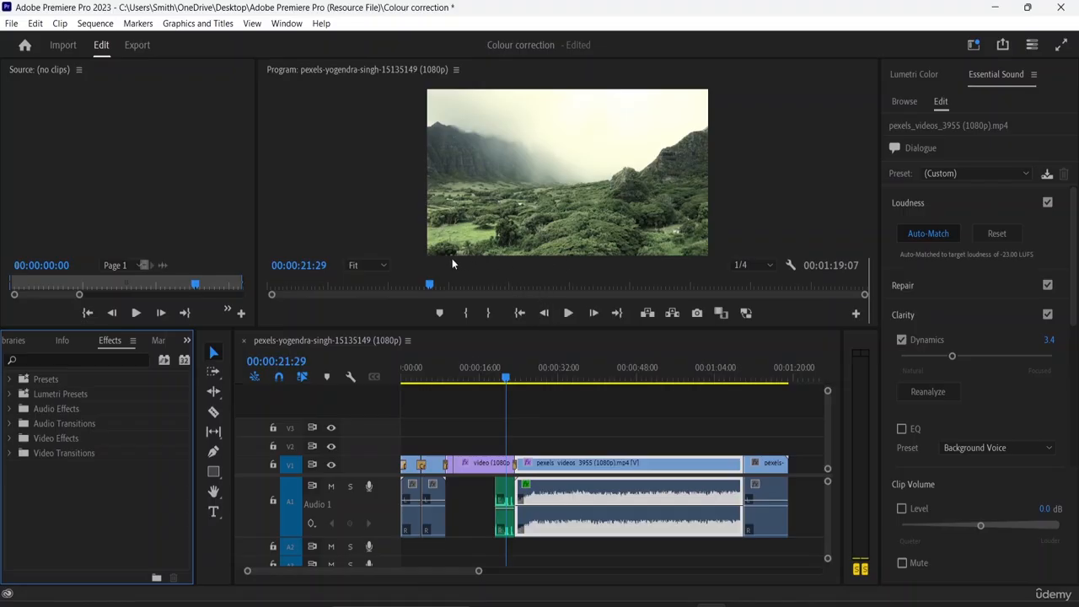
# - Switch to the browser, play the BBC News video to examine its lower-third name titles, and return to Premiere Pro
pyautogui.click(658, 605)
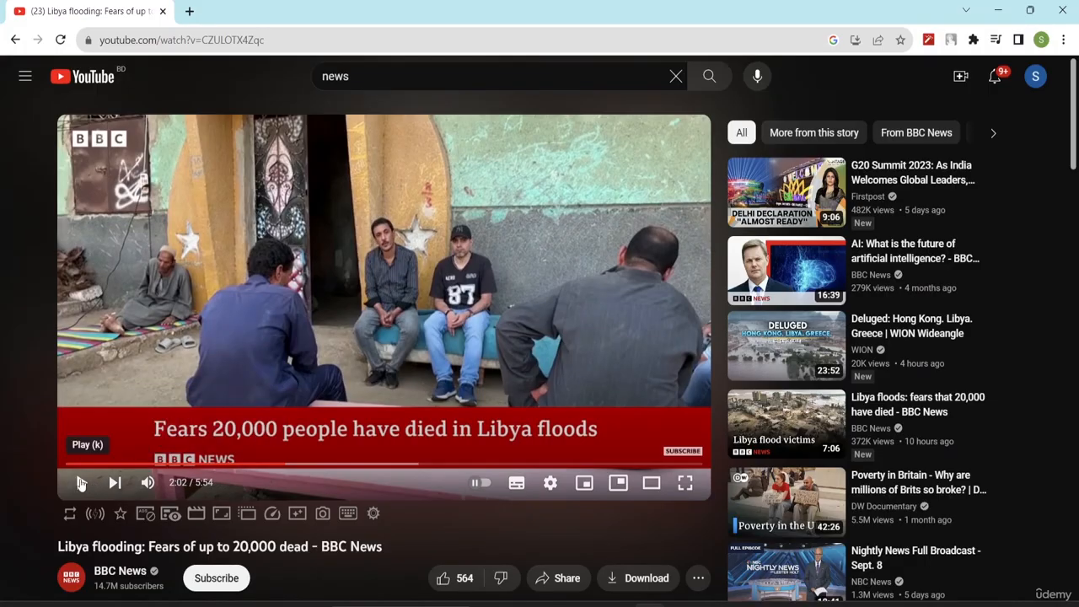
pyautogui.click(81, 482)
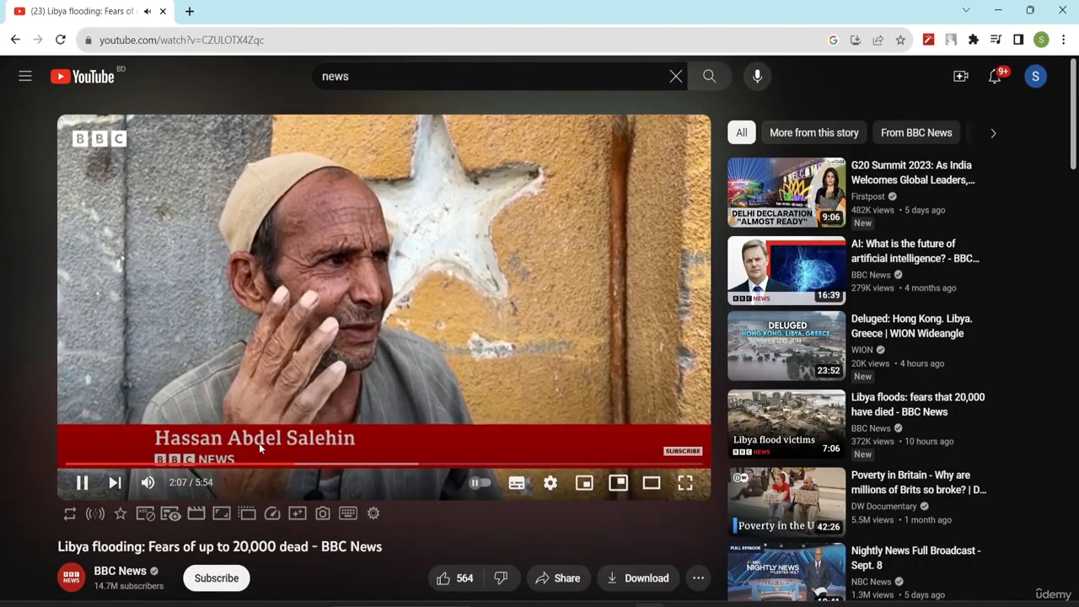
pyautogui.click(325, 424)
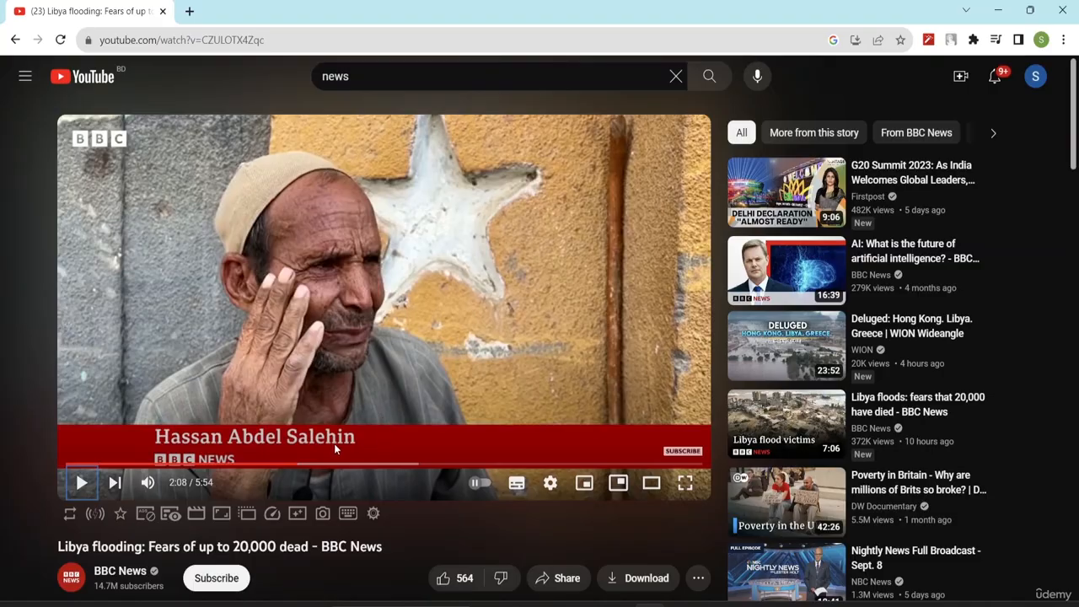
pyautogui.click(334, 445)
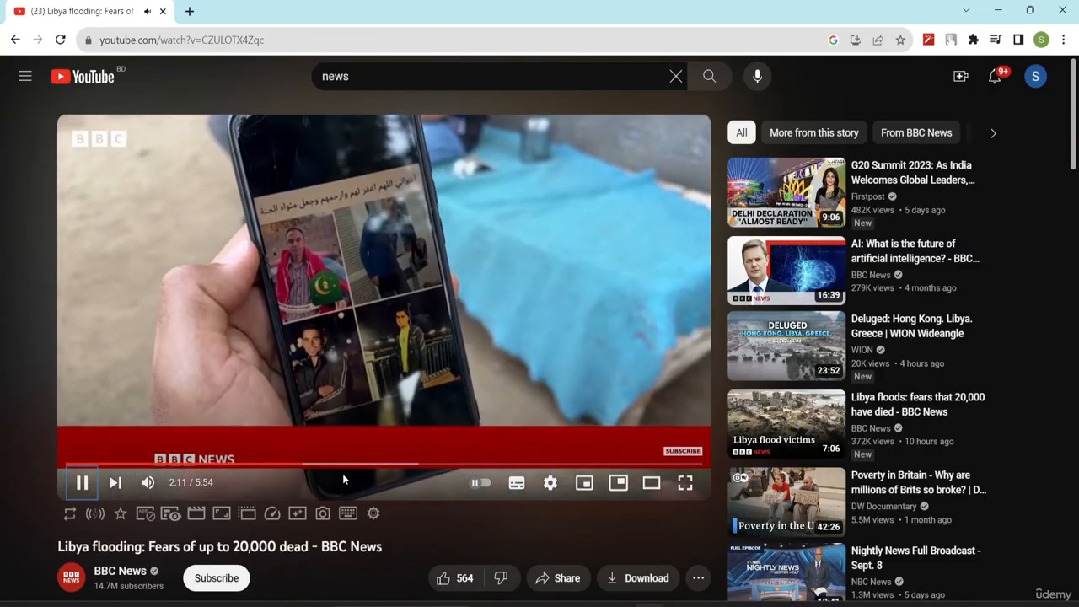
pyautogui.press('space')
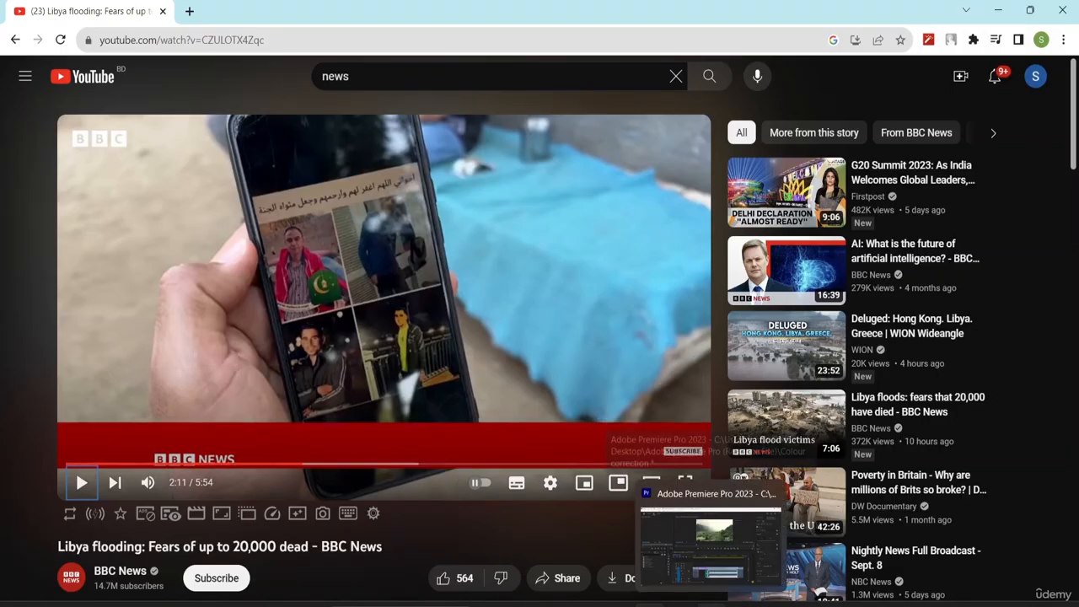
pyautogui.click(711, 605)
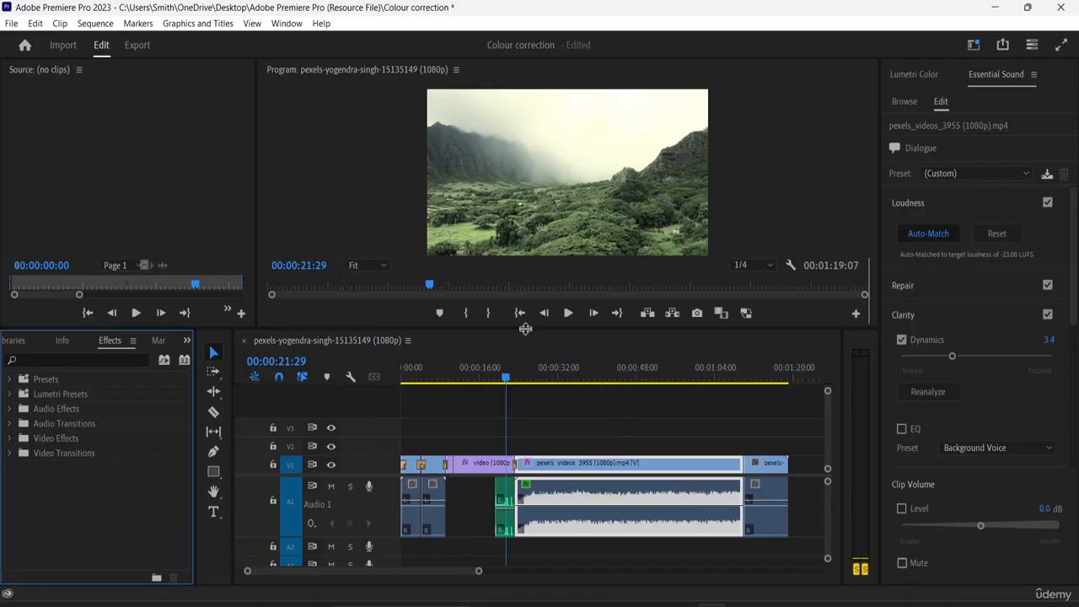
# - Enlarge the program monitor and add the text "AMAZON, AFRICA" in the lower-left area of the video frame
pyautogui.moveTo(522, 329)
pyautogui.mouseDown()
pyautogui.moveTo(519, 383)
pyautogui.moveTo(517, 338)
pyautogui.mouseUp()
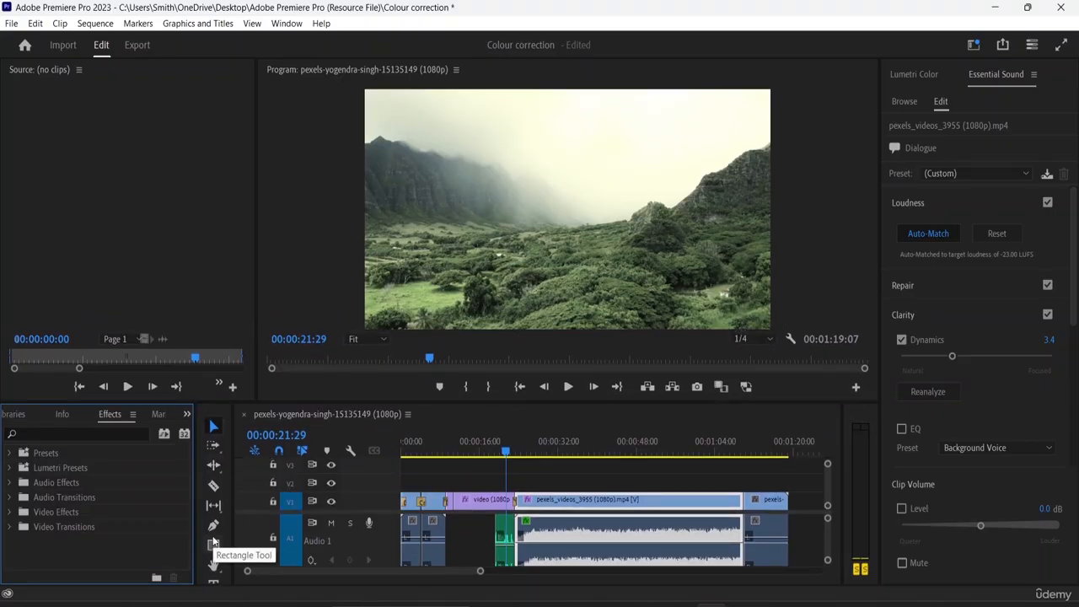
pyautogui.click(214, 583)
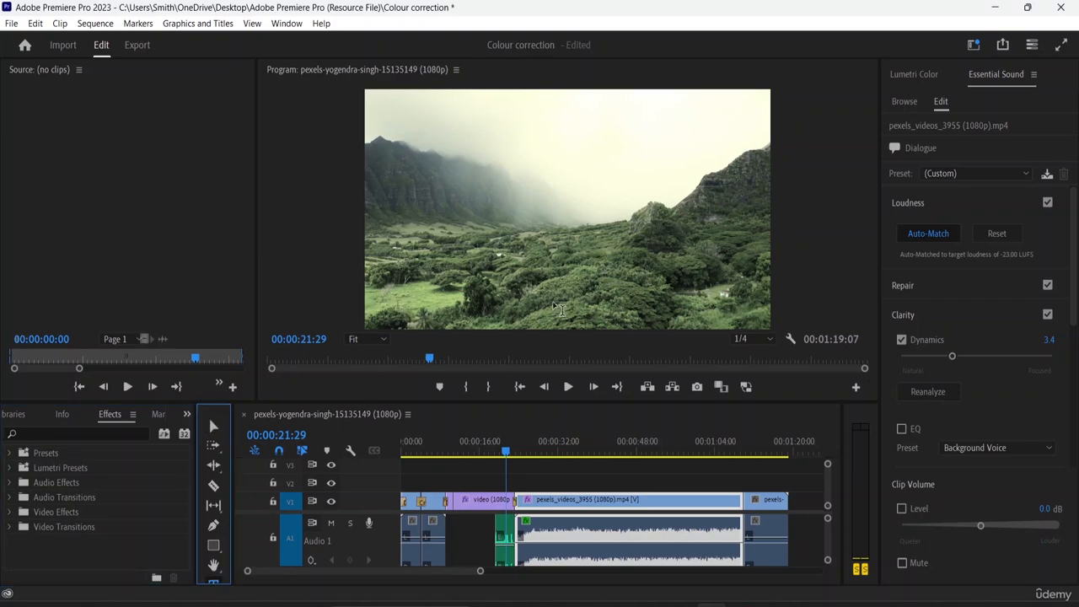
pyautogui.click(390, 292)
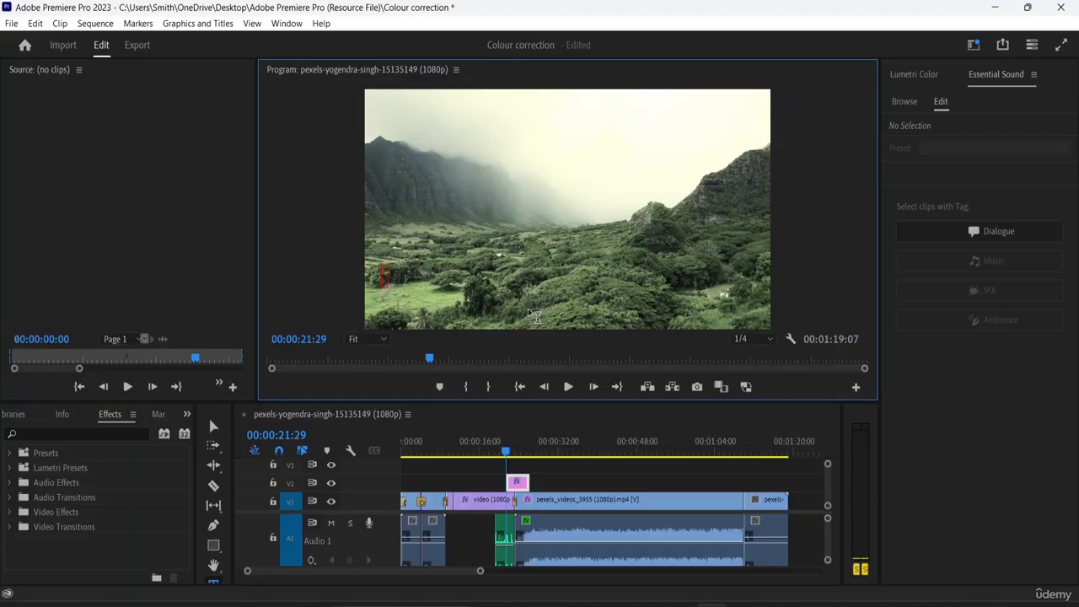
pyautogui.write('AMAZON')
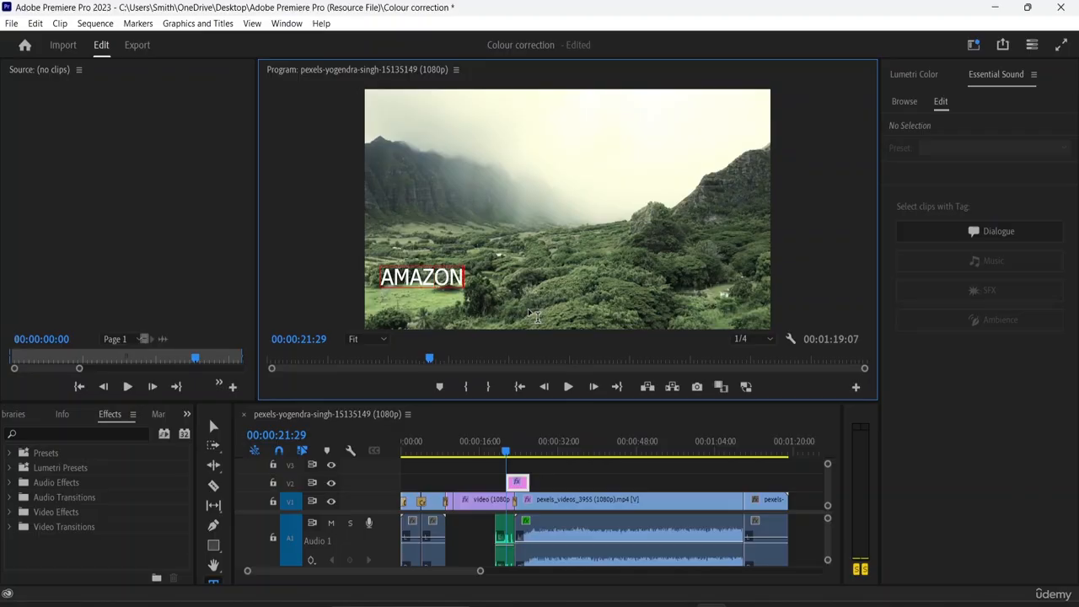
pyautogui.write(', AFRICA')
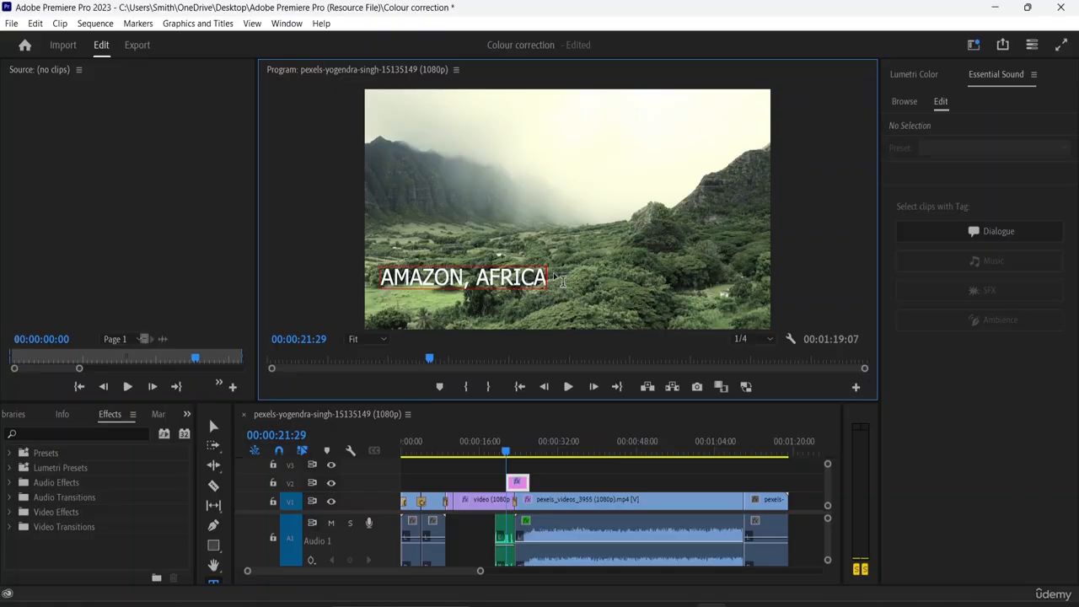
# - Select the title clip on track V2 and open its Essential Graphics settings
pyautogui.click(518, 483)
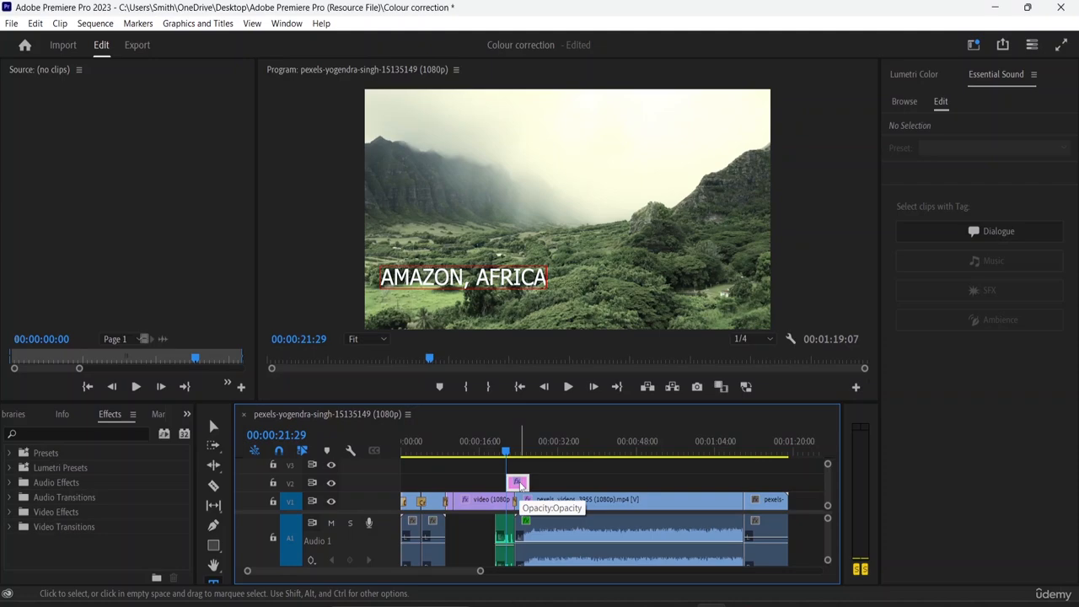
pyautogui.click(283, 23)
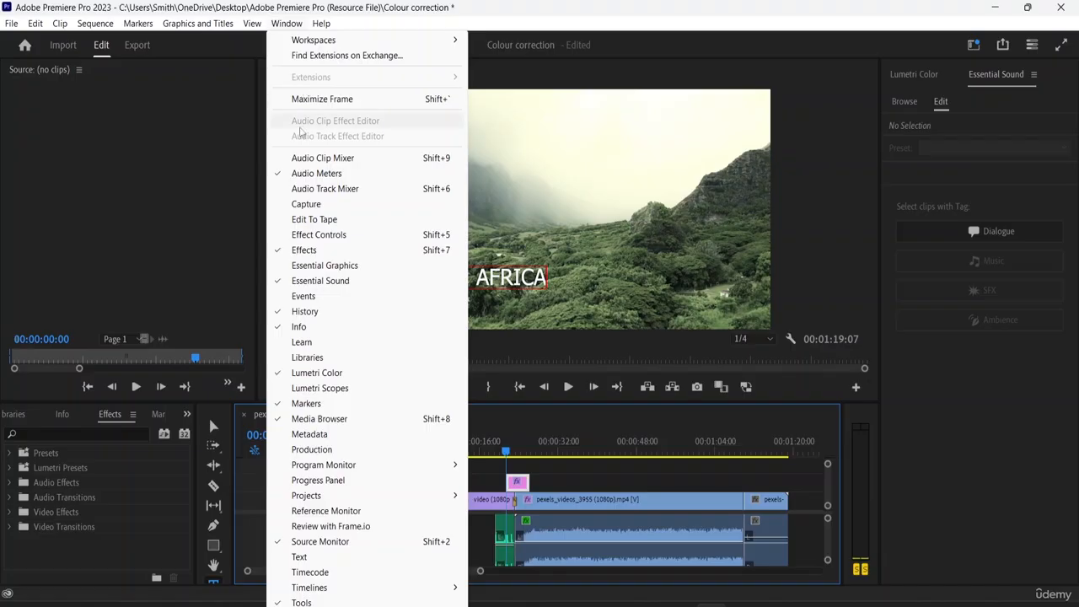
pyautogui.click(314, 268)
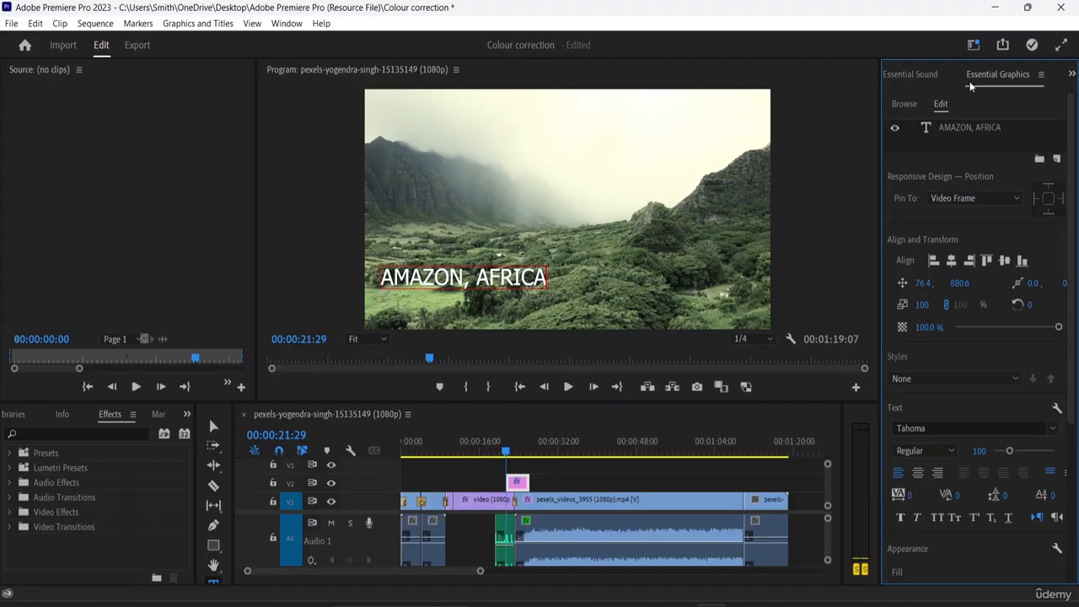
pyautogui.click(927, 73)
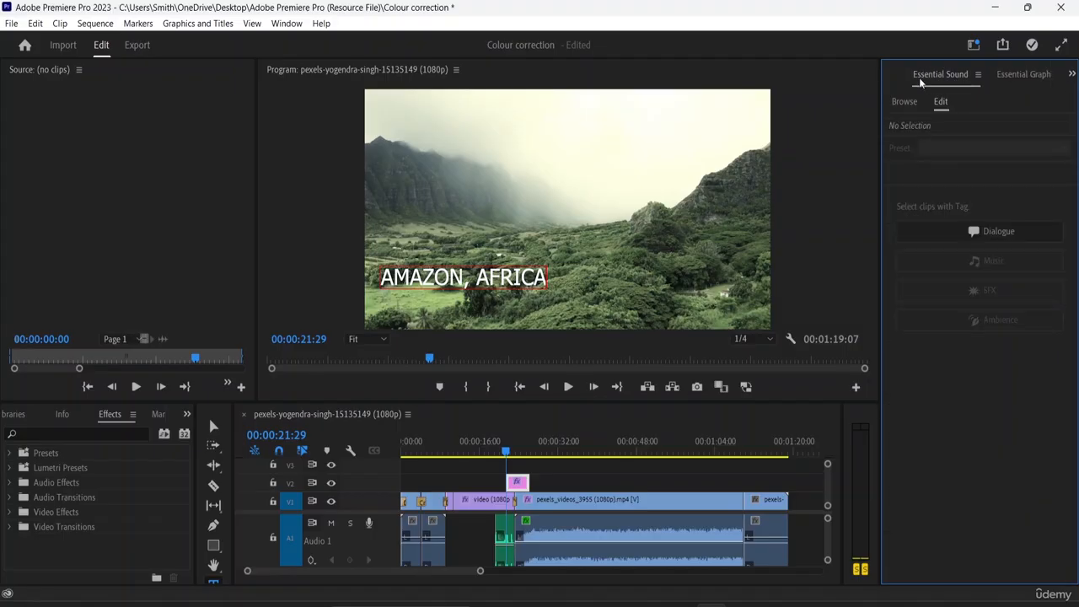
pyautogui.click(889, 73)
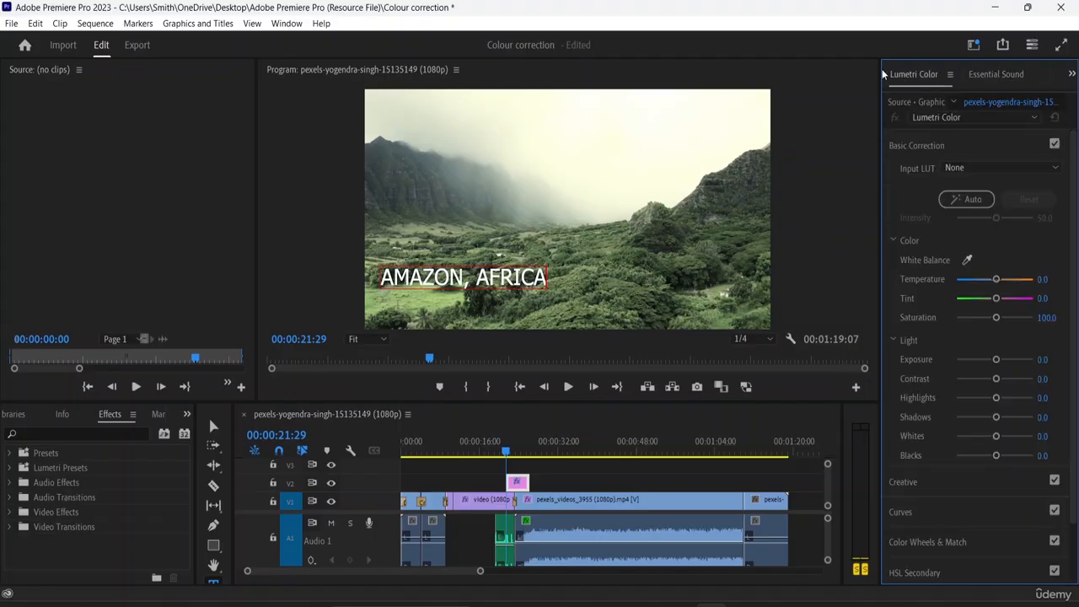
pyautogui.click(987, 78)
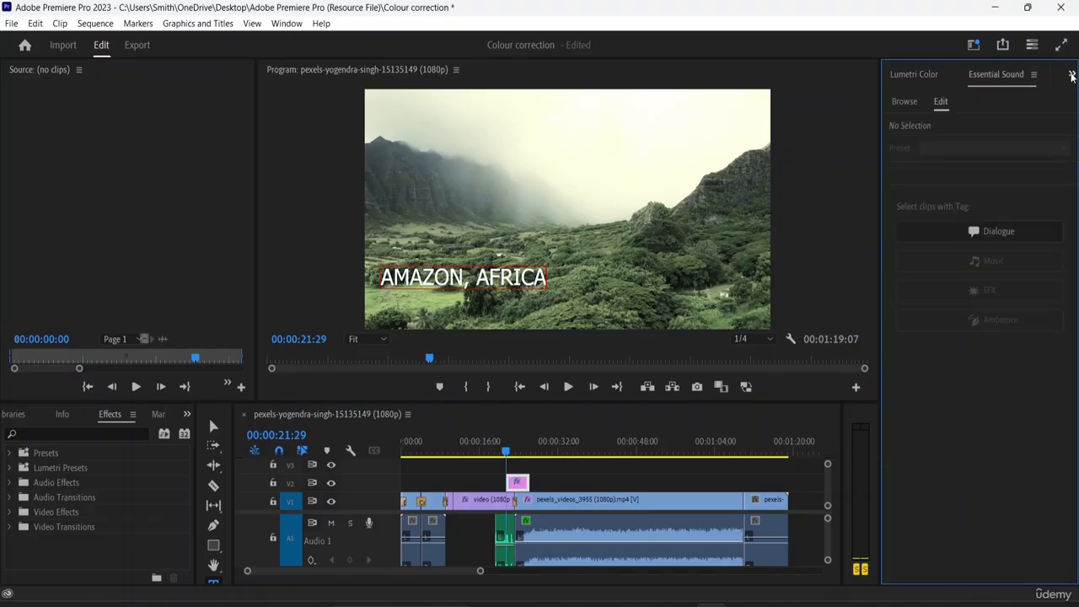
pyautogui.click(1072, 74)
pyautogui.click(1029, 127)
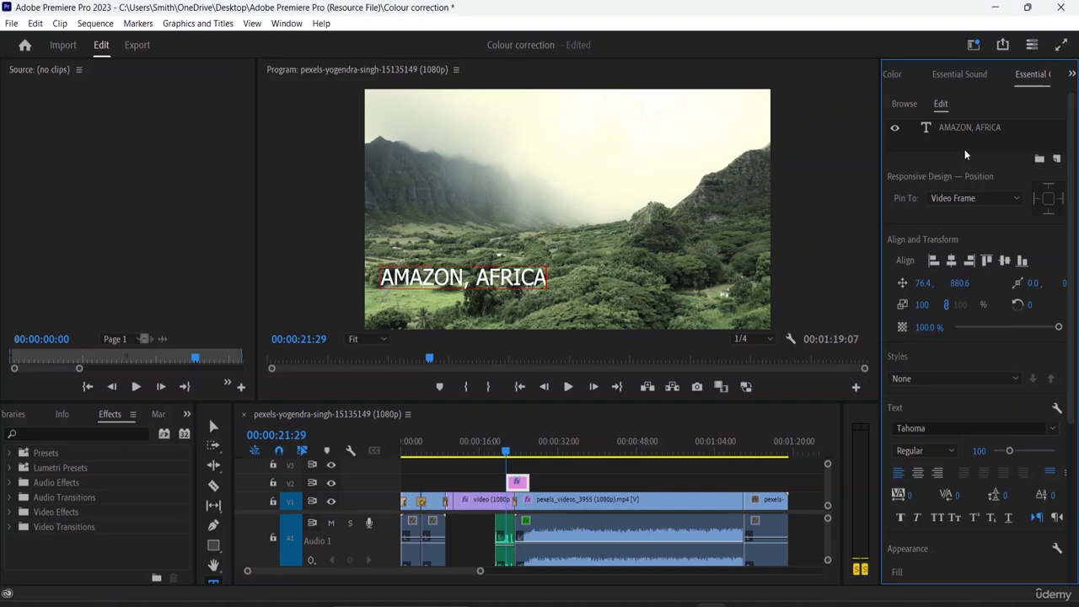
pyautogui.click(974, 76)
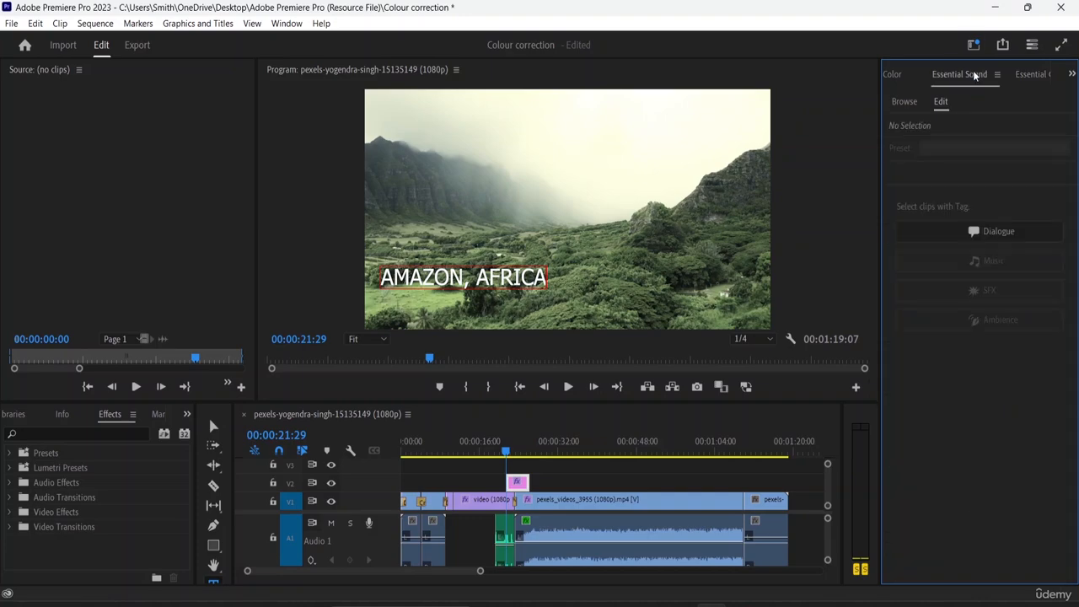
pyautogui.click(897, 76)
pyautogui.click(997, 75)
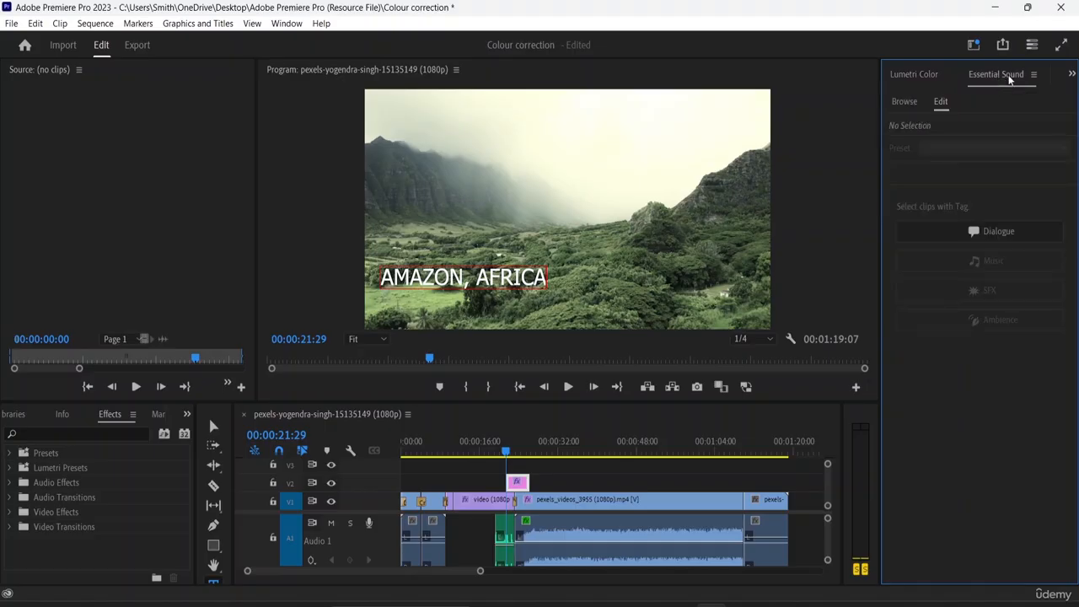
pyautogui.click(1070, 74)
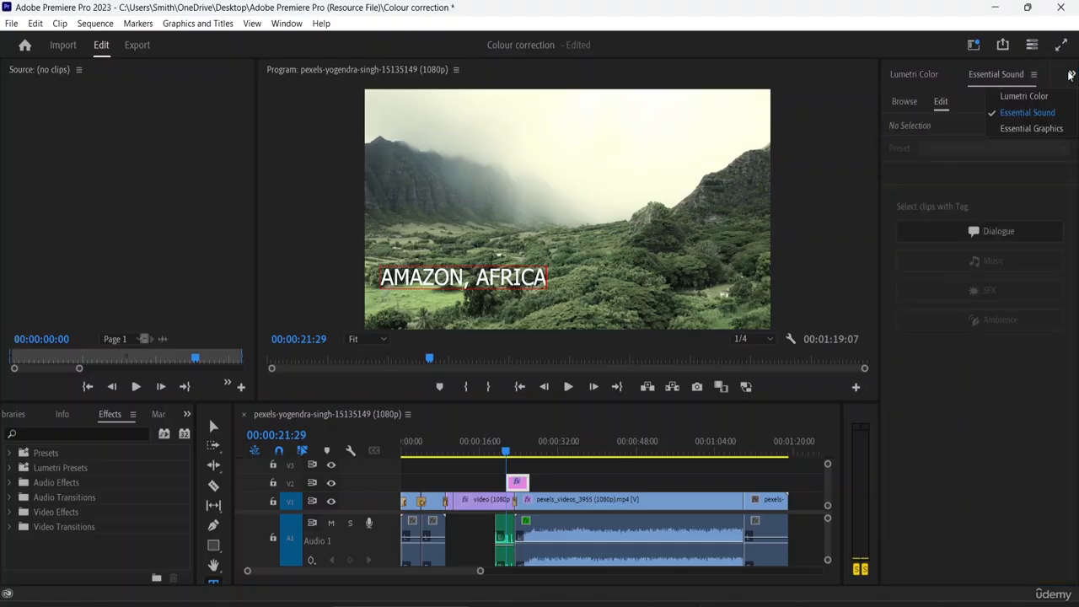
pyautogui.click(1030, 128)
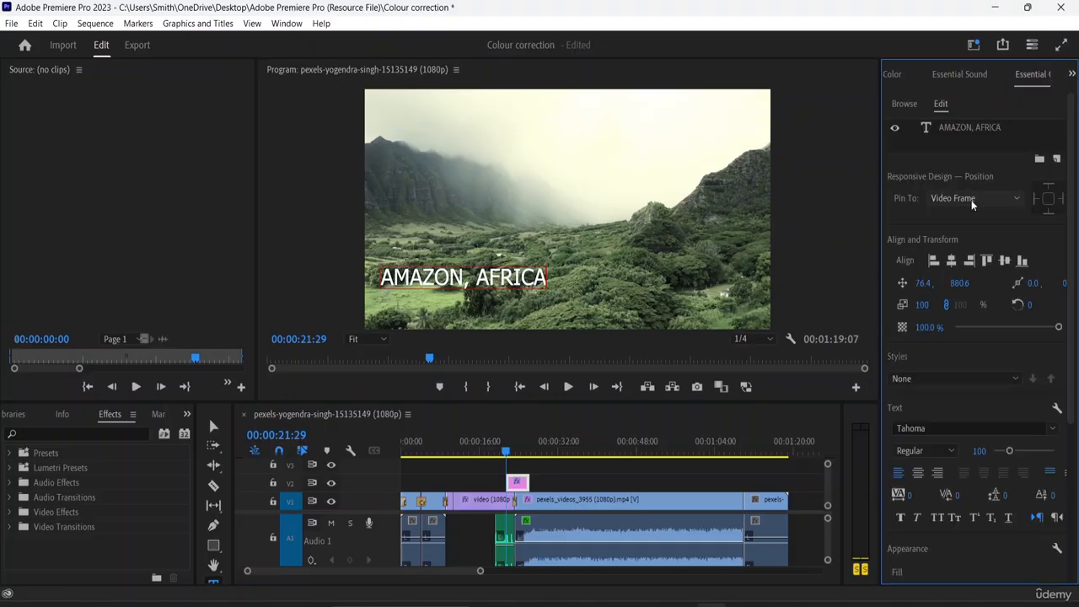
# - Rewrite the title text as two lines without the comma, AMAZON above AFRICA
pyautogui.click(1010, 128)
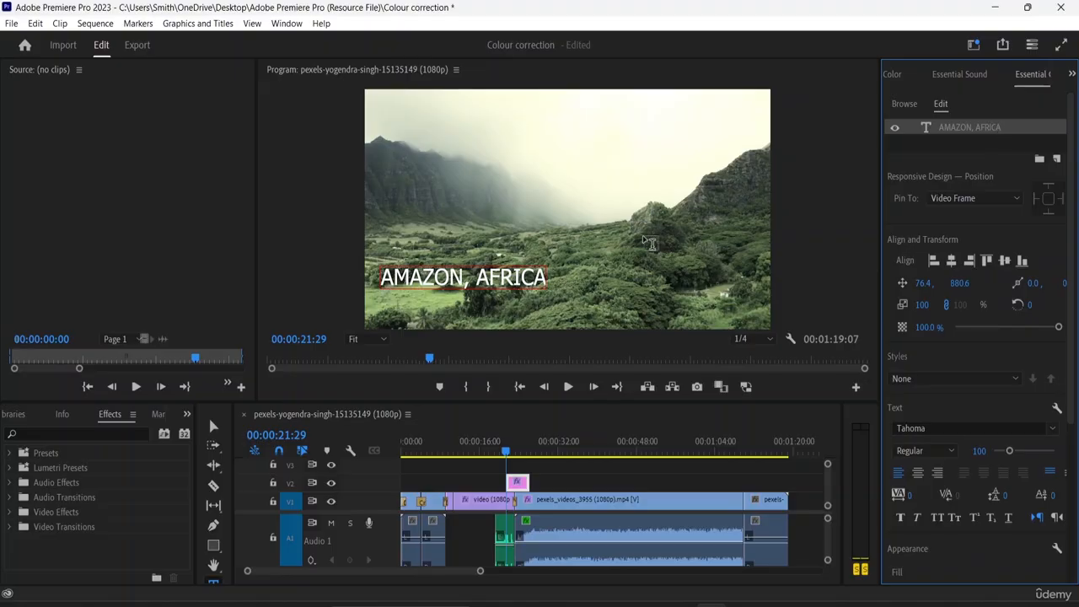
pyautogui.doubleClick(999, 127)
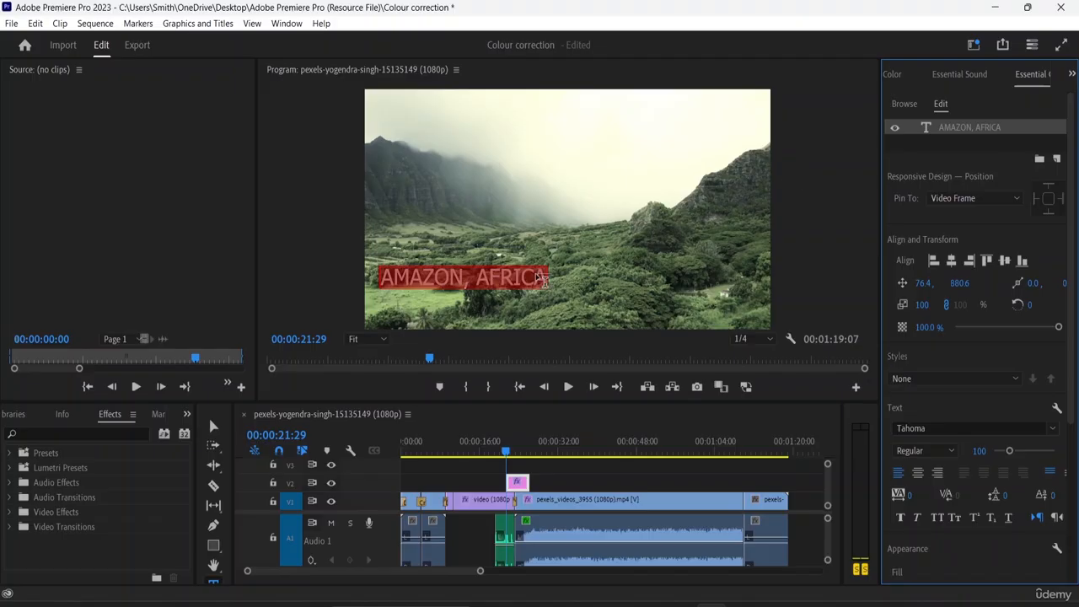
pyautogui.click(542, 279)
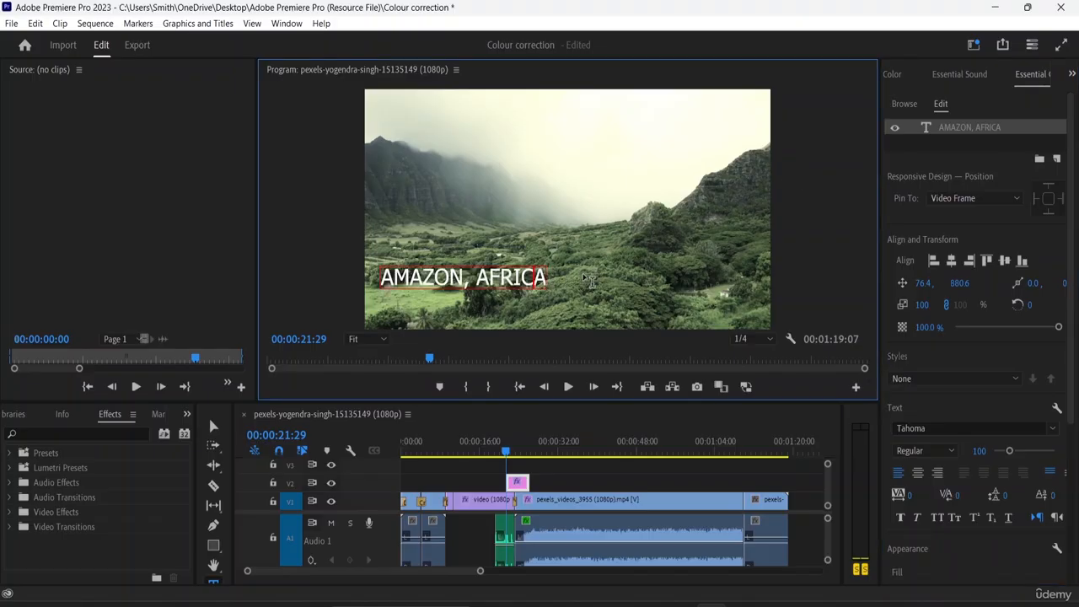
pyautogui.press('BackSpace')
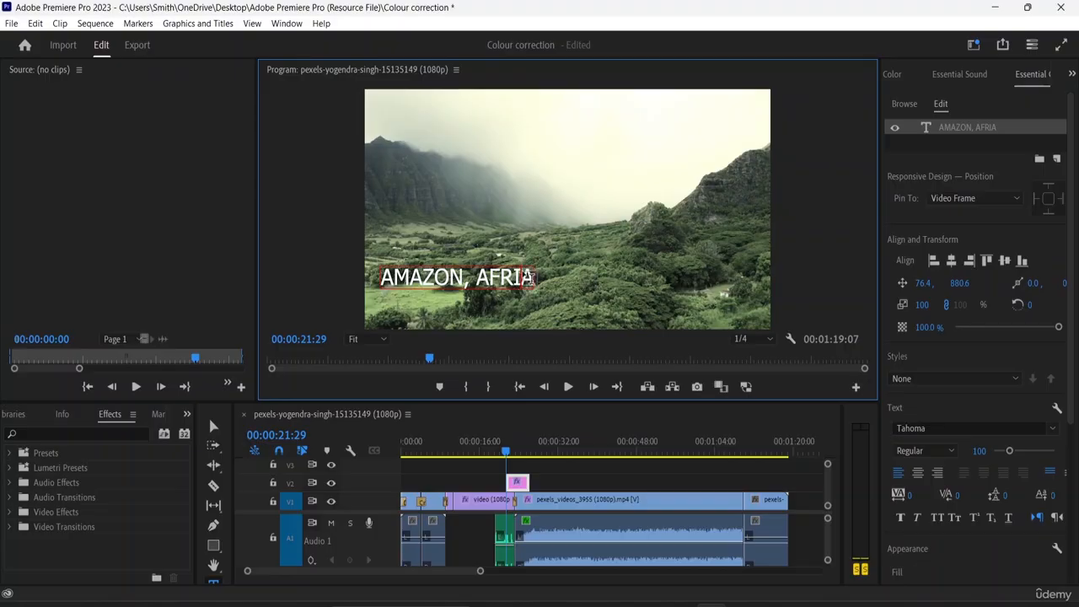
pyautogui.doubleClick(533, 278)
pyautogui.press('BackSpace')
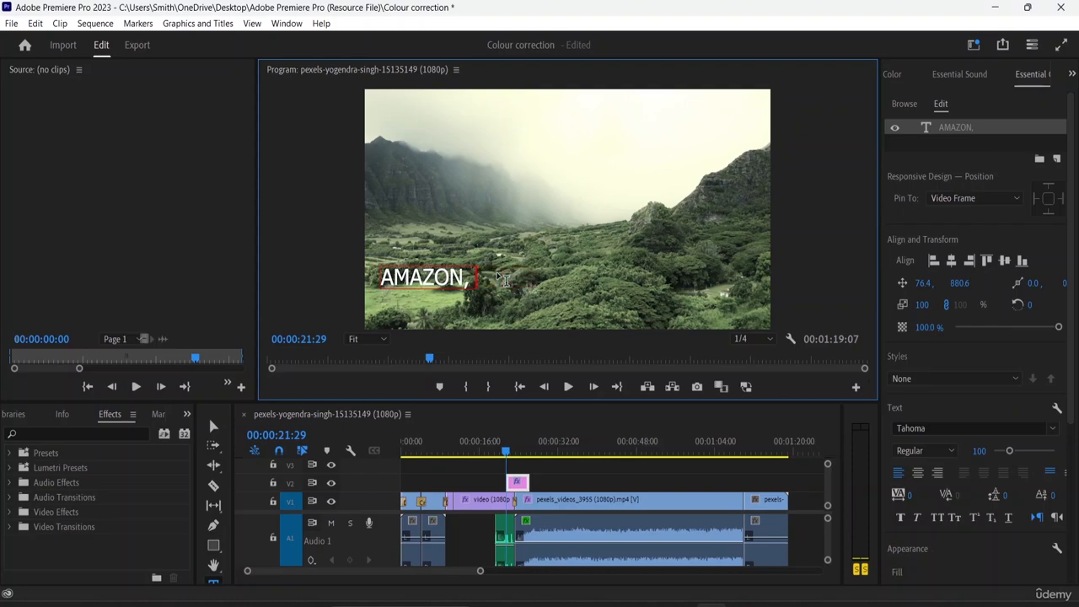
pyautogui.press('BackSpace')
pyautogui.press('Return')
pyautogui.write('AF')
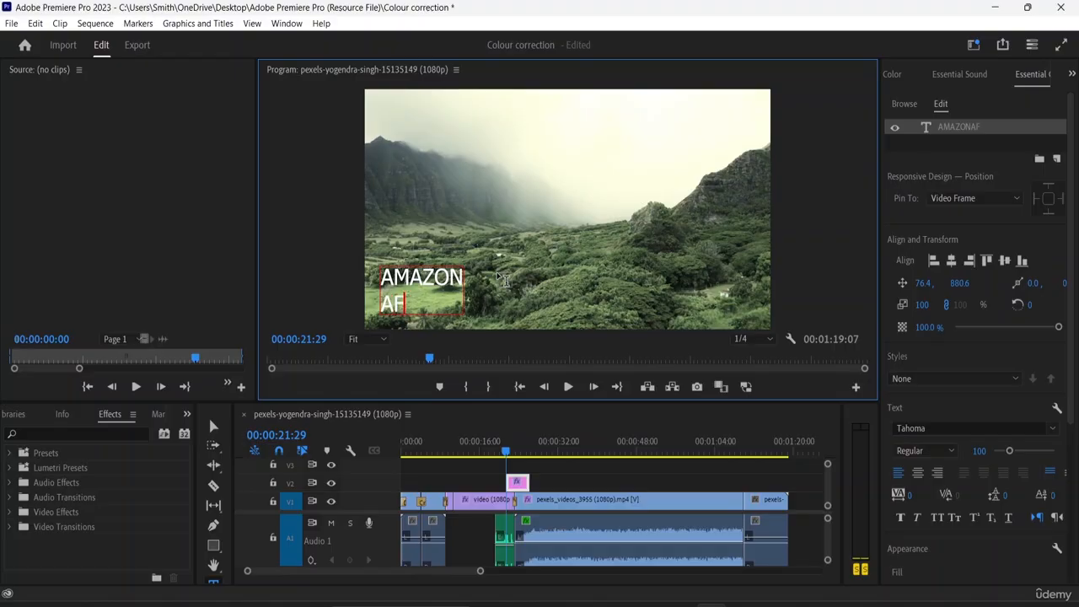
pyautogui.write('RICA')
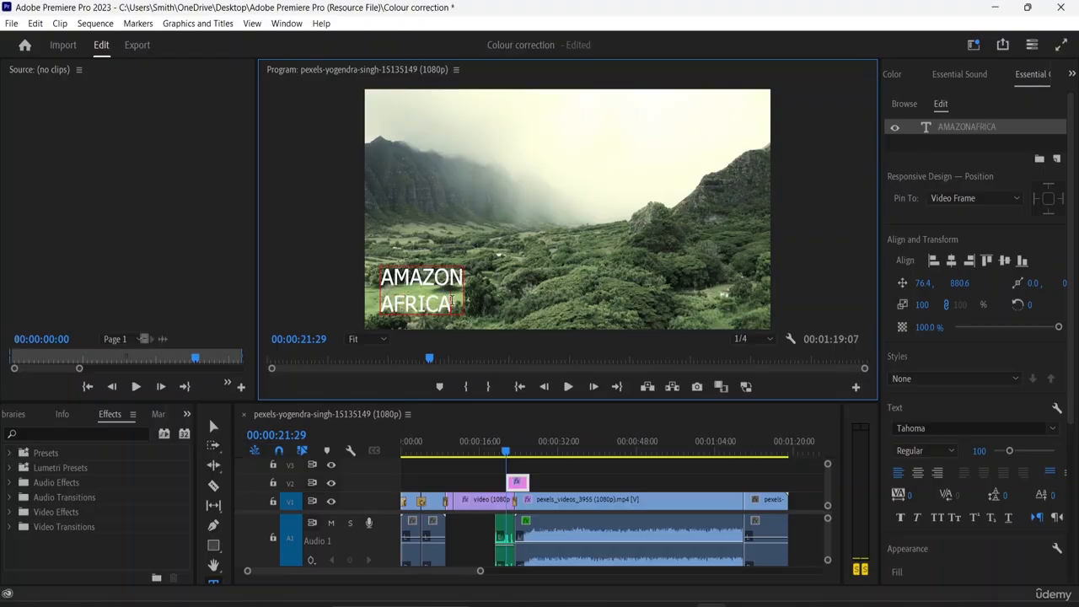
# - Try centre and right paragraph alignment on both lines of the title, ending on left alignment
pyautogui.moveTo(452, 301); pyautogui.dragTo(379, 275)
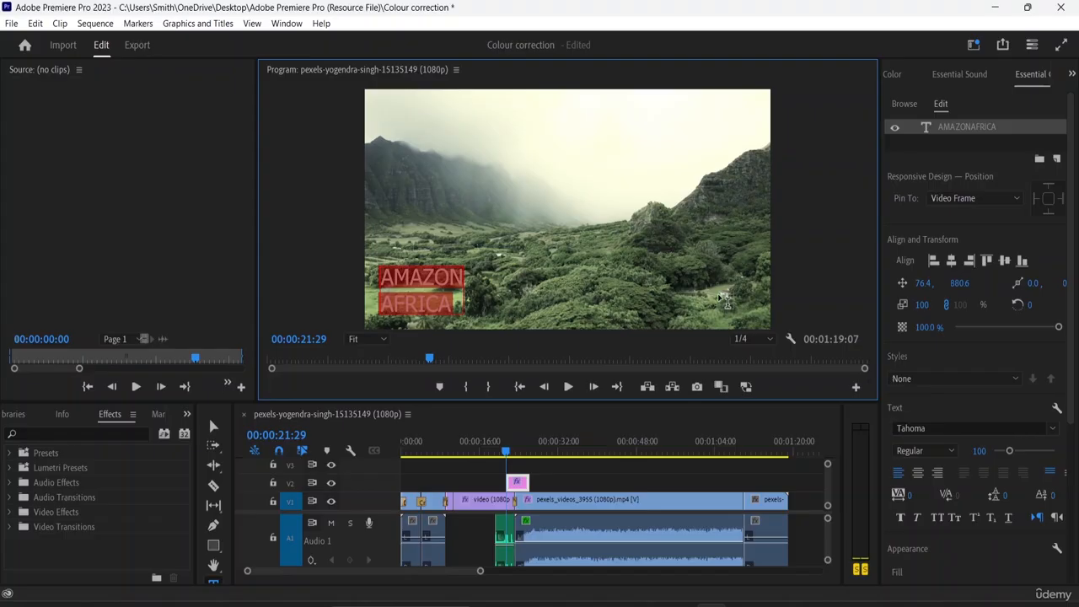
pyautogui.click(919, 473)
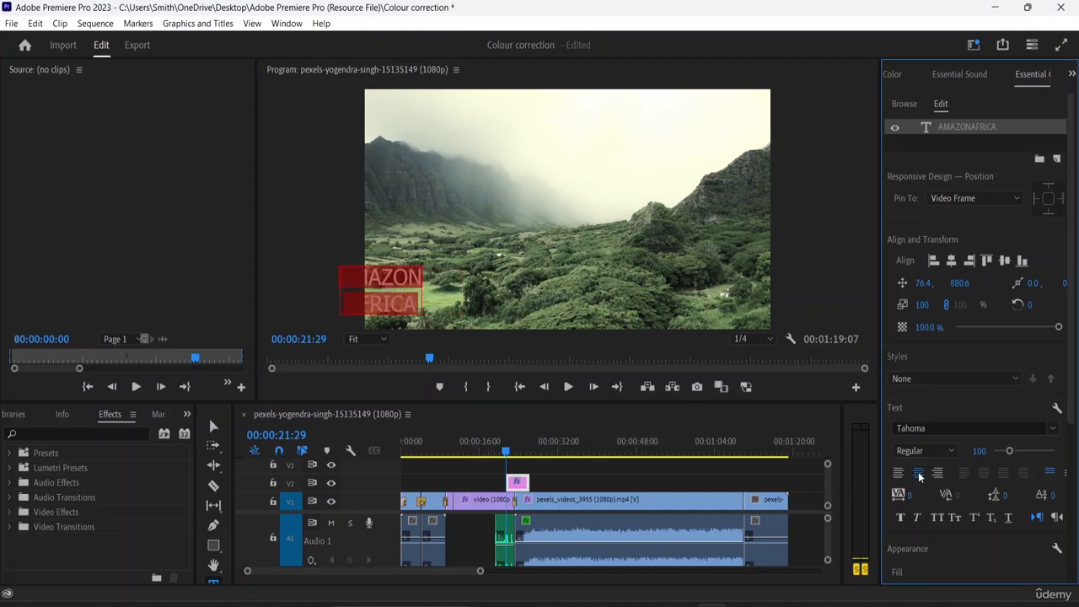
pyautogui.click(899, 472)
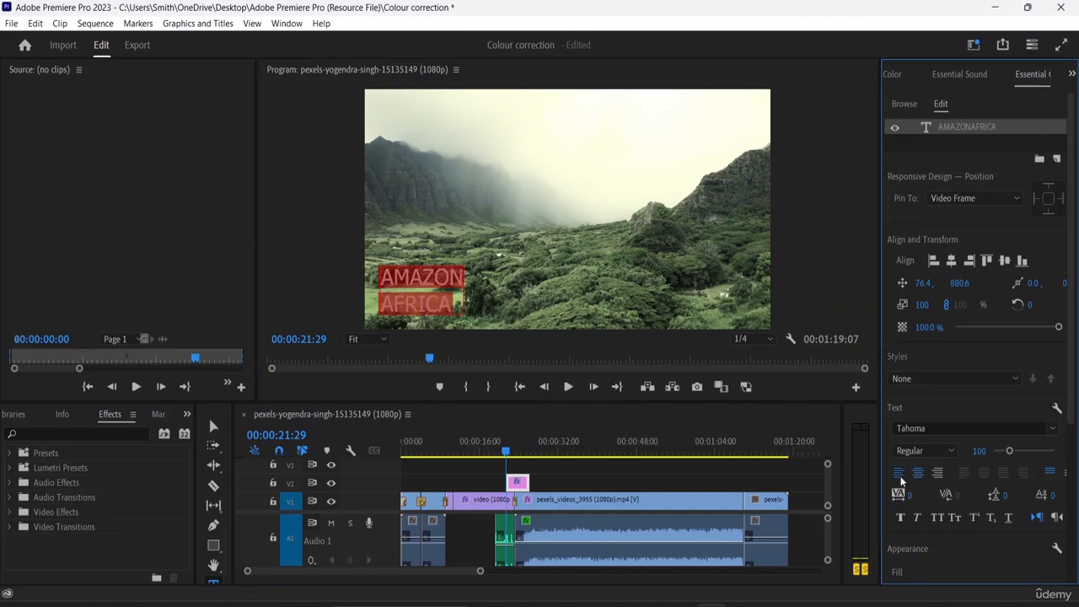
pyautogui.click(939, 475)
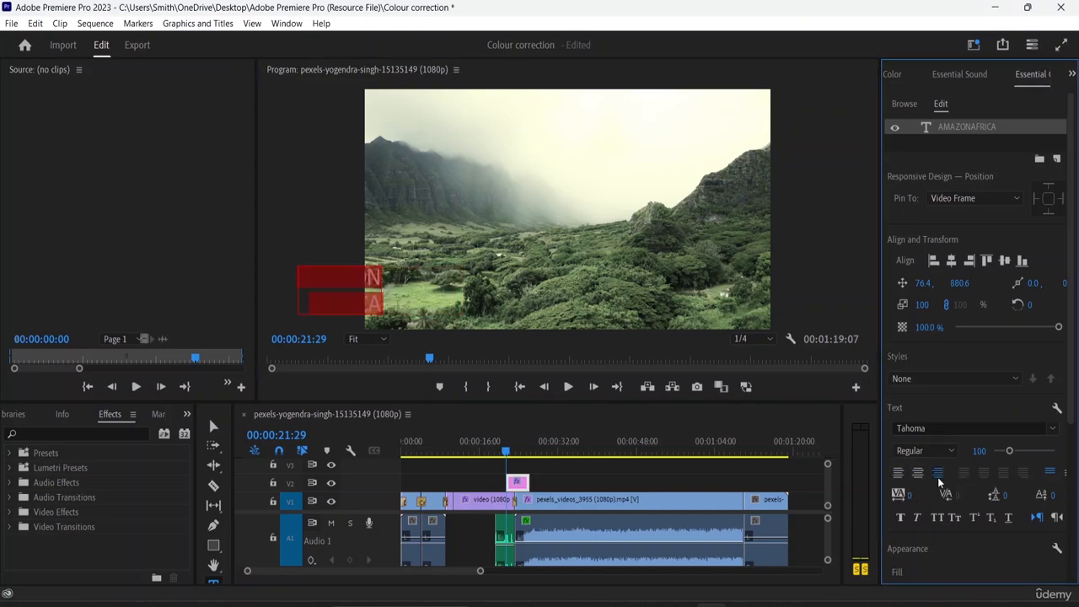
pyautogui.click(899, 473)
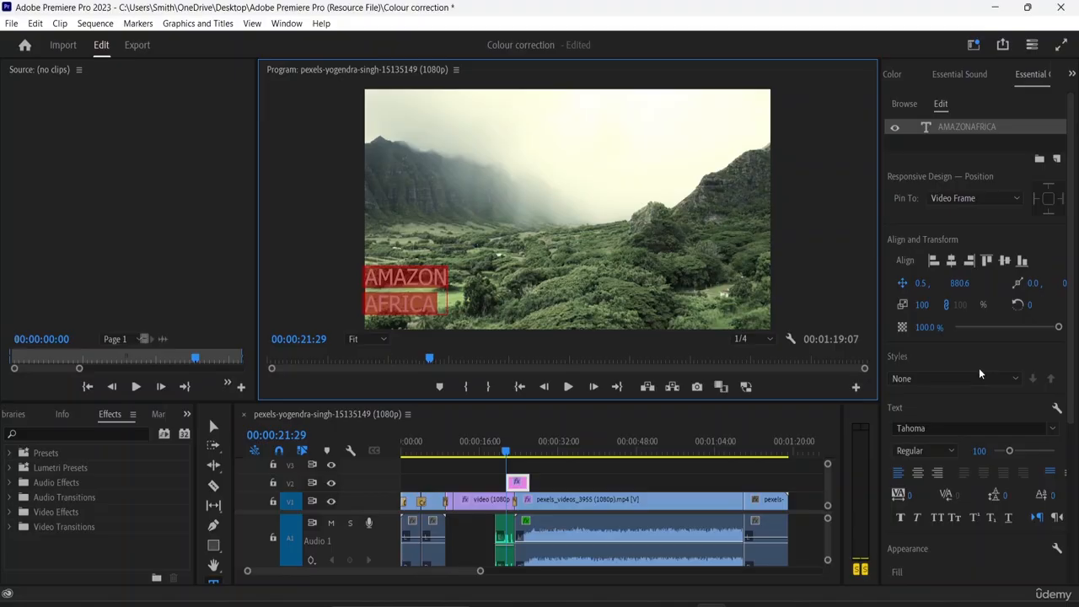
# - Centre the two-line title horizontally in the video frame
pyautogui.click(952, 261)
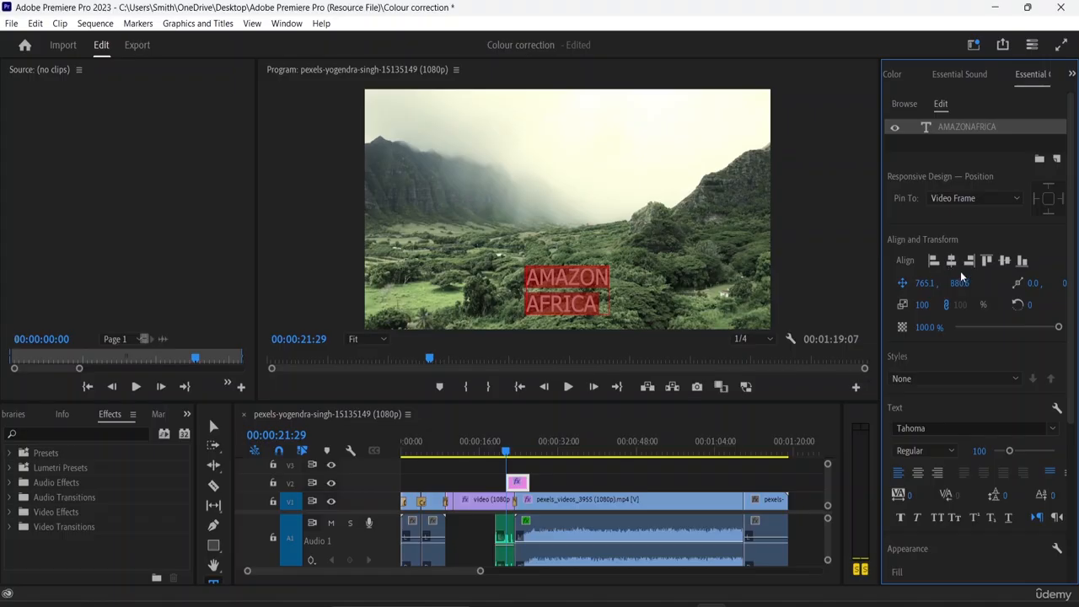
# - Try right, centre, top and left frame alignment on the title, ending with it at the top centre of the frame
pyautogui.click(971, 261)
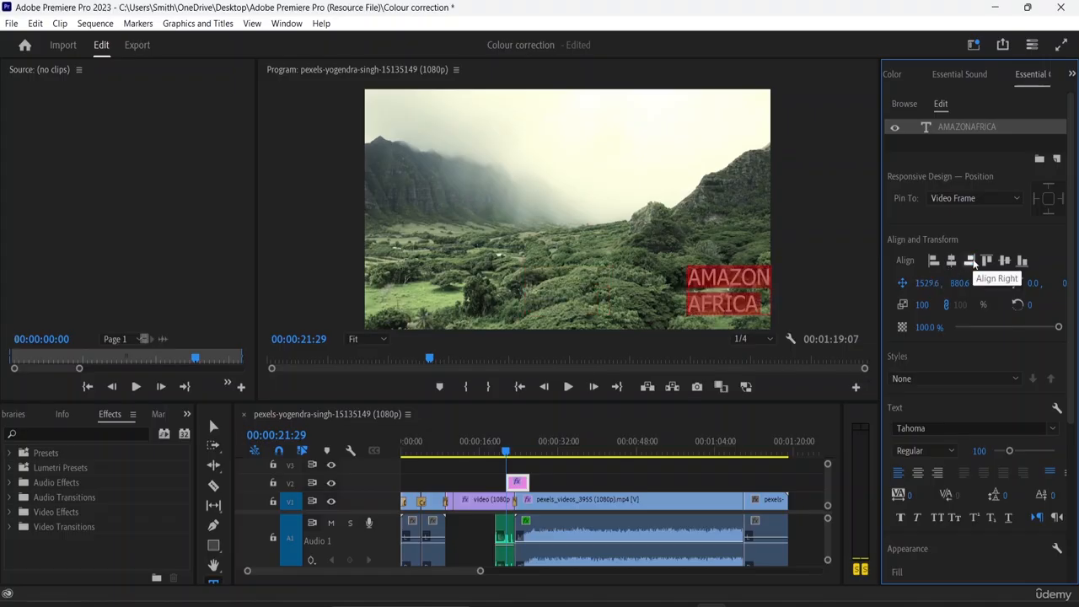
pyautogui.click(952, 262)
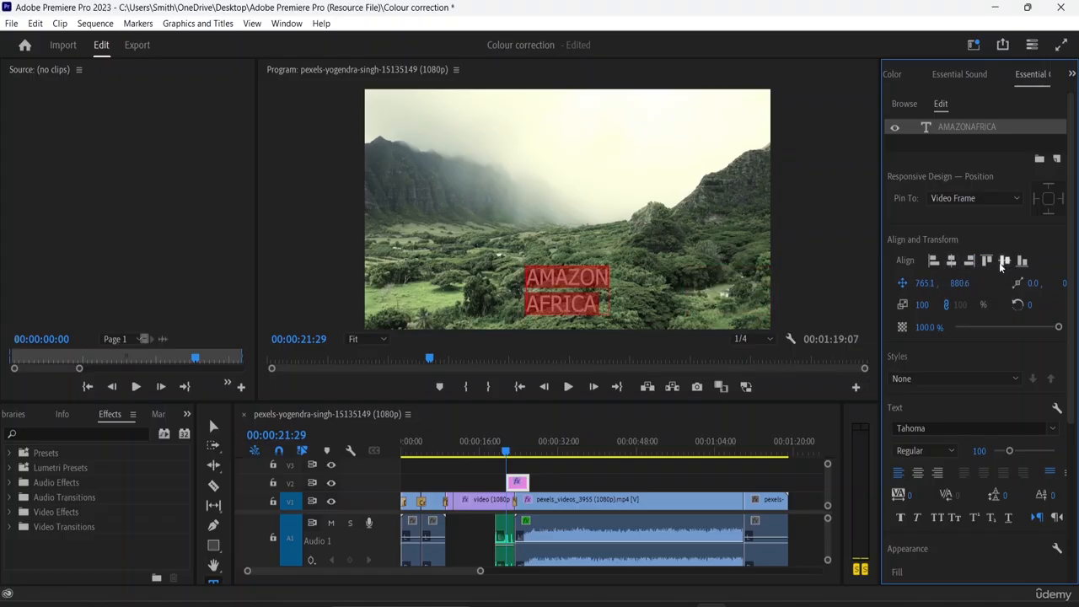
pyautogui.click(985, 262)
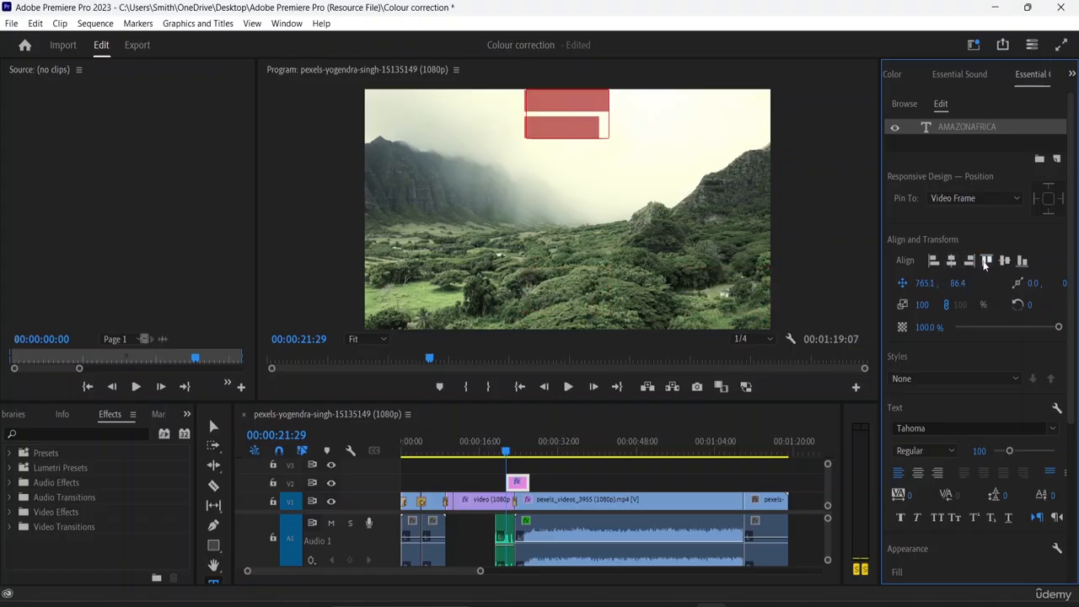
pyautogui.click(934, 262)
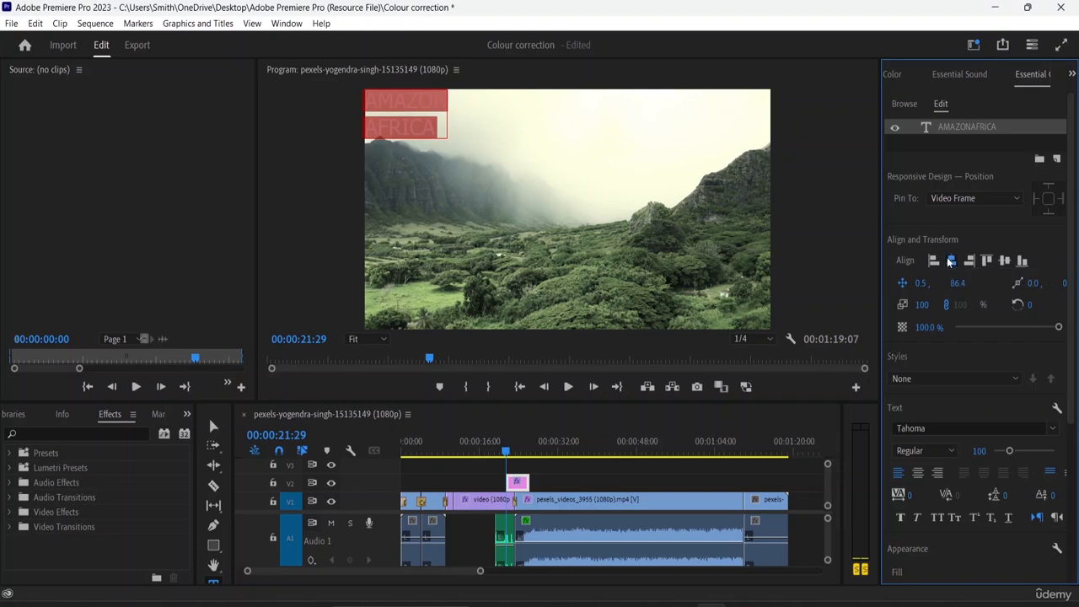
pyautogui.click(951, 261)
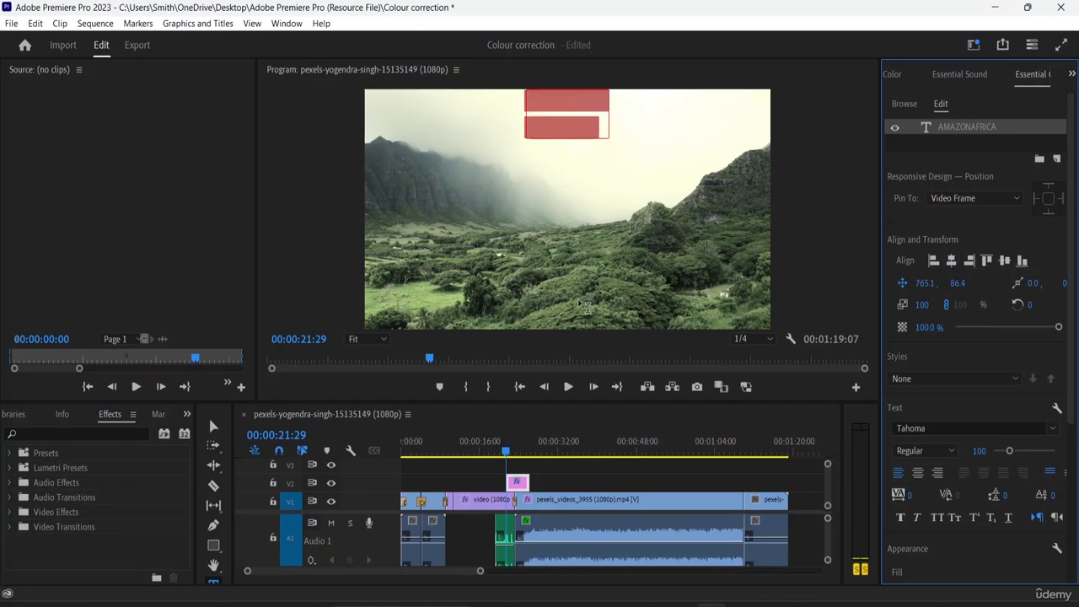
# - Enlarge the title directly in the frame to 129% scale and place it at position 725.0, 172.4 with the Selection tool
pyautogui.click(436, 416)
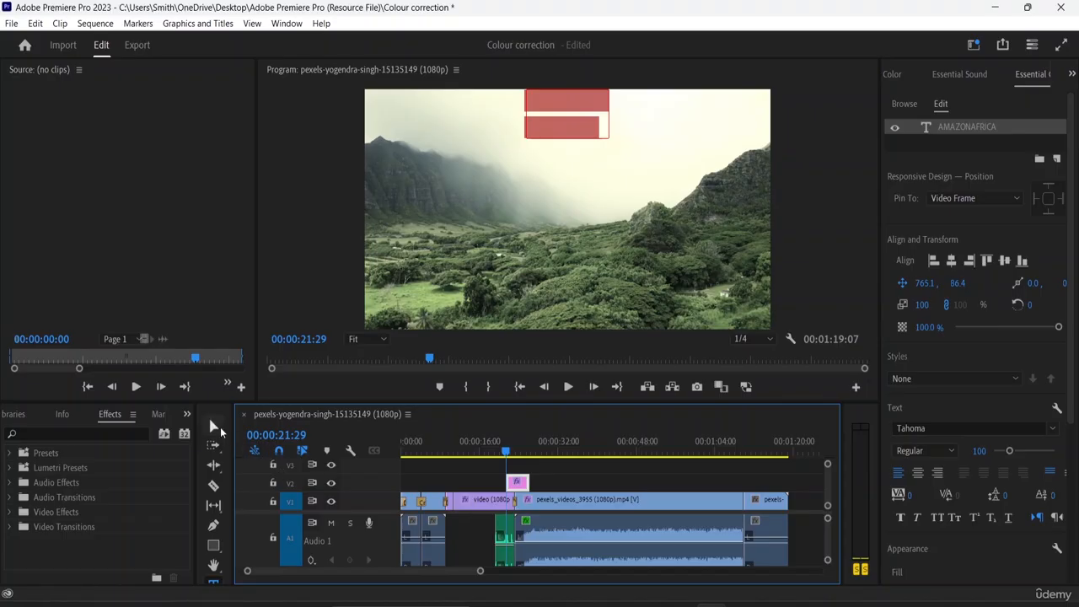
pyautogui.click(218, 426)
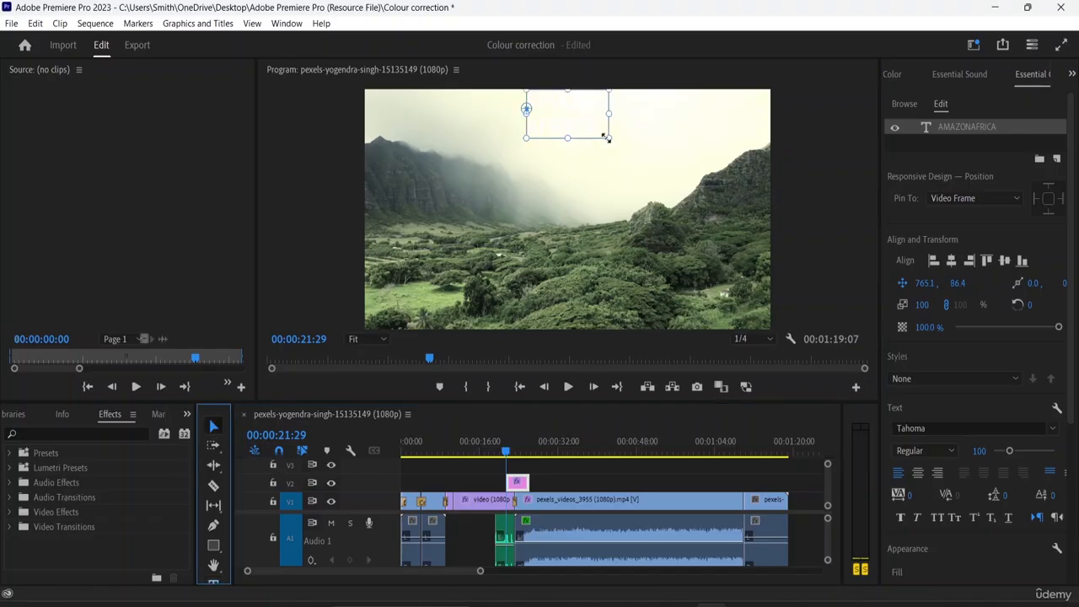
pyautogui.moveTo(605, 135)
pyautogui.mouseDown()
pyautogui.moveTo(617, 150)
pyautogui.moveTo(591, 137)
pyautogui.mouseUp()
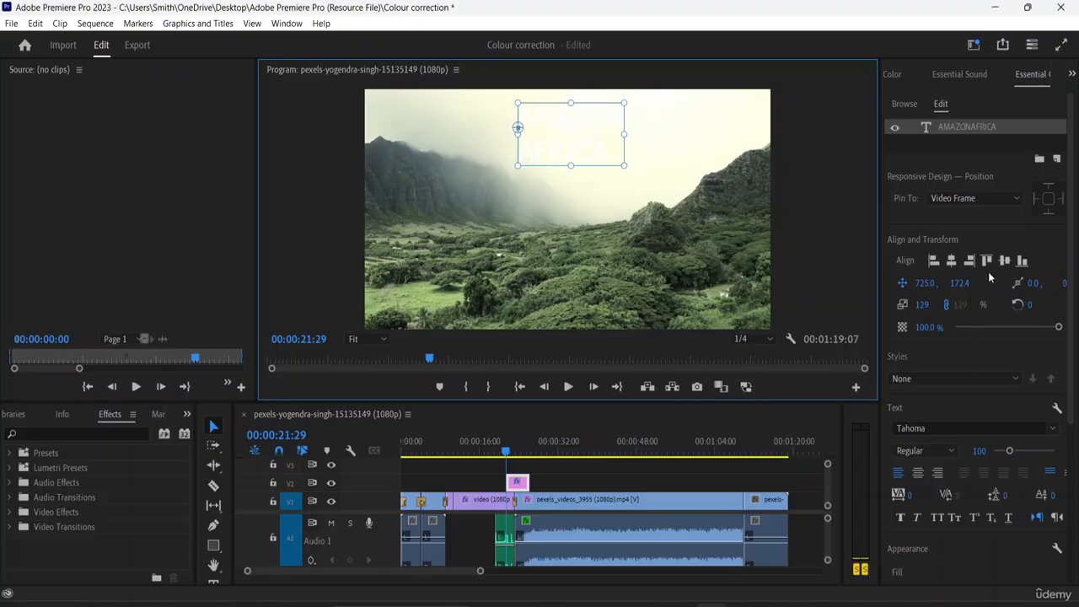
# - Change the title's fill colour to the very dark red 200F0F
pyautogui.scroll(-3, 989, 272)
pyautogui.scroll(-3, 990, 265)
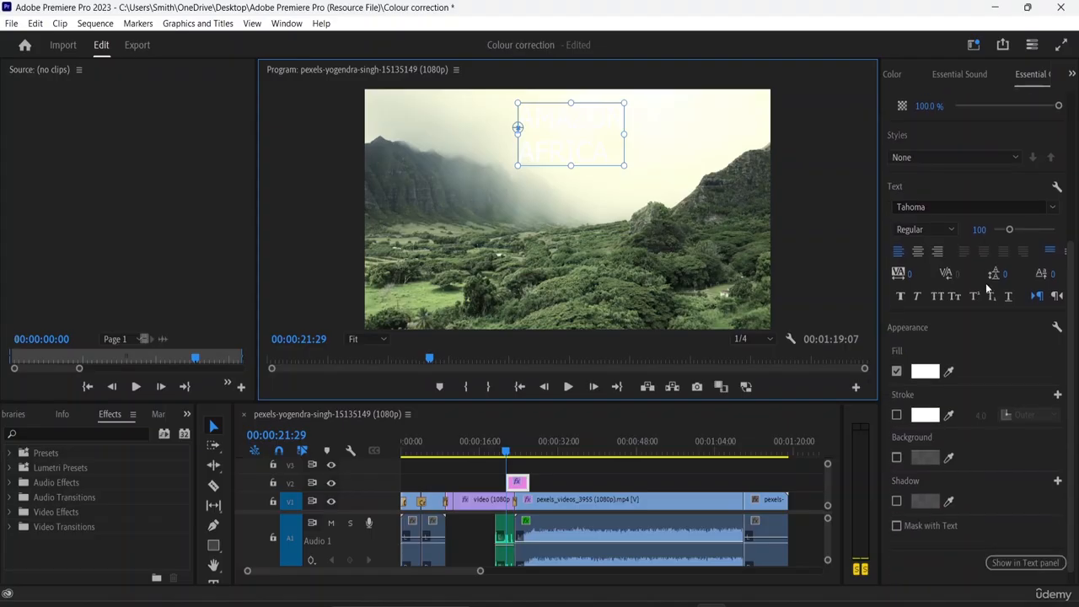
pyautogui.click(925, 373)
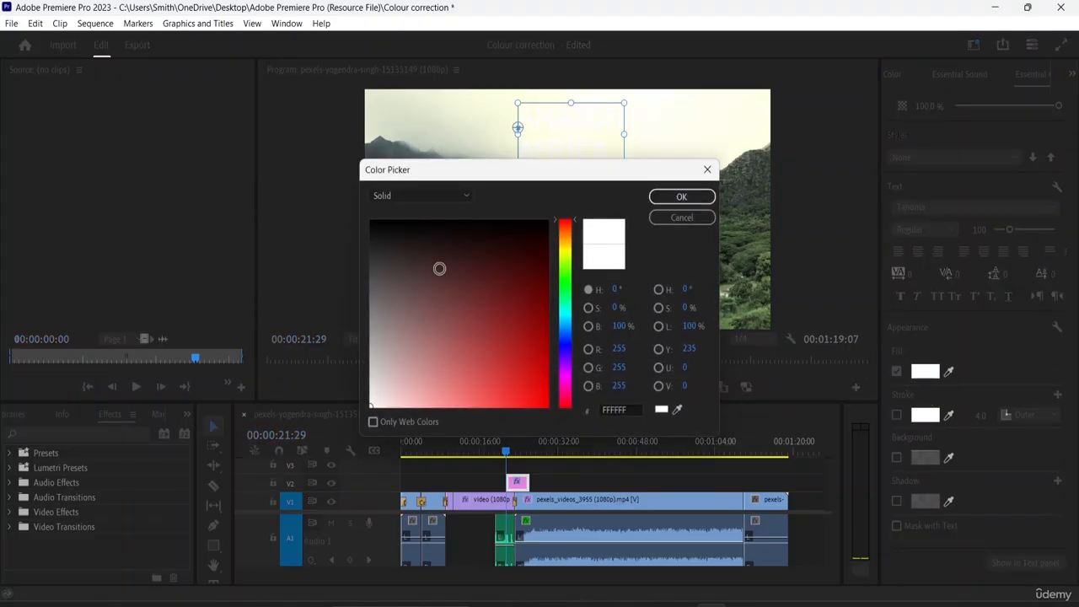
pyautogui.click(467, 242)
pyautogui.click(467, 243)
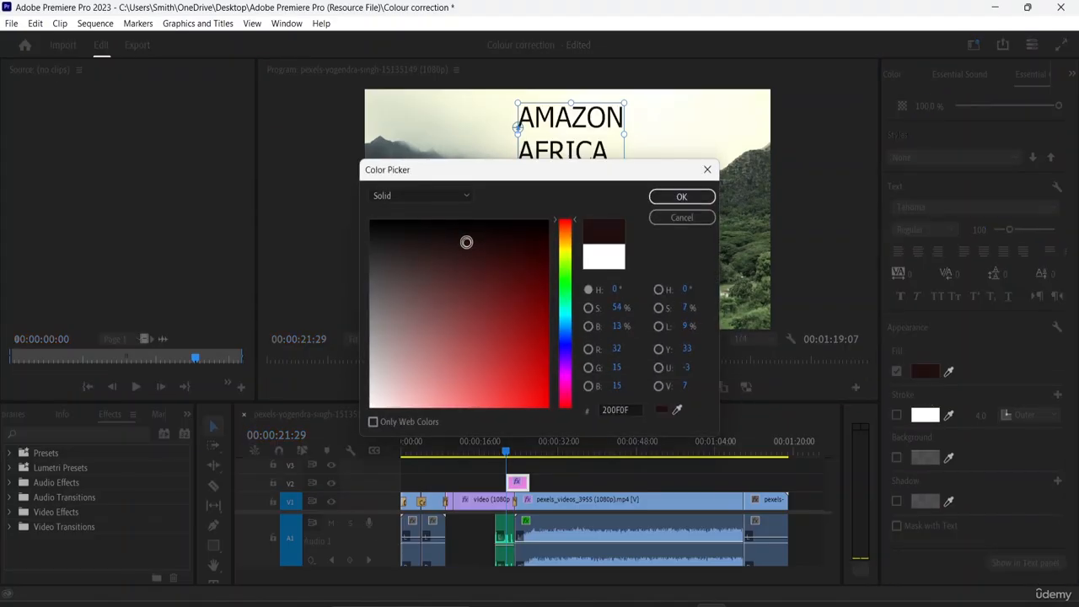
pyautogui.click(681, 198)
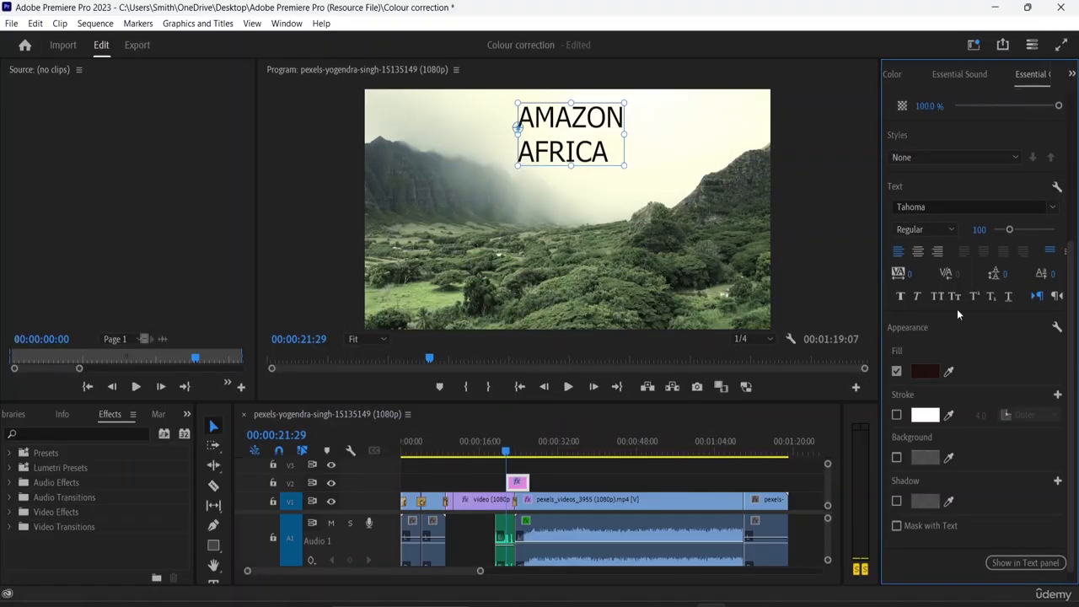
# - Enable an outer stroke on the title and set its colour to dark red 762020
pyautogui.click(896, 414)
pyautogui.click(925, 415)
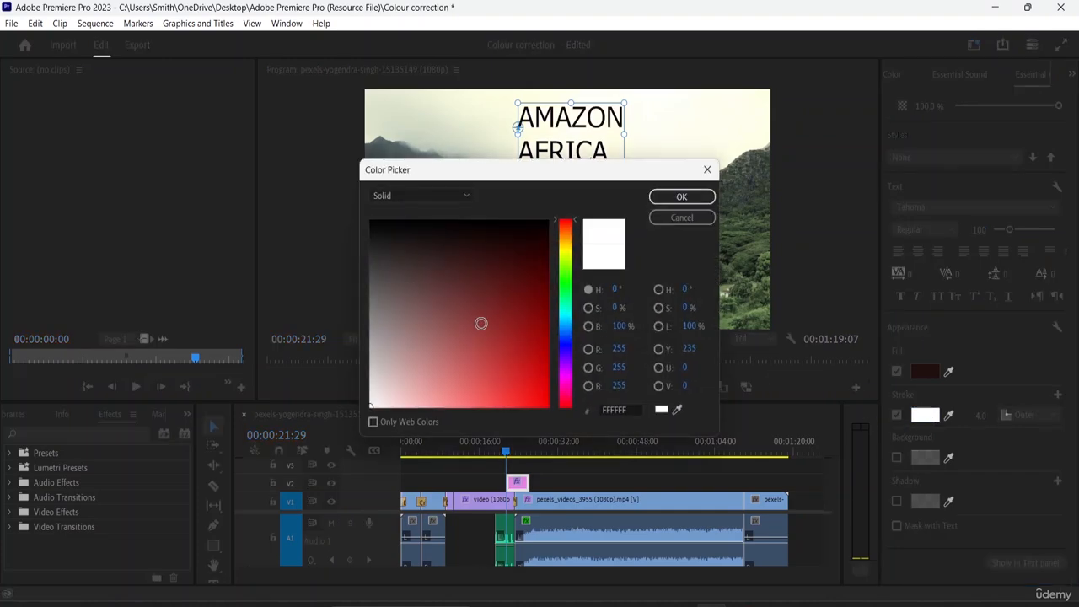
pyautogui.click(499, 304)
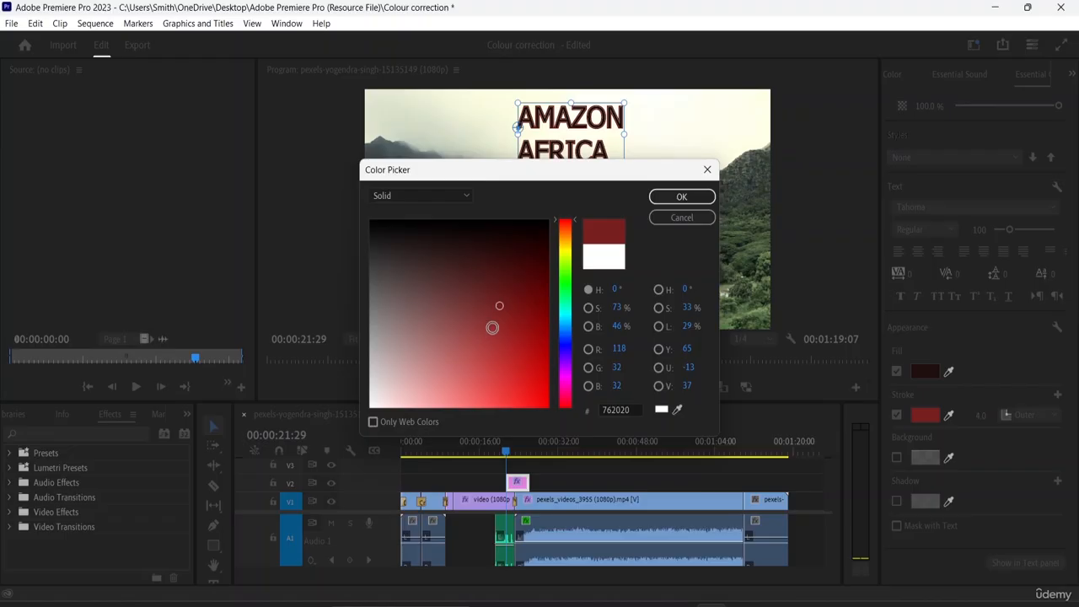
pyautogui.click(681, 197)
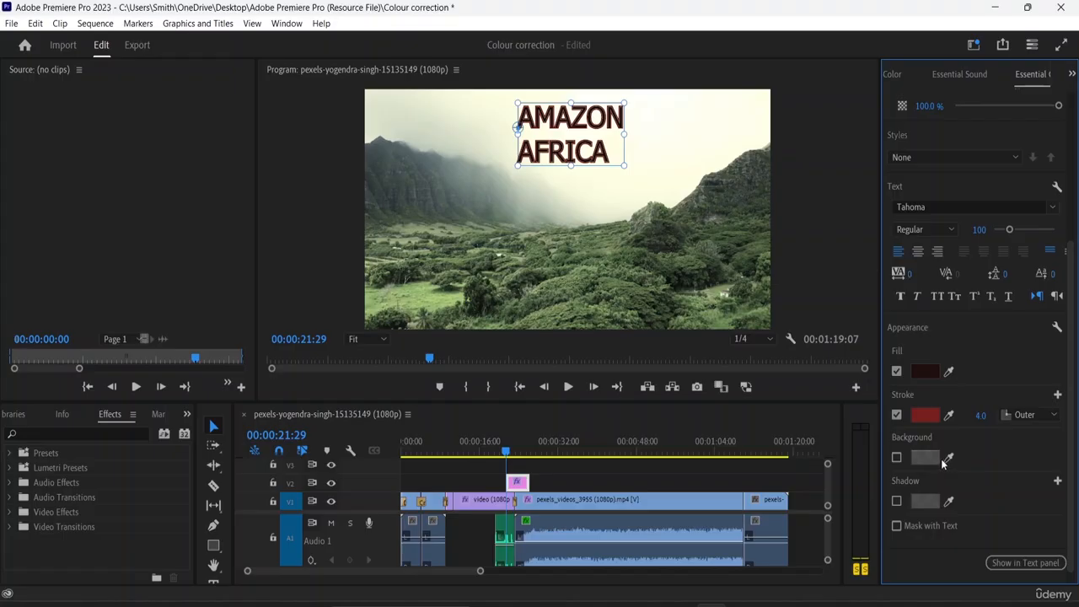
# - Set the horizontal anchor point value of the title to -4.0
pyautogui.scroll(1, 942, 463)
pyautogui.scroll(2, 933, 465)
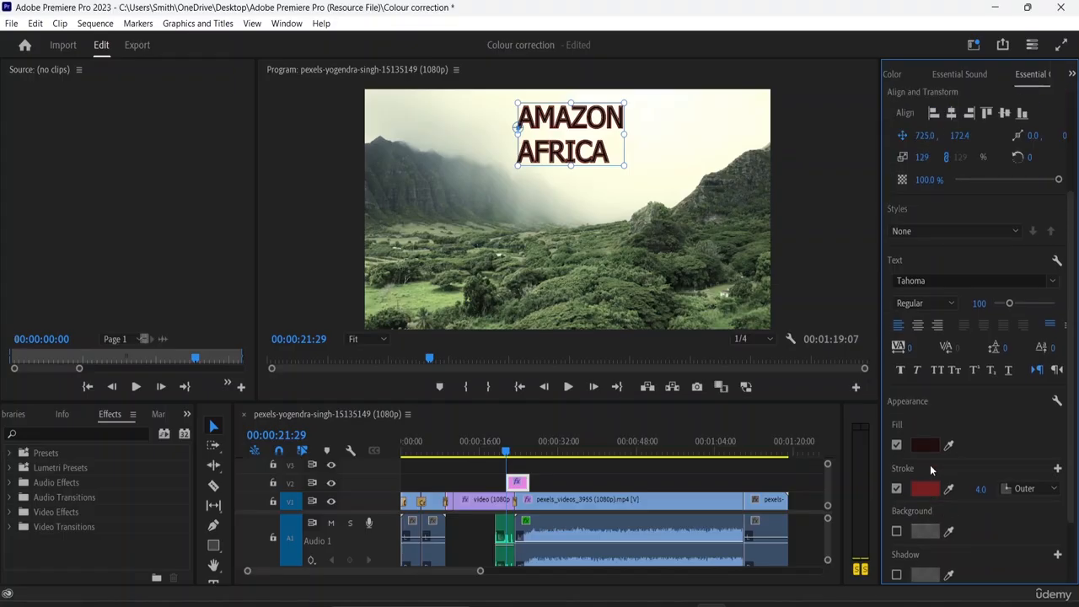
pyautogui.scroll(-3, 931, 460)
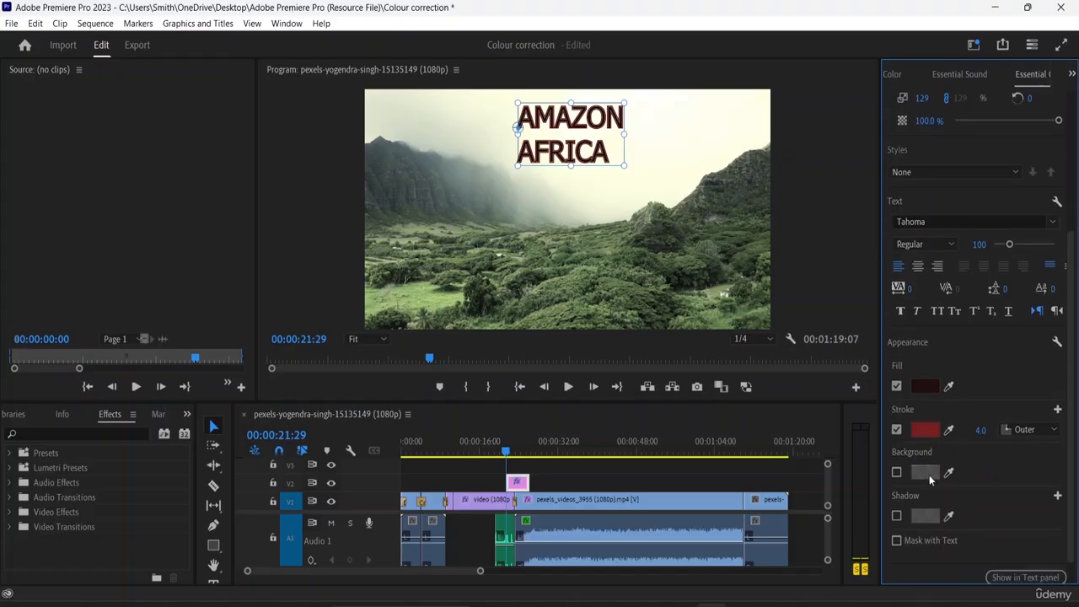
pyautogui.scroll(2, 971, 351)
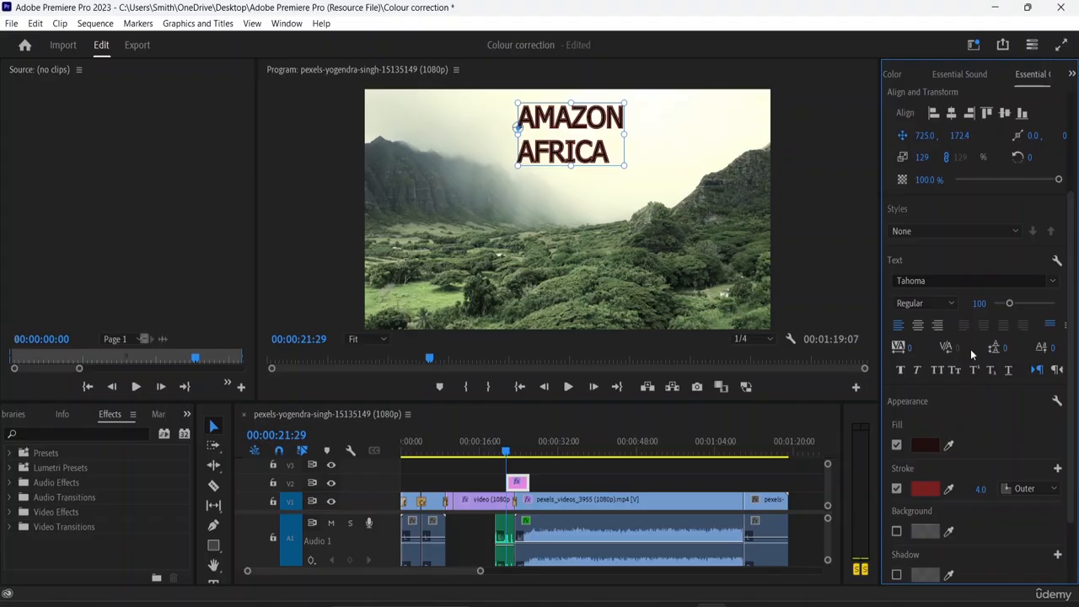
pyautogui.scroll(1, 970, 349)
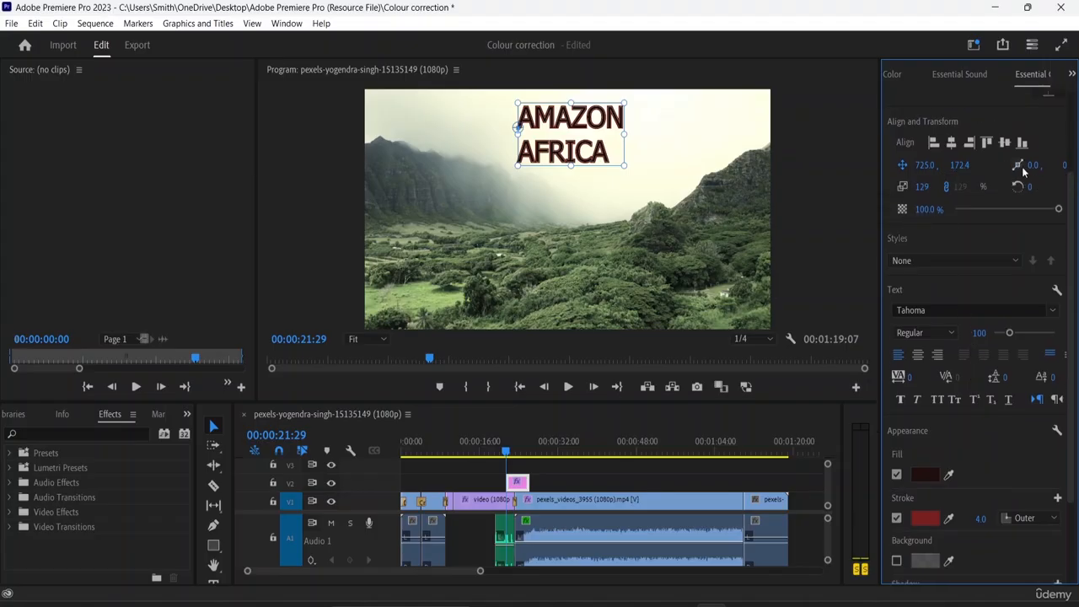
pyautogui.moveTo(1032, 168); pyautogui.dragTo(1034, 191)
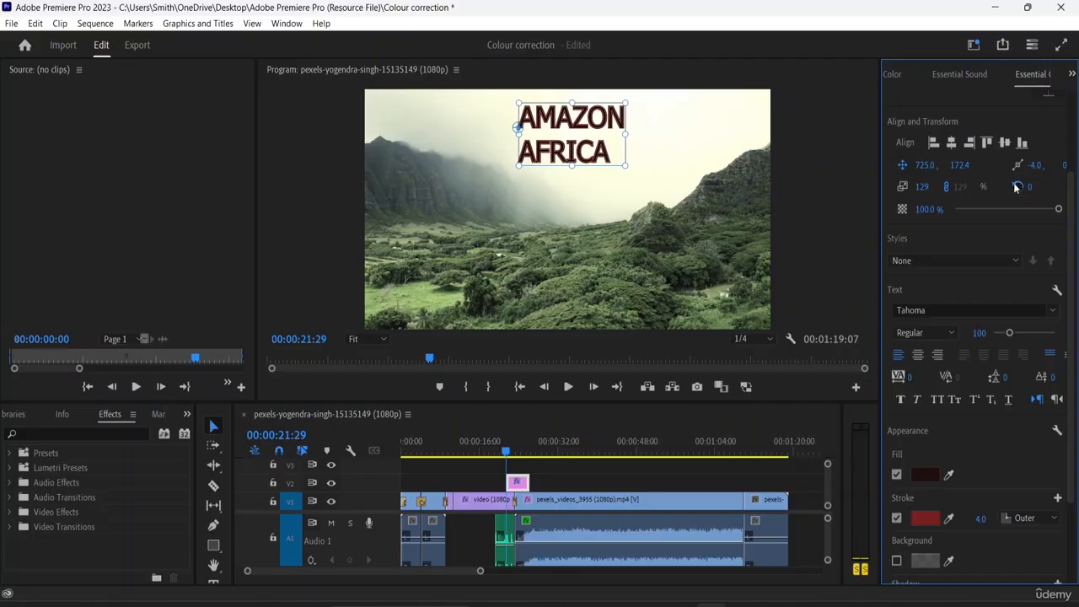
# - Try rotating the title to 26°, then reset its rotation to 0°, keeping the existing keyframes
pyautogui.click(1016, 186)
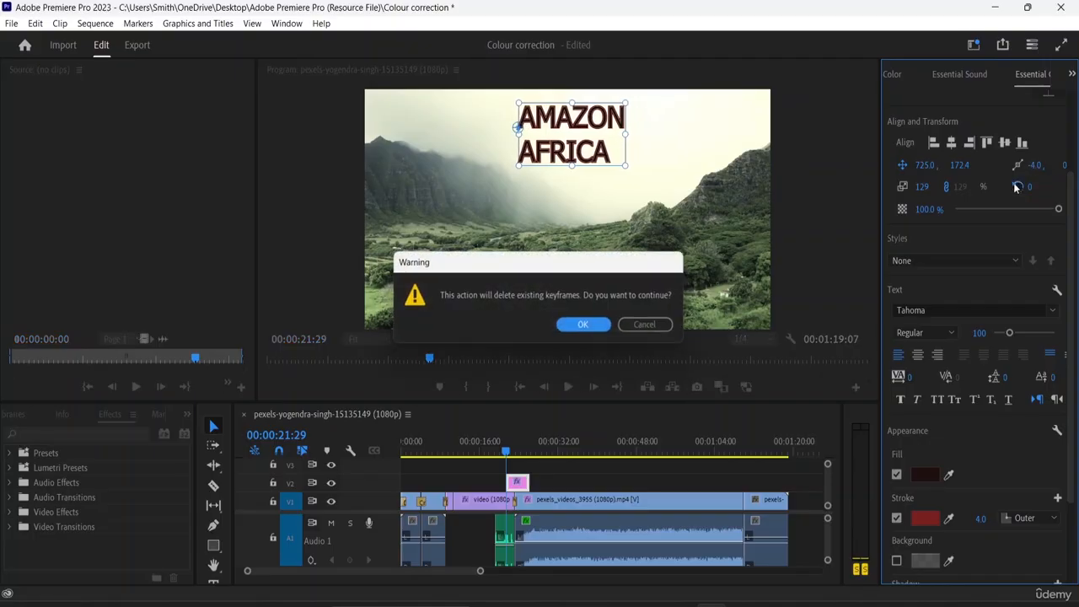
pyautogui.click(651, 322)
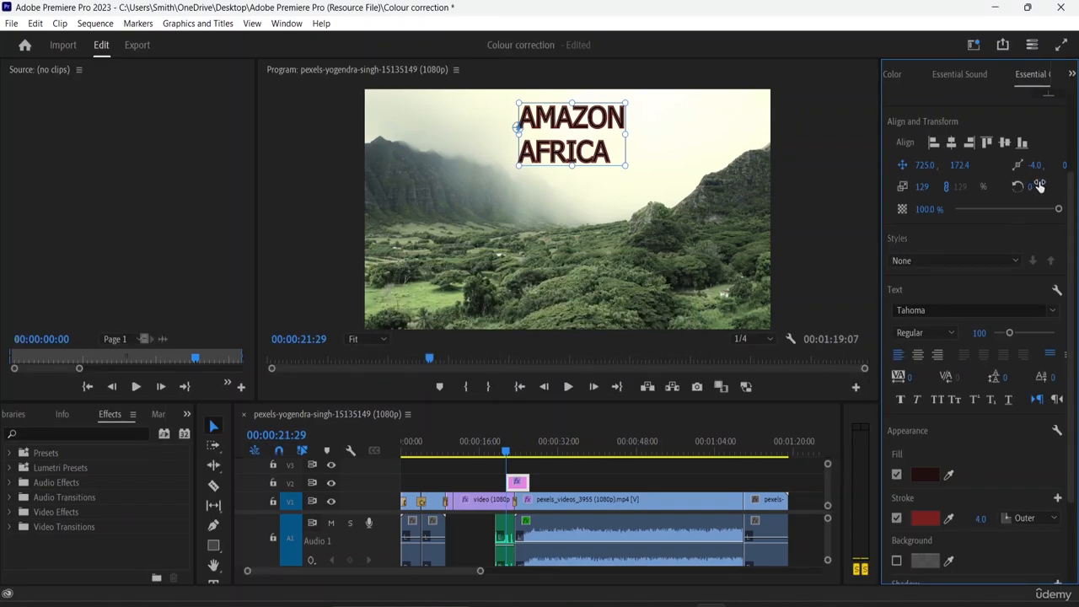
pyautogui.moveTo(1029, 186)
pyautogui.mouseDown()
pyautogui.moveTo(1012, 186)
pyautogui.moveTo(1050, 187)
pyautogui.mouseUp()
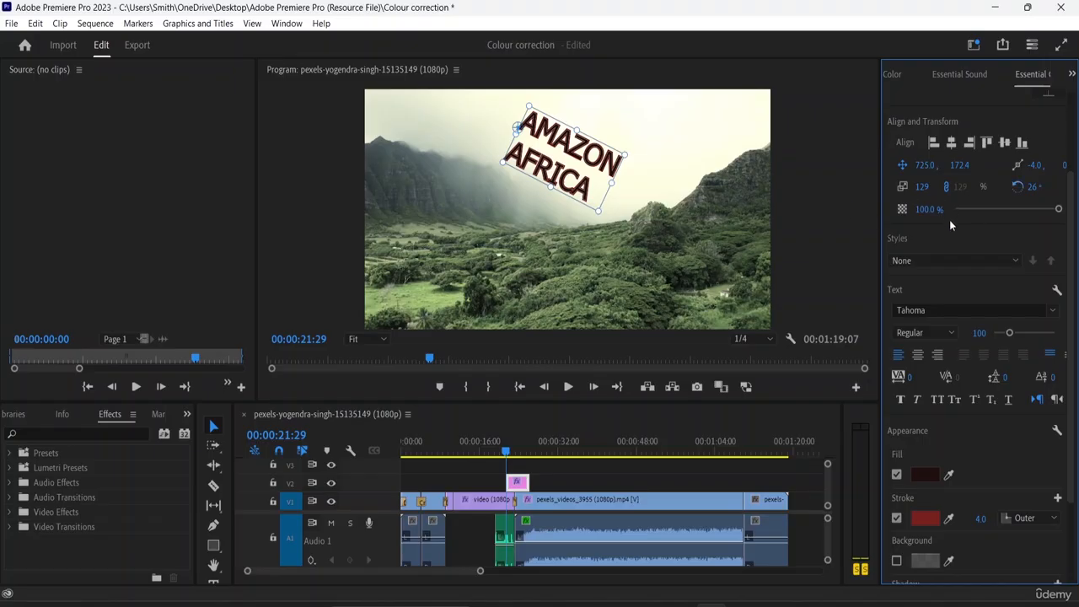
pyautogui.click(1034, 187)
pyautogui.write('0')
pyautogui.press('Return')
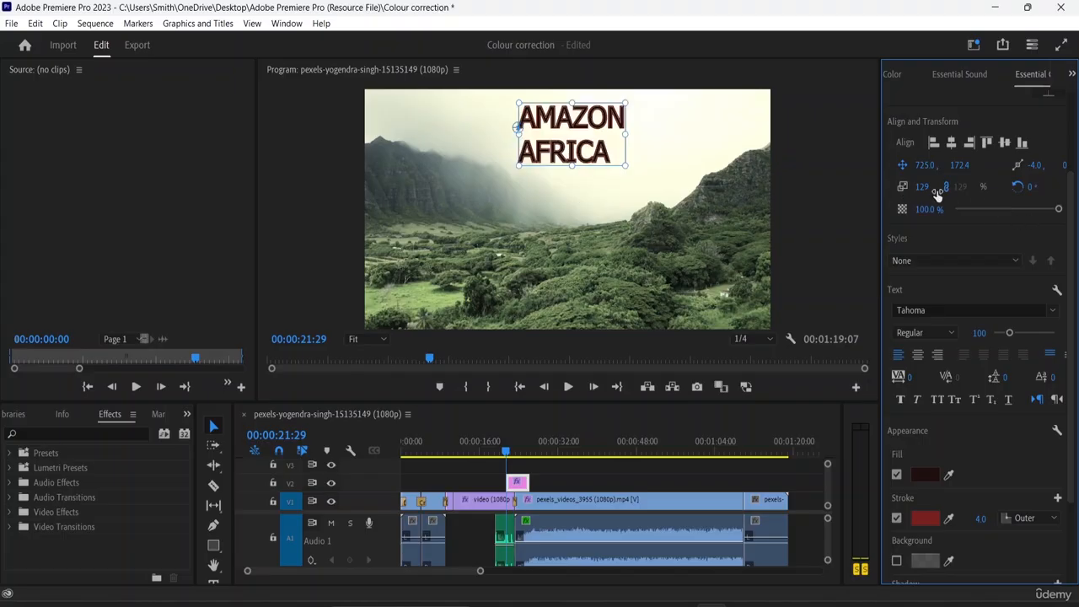
# - Try scaling the title's height to 155% and width to 163% independently, then relink the proportions at 155%
pyautogui.moveTo(922, 192); pyautogui.dragTo(945, 192)
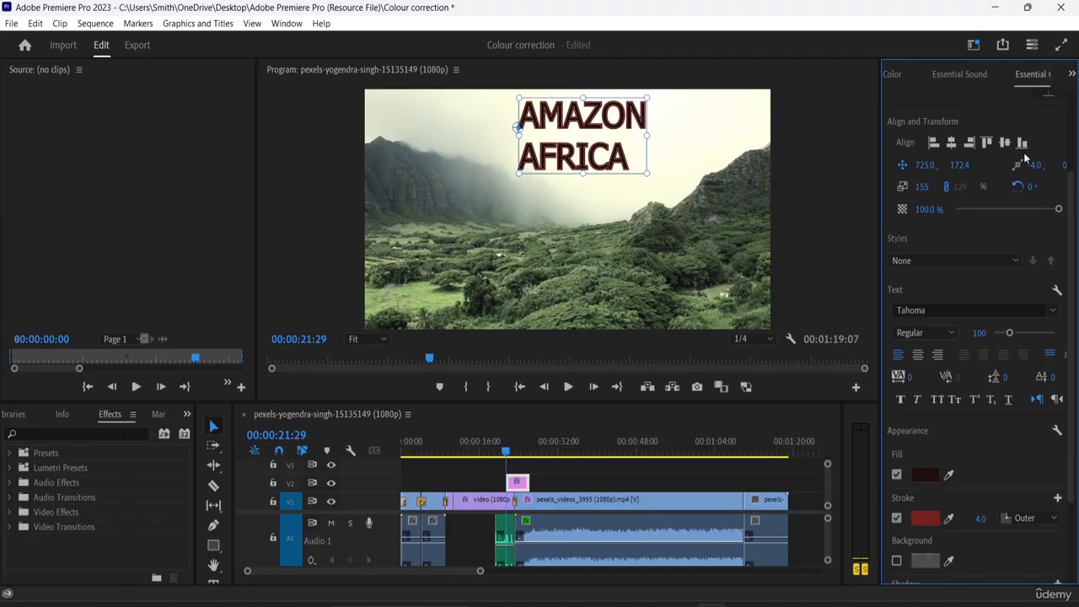
pyautogui.click(946, 186)
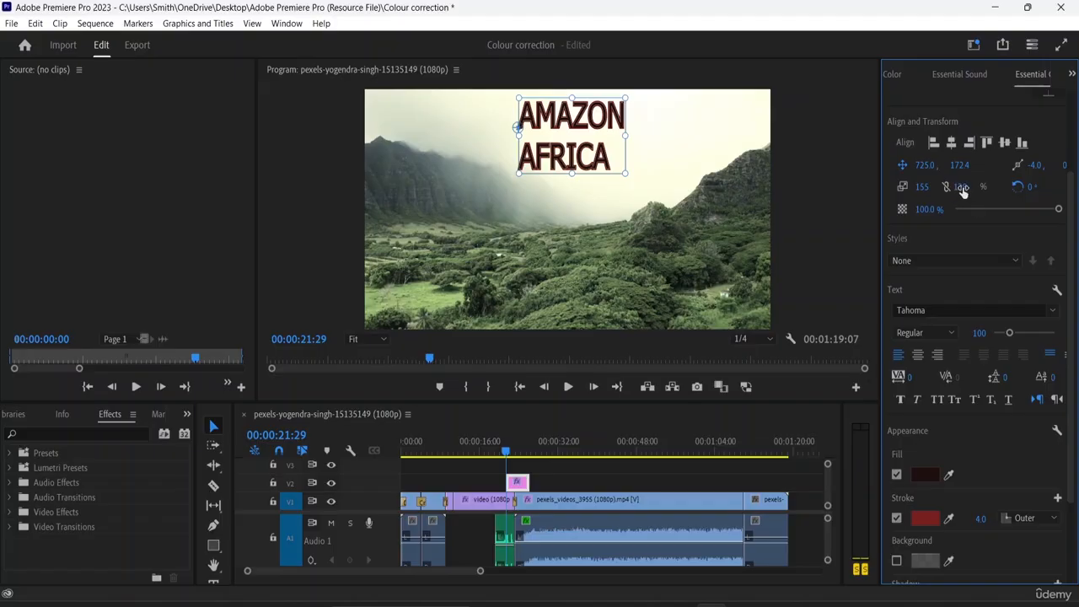
pyautogui.moveTo(963, 192); pyautogui.dragTo(1023, 182)
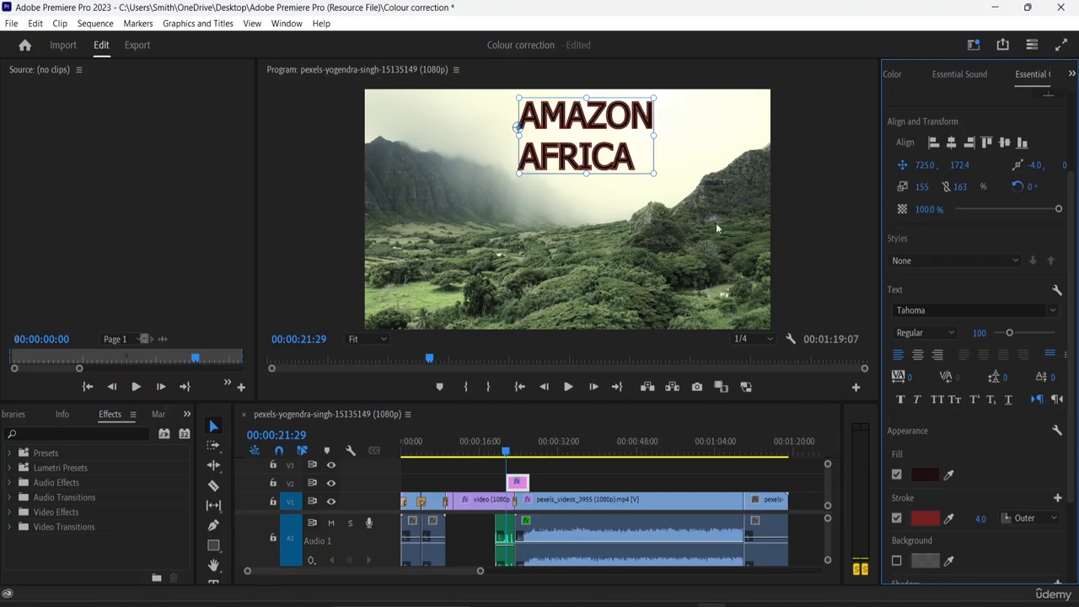
pyautogui.moveTo(920, 188); pyautogui.dragTo(914, 188)
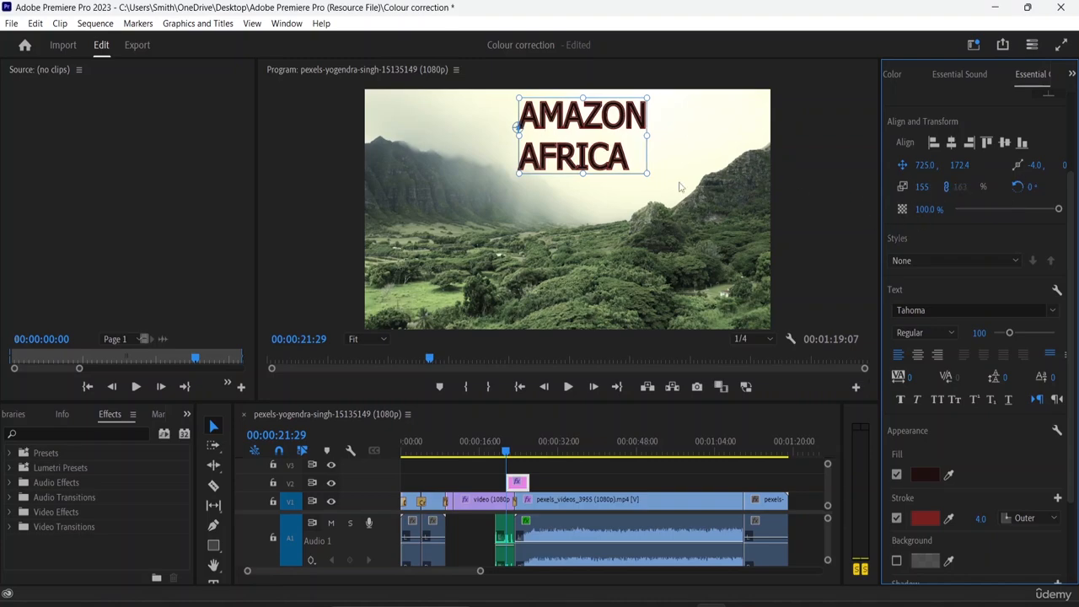
# - Scale the title uniformly to 162% and move it to position 818.0, 209.4
pyautogui.moveTo(644, 172); pyautogui.dragTo(664, 179)
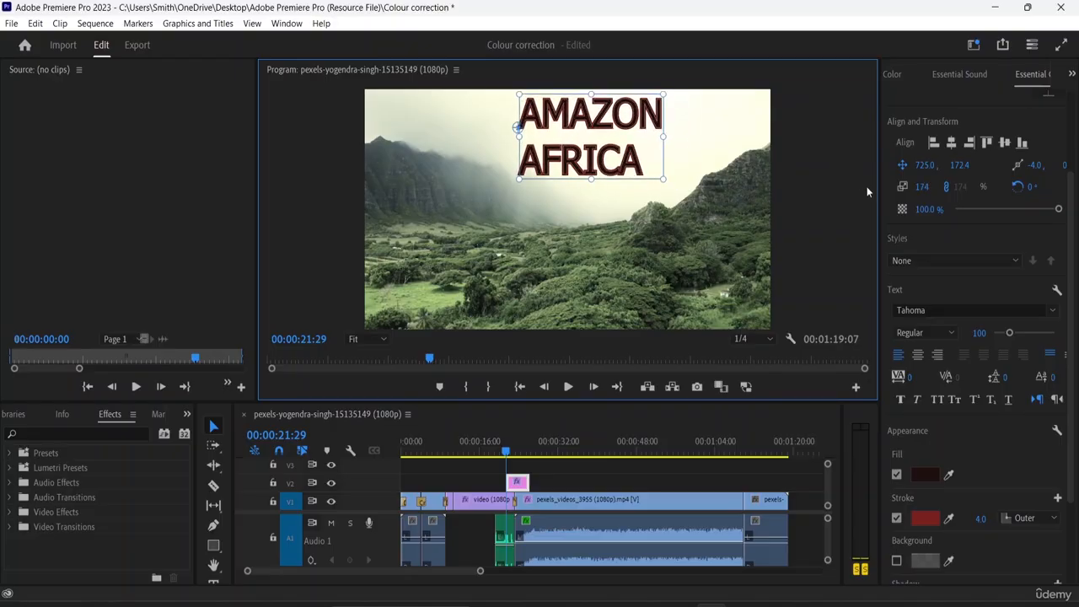
pyautogui.moveTo(923, 186)
pyautogui.mouseDown()
pyautogui.moveTo(941, 186)
pyautogui.moveTo(914, 186)
pyautogui.mouseUp()
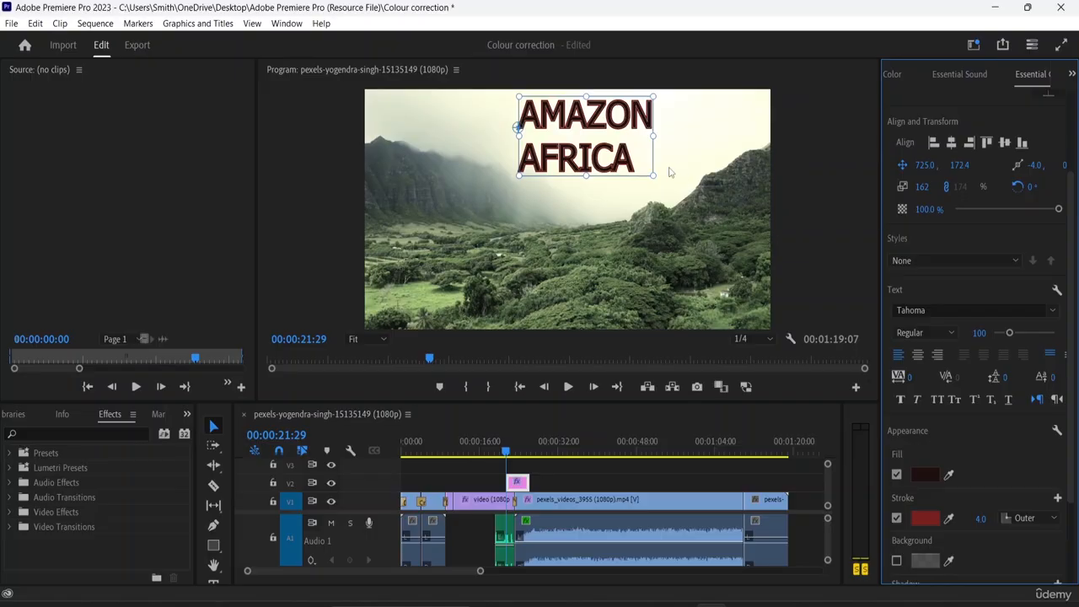
pyautogui.moveTo(614, 150); pyautogui.dragTo(633, 158)
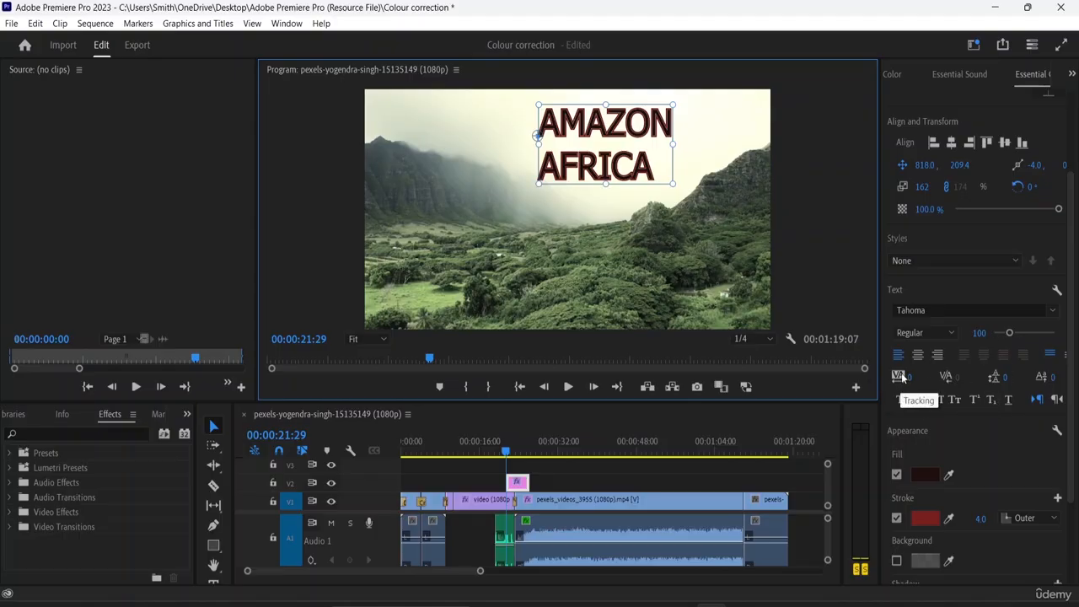
# - Set the title's tracking to 94 and its leading to 16
pyautogui.moveTo(910, 381); pyautogui.dragTo(990, 381)
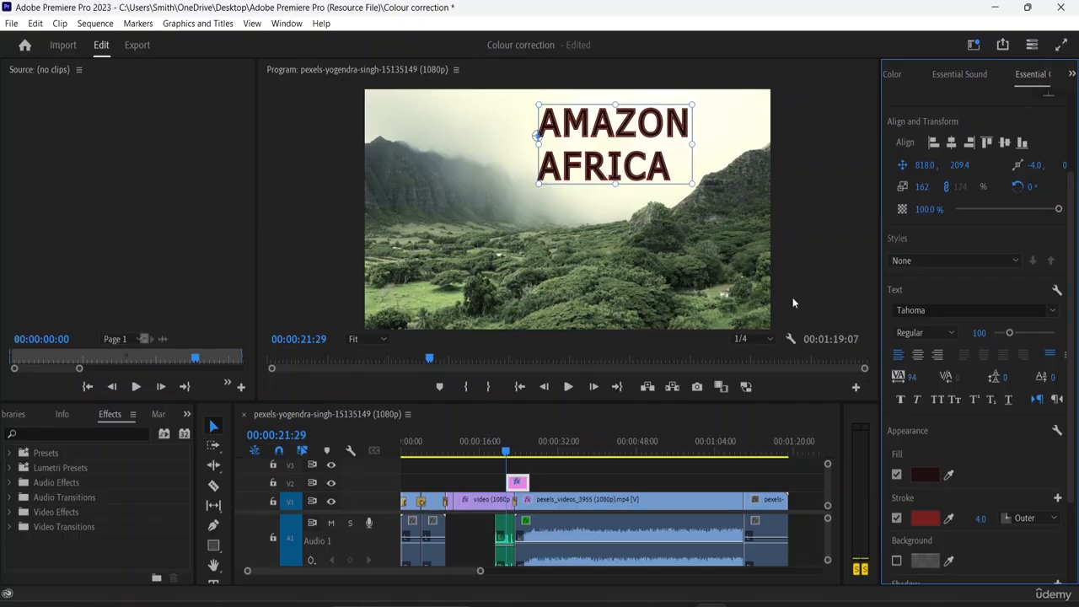
pyautogui.click(671, 175)
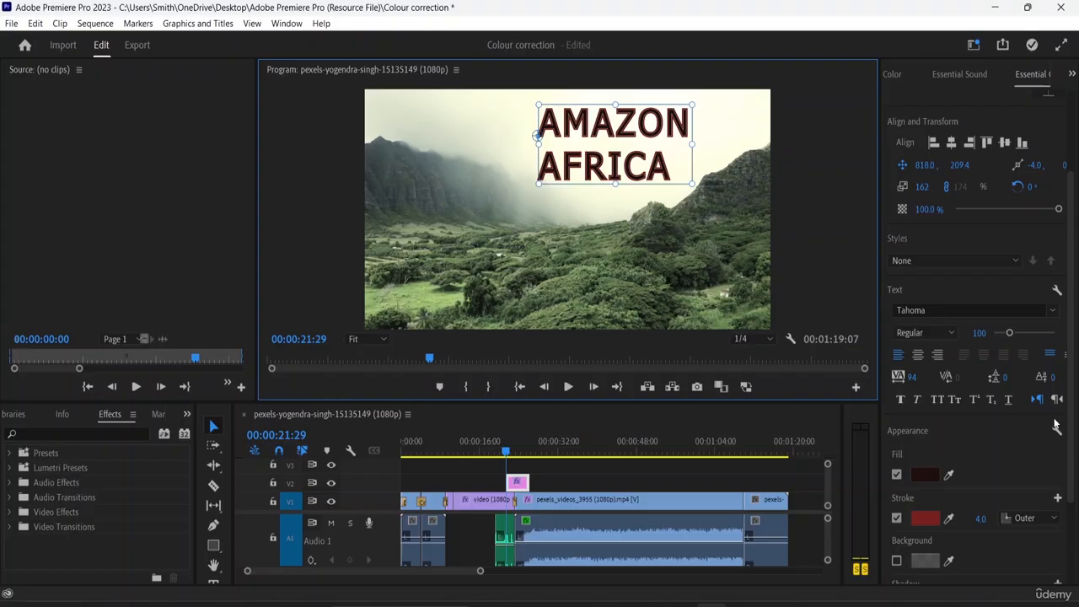
pyautogui.moveTo(995, 381); pyautogui.dragTo(1014, 381)
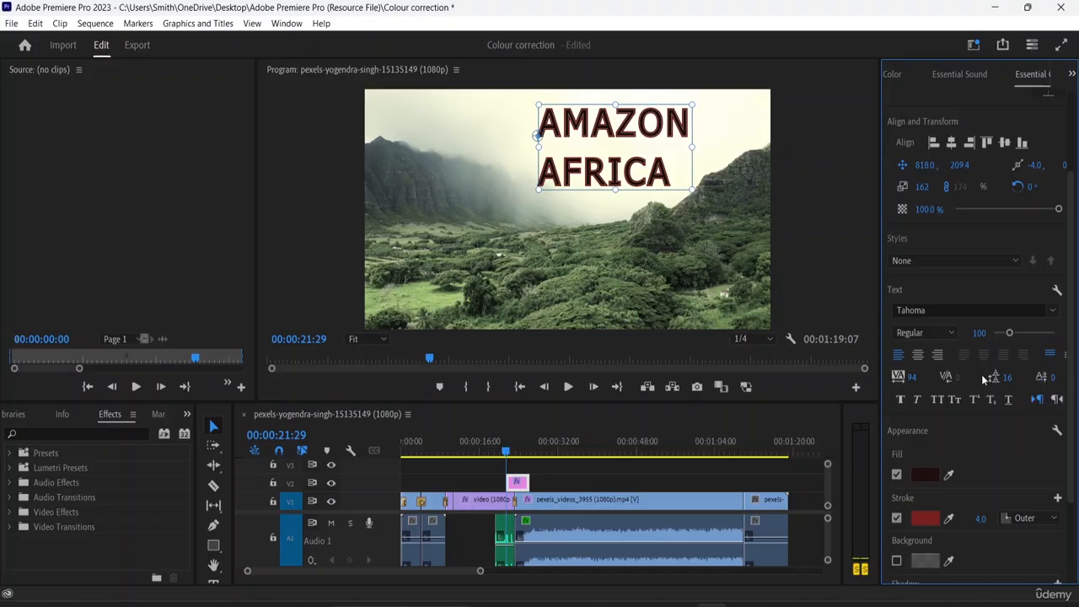
pyautogui.click(672, 178)
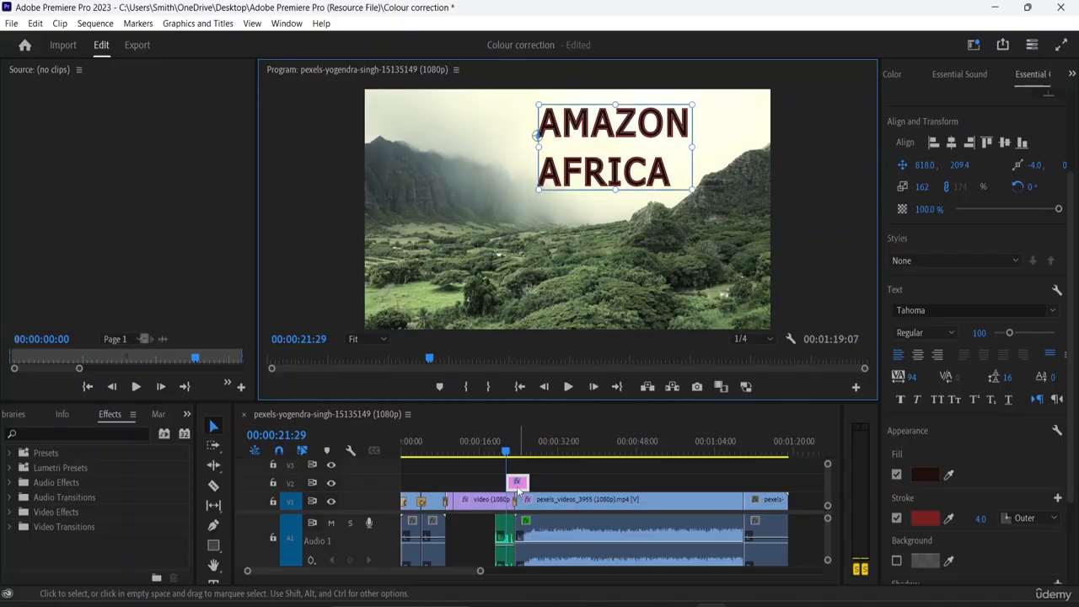
# - Move the playhead to 00:00:22:21 and try a baseline shift of 21 on the final A of AFRICA
pyautogui.click(507, 453)
pyautogui.moveTo(507, 453); pyautogui.dragTo(511, 455)
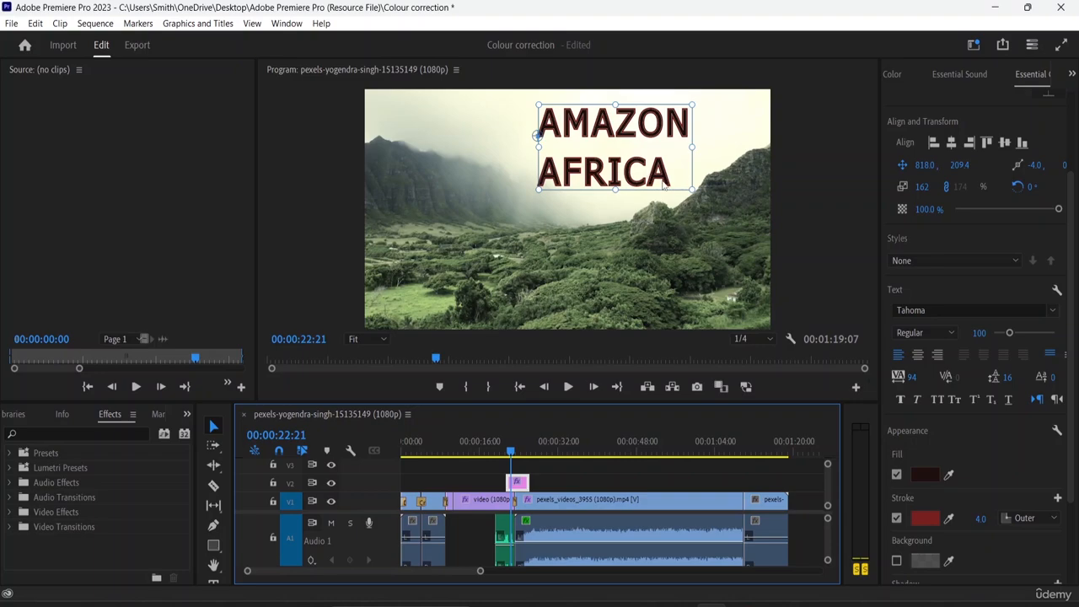
pyautogui.click(672, 179)
pyautogui.doubleClick(672, 179)
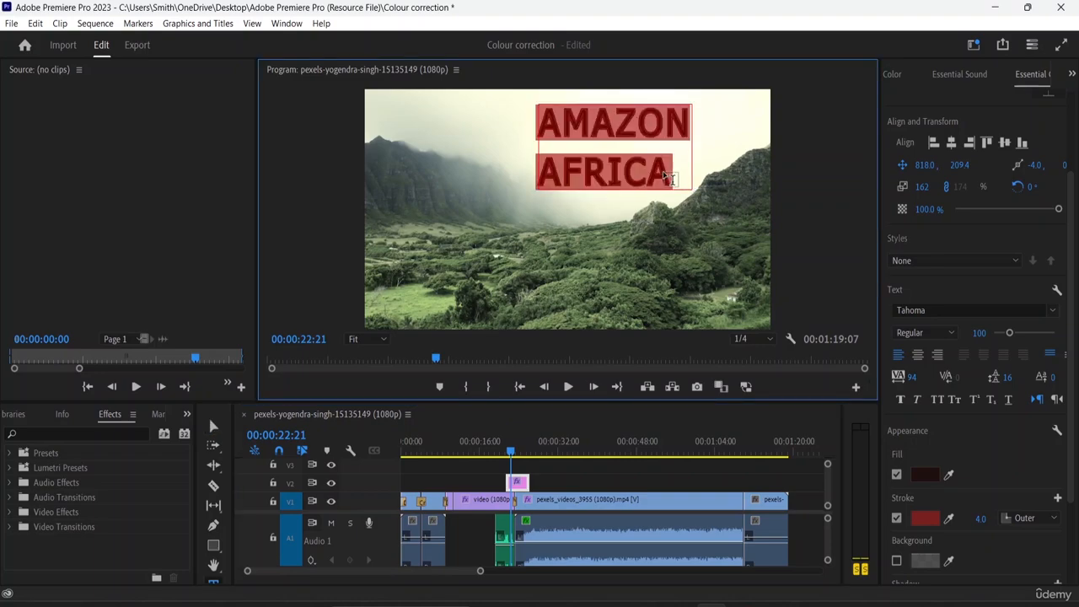
pyautogui.click(673, 177)
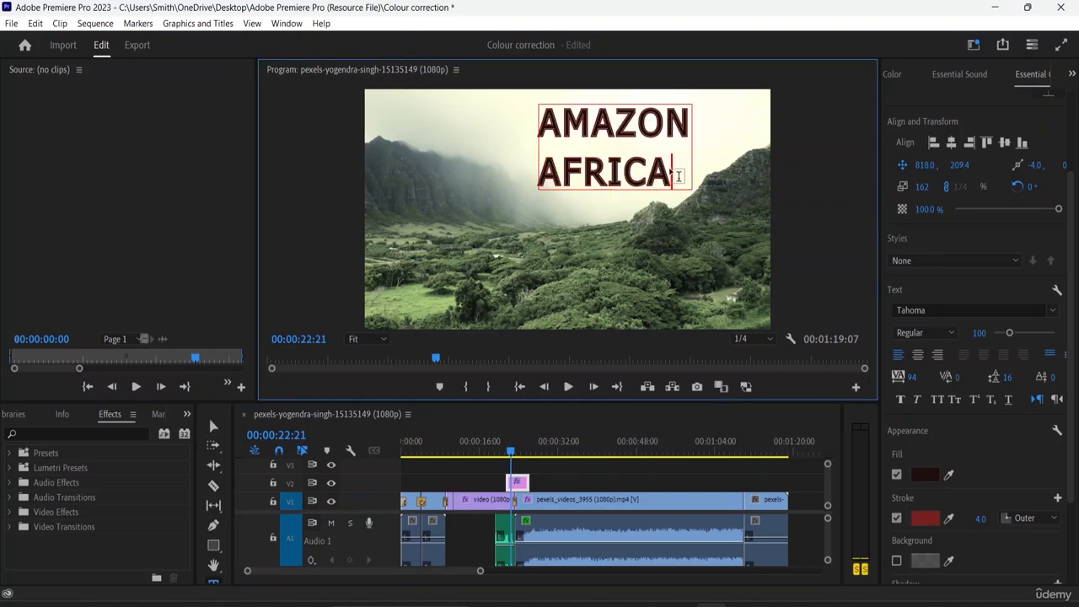
pyautogui.moveTo(674, 177); pyautogui.dragTo(647, 177)
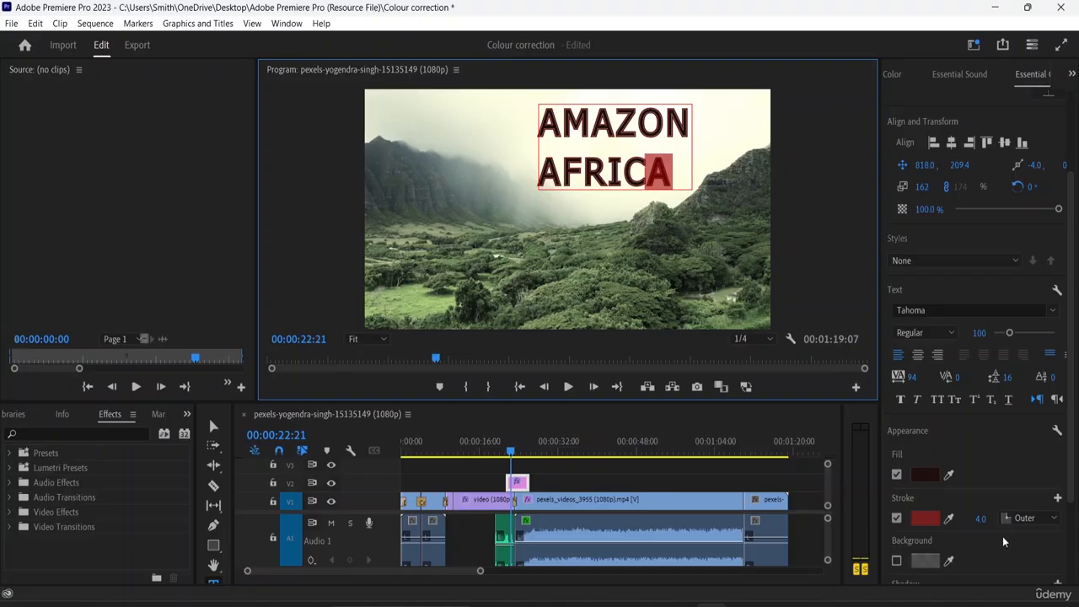
pyautogui.scroll(-2, 1002, 536)
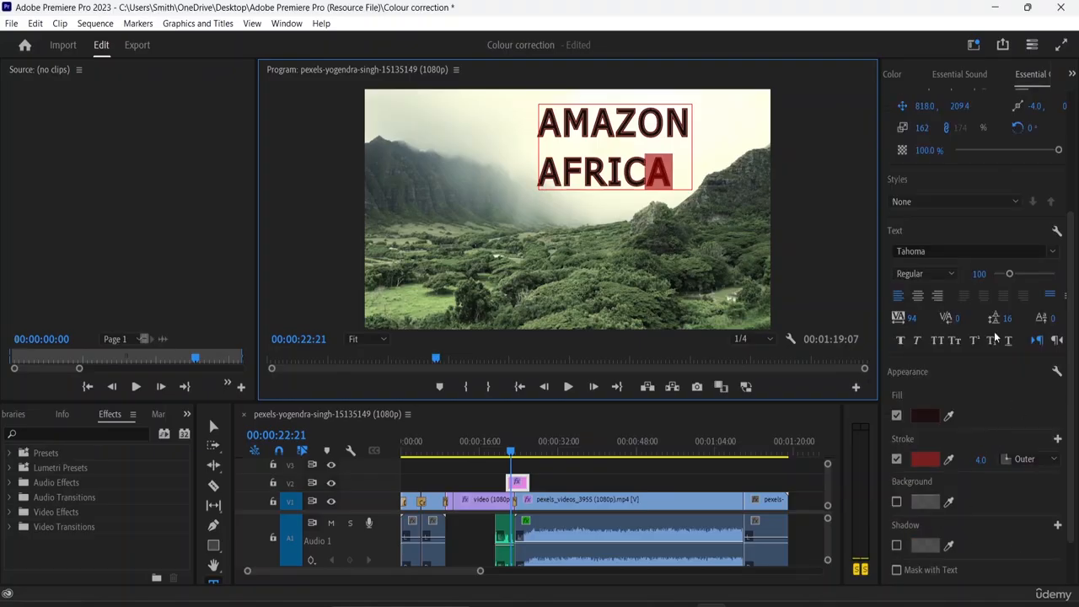
pyautogui.moveTo(1053, 320); pyautogui.dragTo(1075, 320)
pyautogui.click(689, 175)
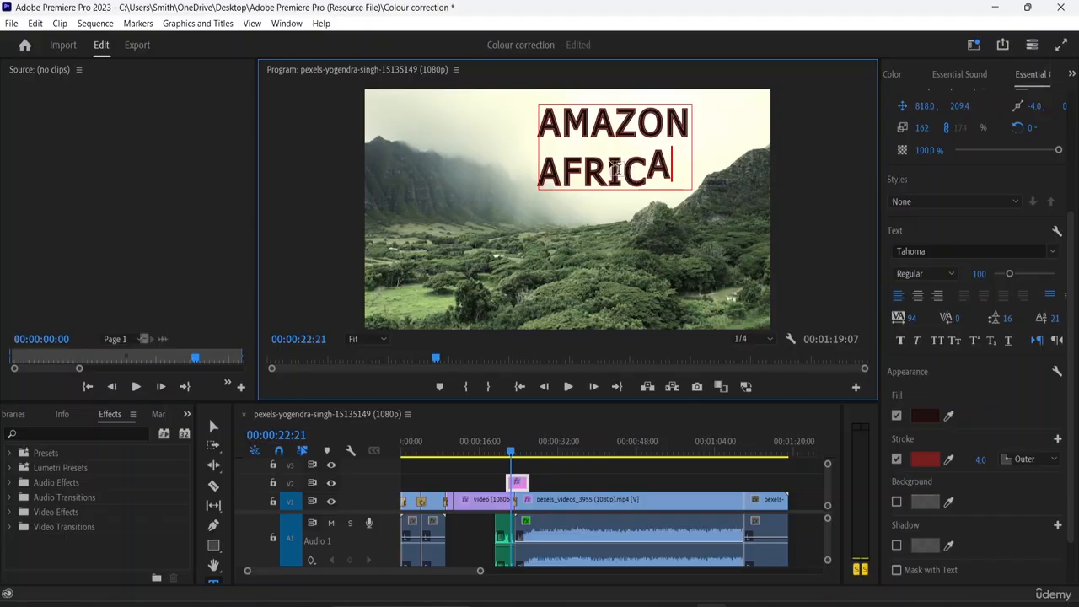
# - Try a baseline shift of 20 on the letter I of AFRICA
pyautogui.click(627, 173)
pyautogui.moveTo(630, 172); pyautogui.dragTo(609, 173)
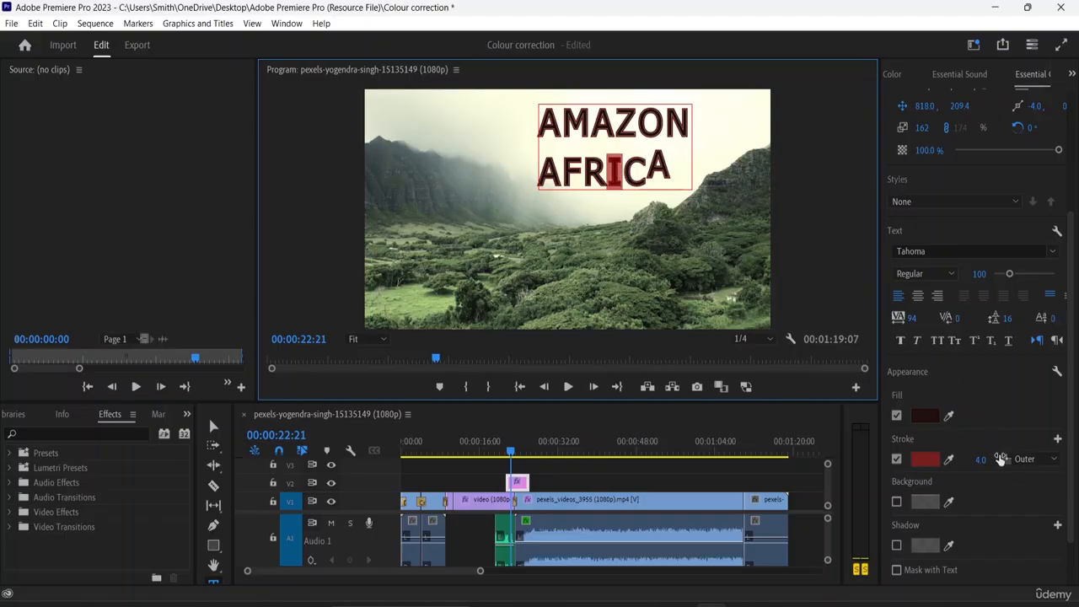
pyautogui.moveTo(1050, 319)
pyautogui.mouseDown()
pyautogui.moveTo(1035, 319)
pyautogui.moveTo(1067, 318)
pyautogui.mouseUp()
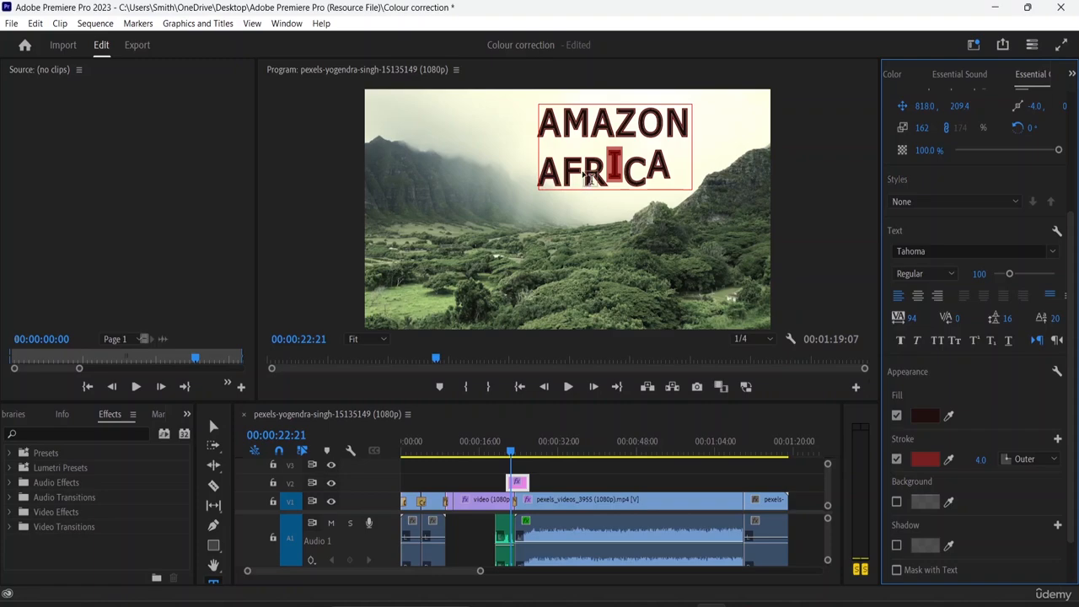
# - Try a baseline shift of 19 on the letter F of AFRICA and deselect the text
pyautogui.click(584, 180)
pyautogui.moveTo(587, 181); pyautogui.dragTo(562, 181)
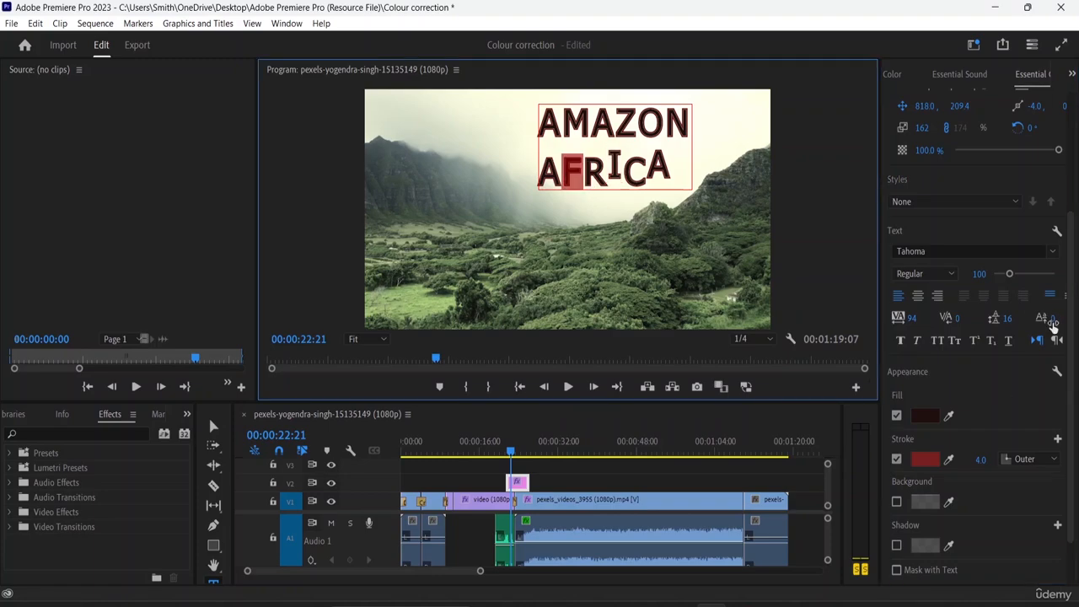
pyautogui.moveTo(1048, 318); pyautogui.dragTo(1064, 318)
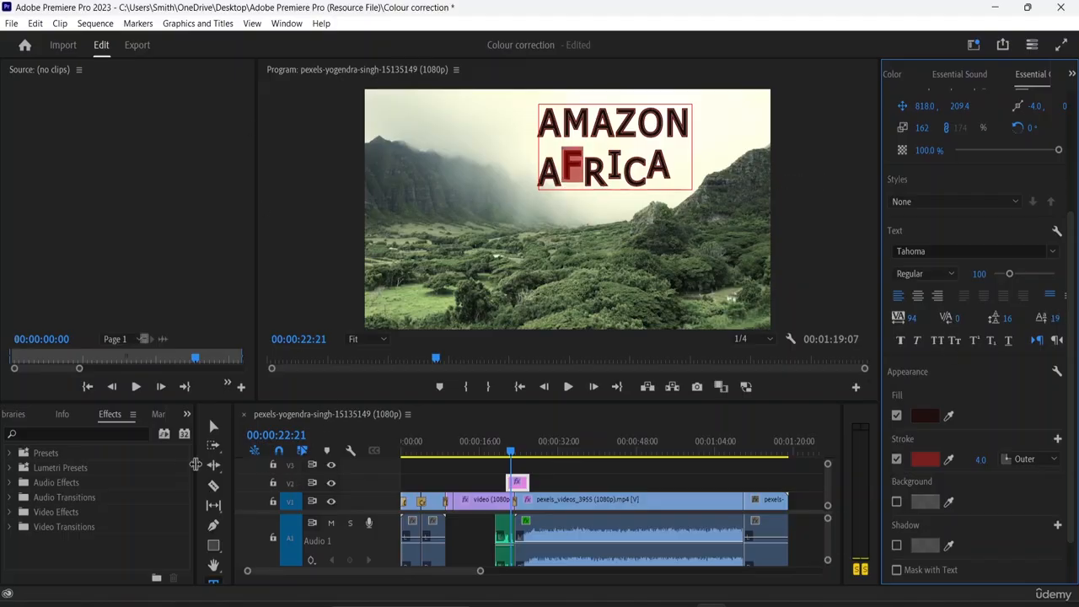
pyautogui.click(213, 426)
pyautogui.click(790, 206)
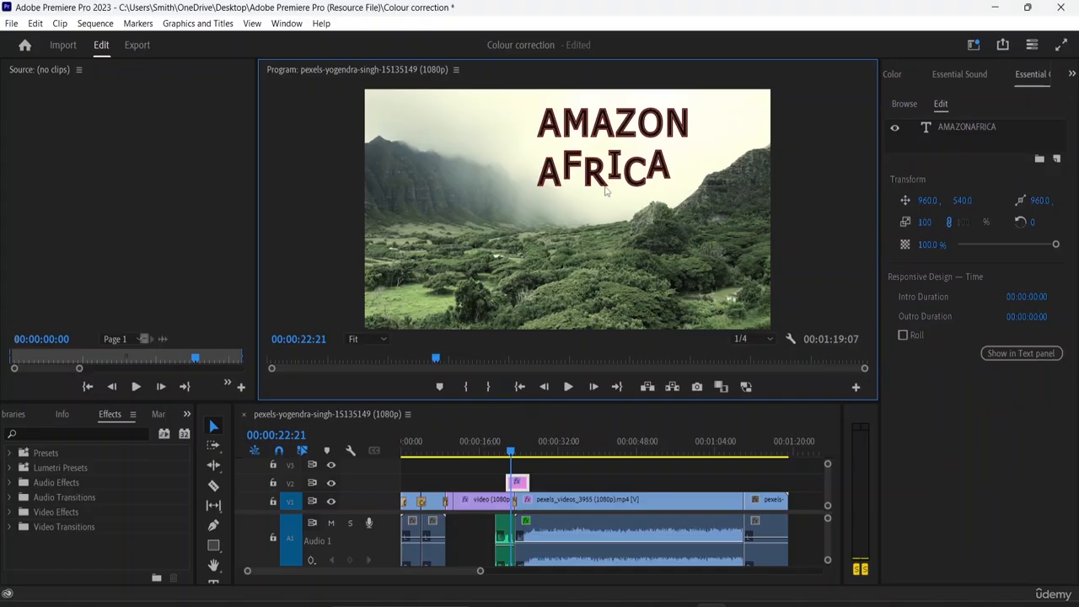
# - Select the title clip and list its text among the sequence's graphics
pyautogui.click(521, 483)
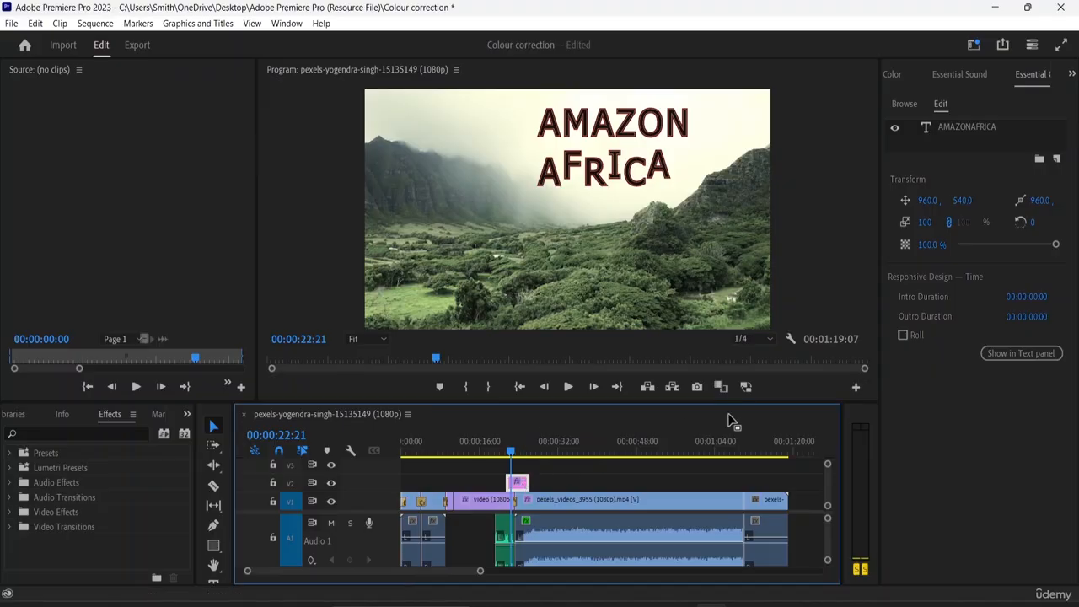
pyautogui.click(1069, 78)
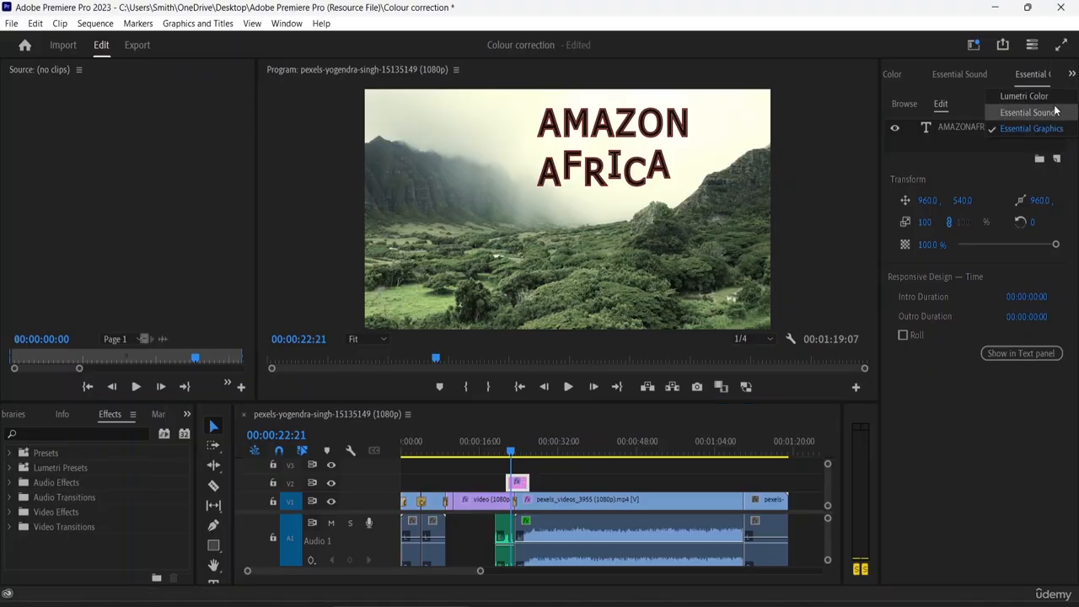
pyautogui.click(1049, 129)
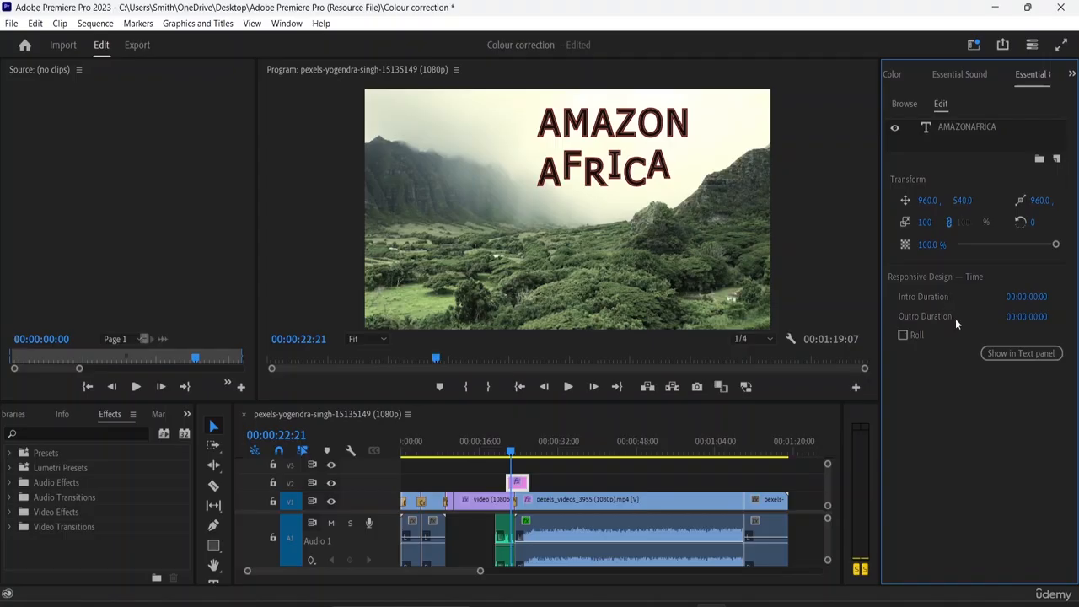
pyautogui.click(1002, 353)
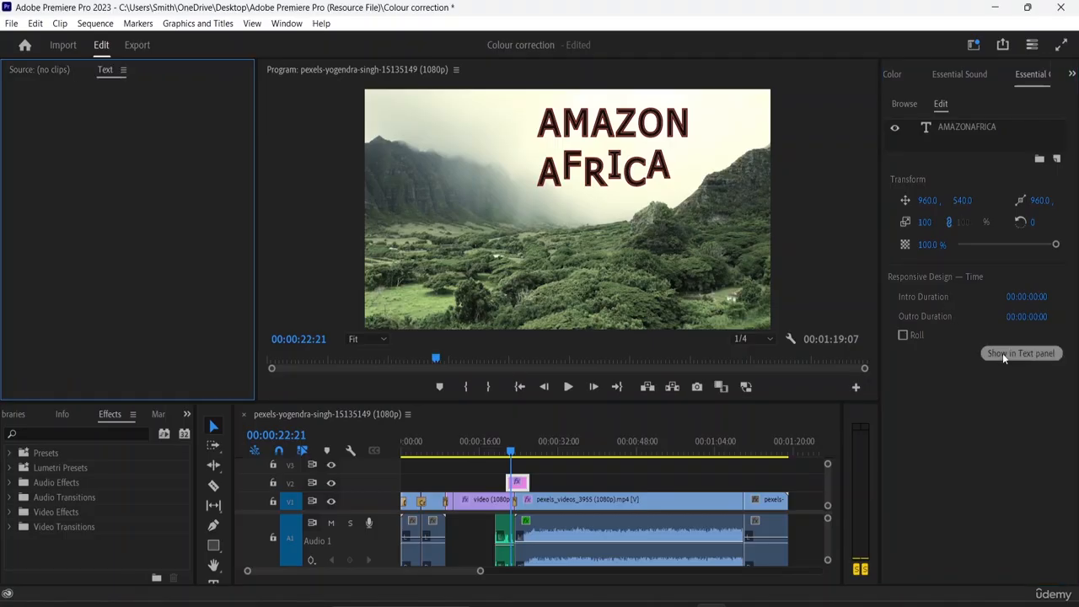
# - Examine the installed motion graphics templates and the Adobe Stock ones, and return to the title's editing properties
pyautogui.click(905, 104)
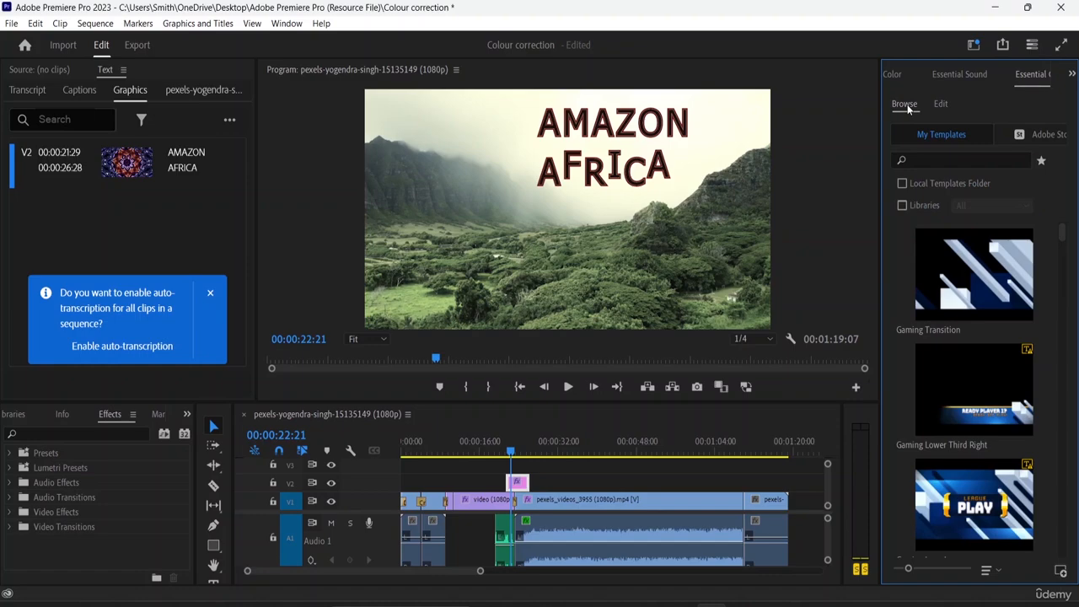
pyautogui.scroll(-3, 993, 371)
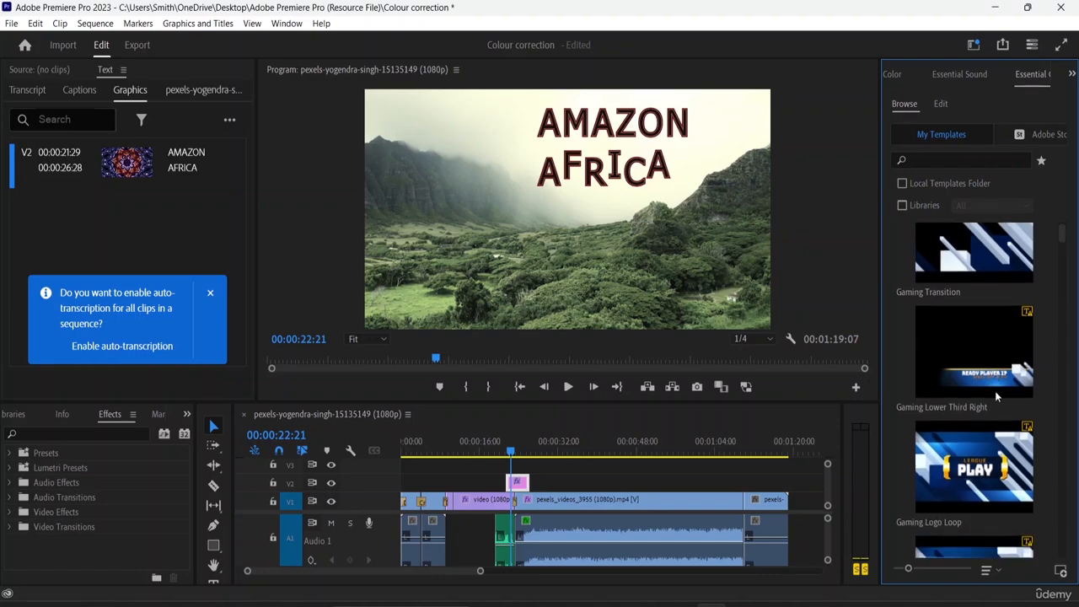
pyautogui.scroll(-2, 997, 396)
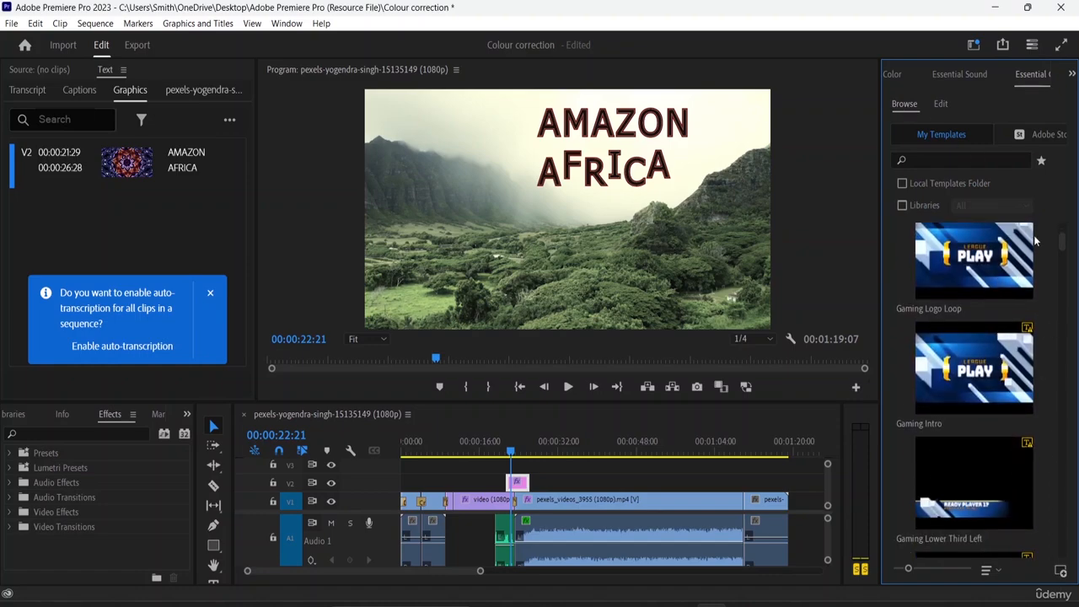
pyautogui.click(1038, 135)
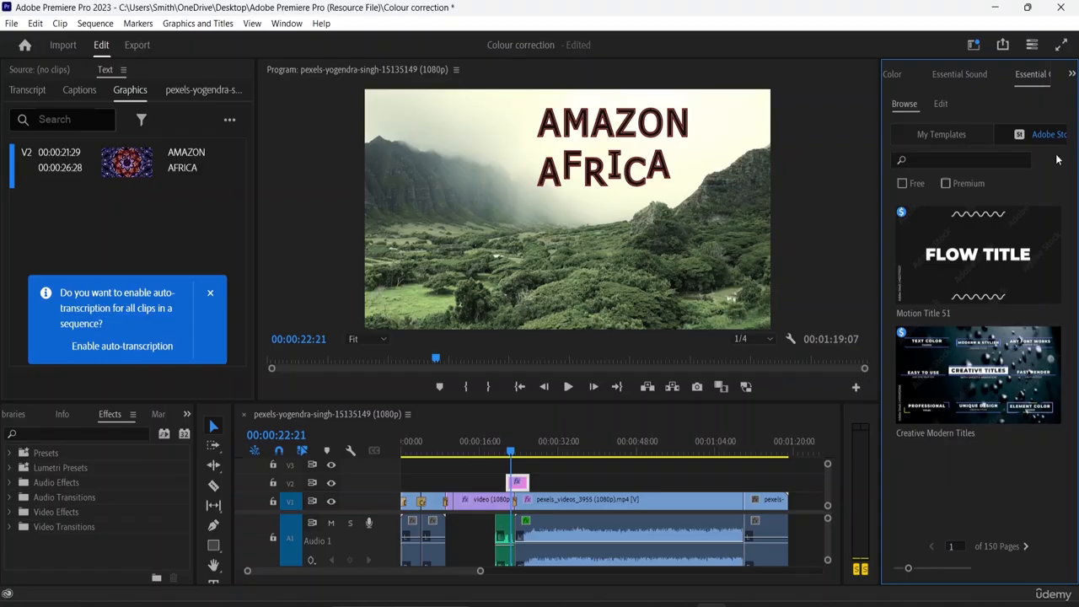
pyautogui.click(960, 134)
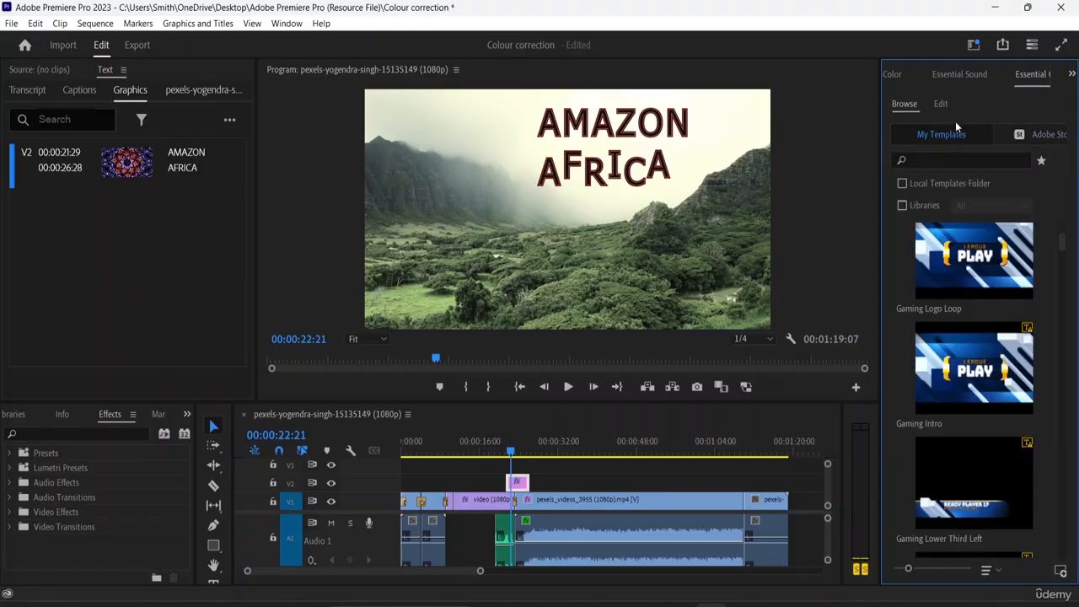
pyautogui.click(940, 103)
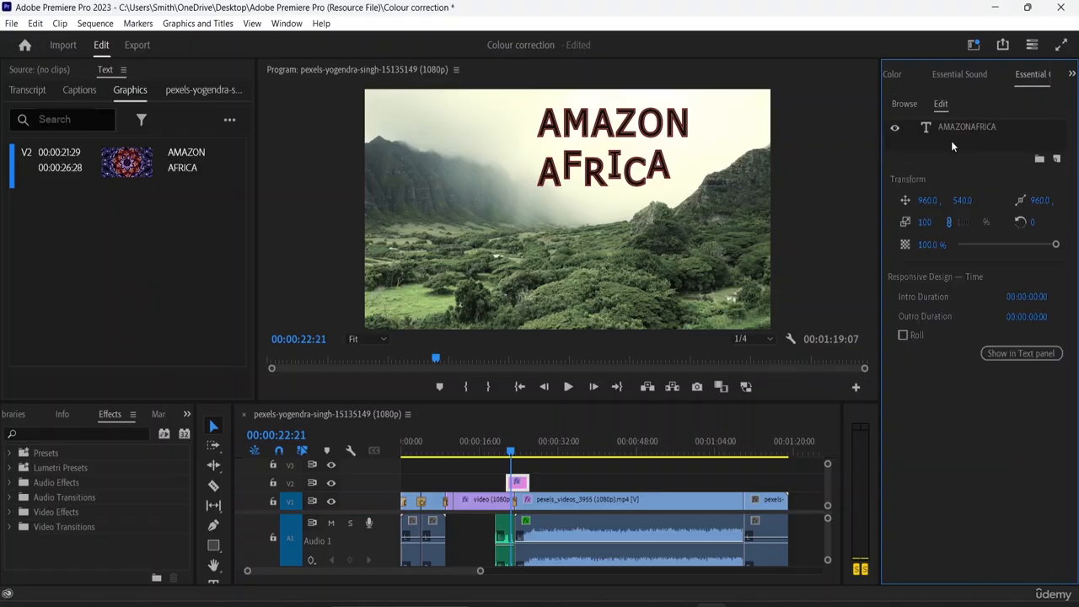
# - Set the font of the whole AMAZON AFRICA title to Ubuntu Bold at size 114
pyautogui.click(521, 486)
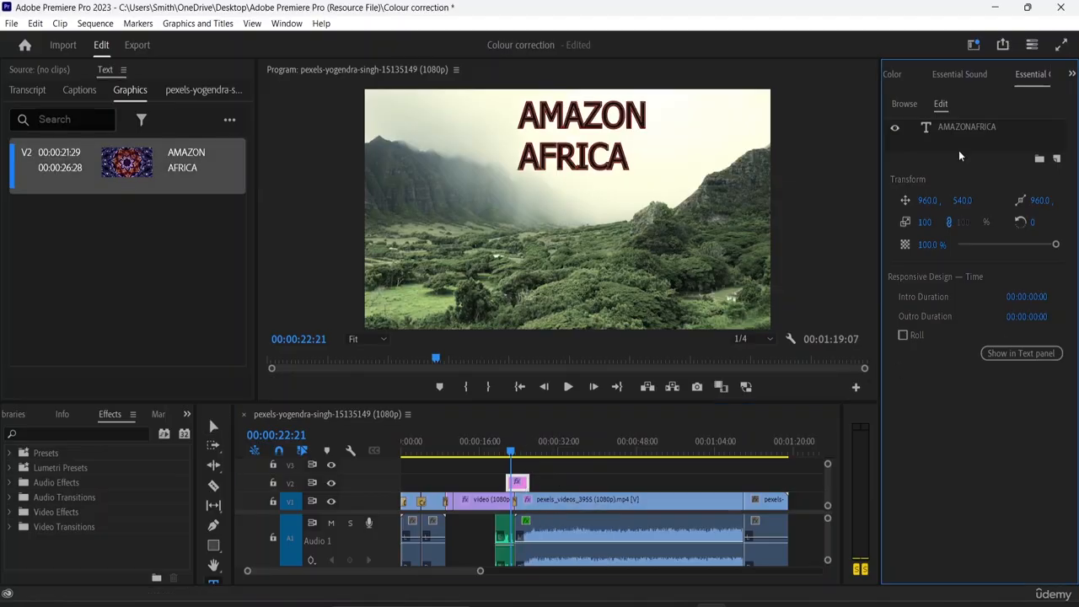
pyautogui.click(970, 125)
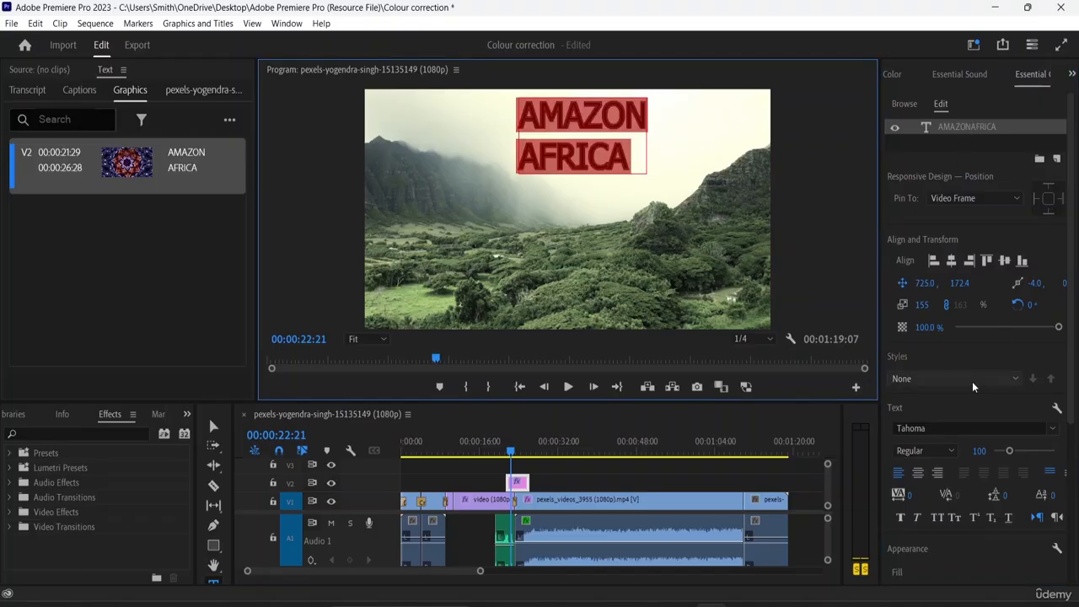
pyautogui.scroll(-1, 963, 412)
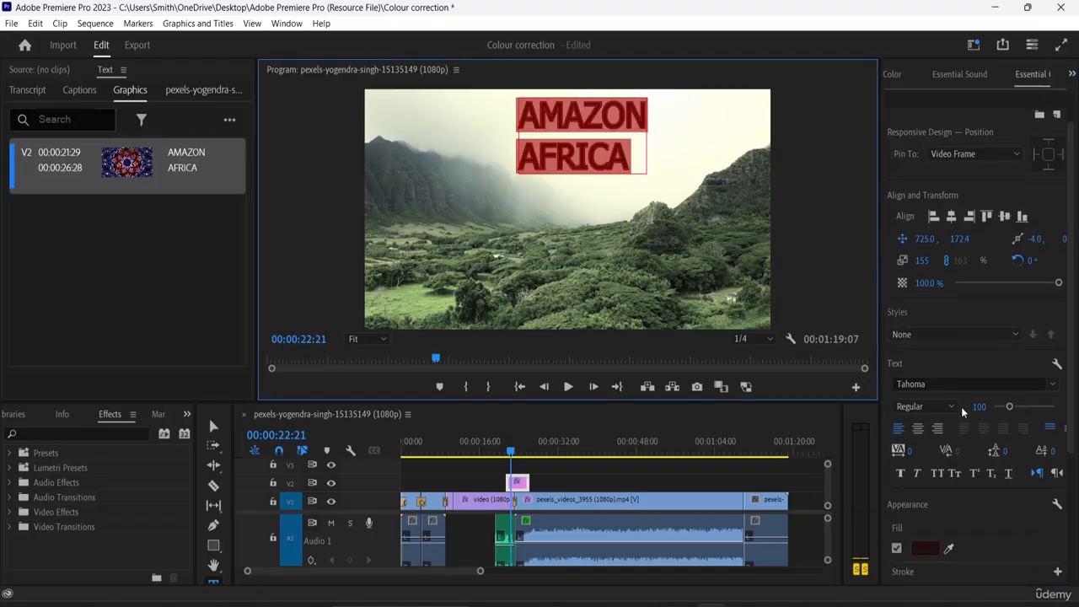
pyautogui.click(1052, 385)
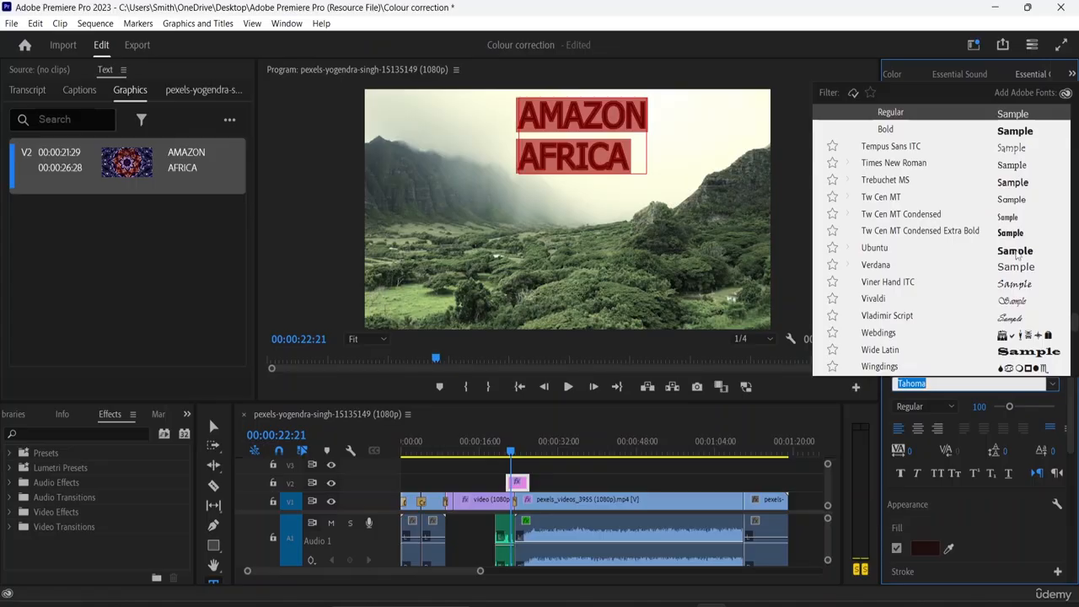
pyautogui.click(1017, 251)
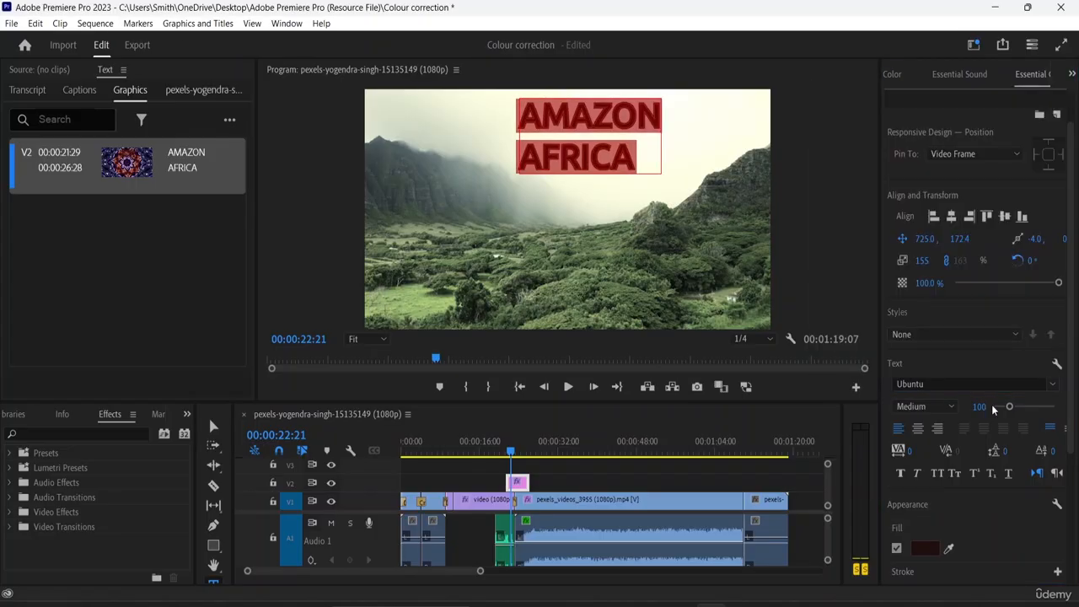
pyautogui.click(928, 445)
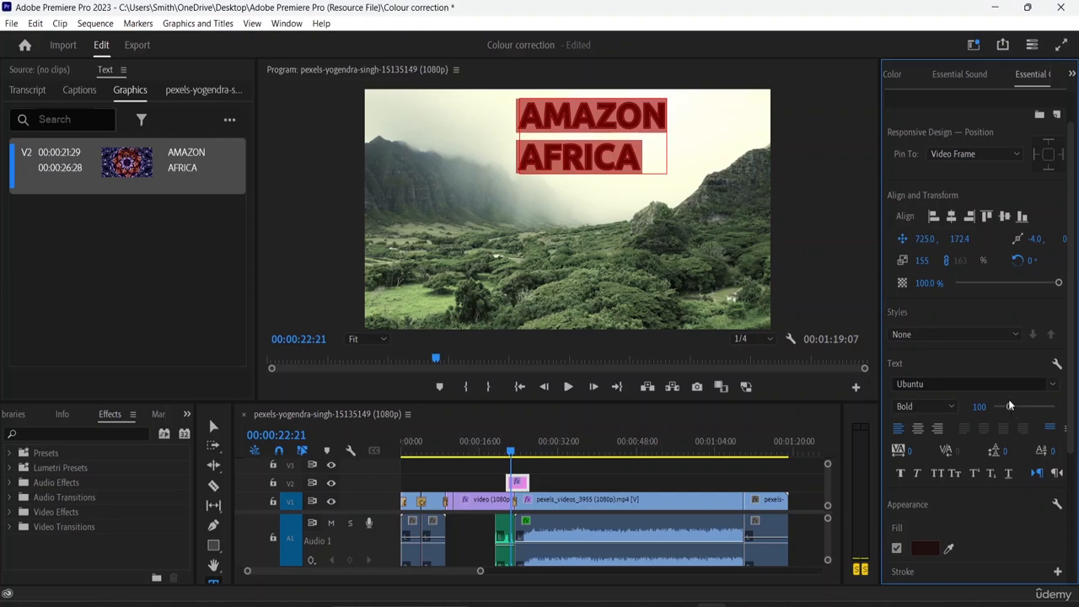
pyautogui.moveTo(1012, 407)
pyautogui.mouseDown()
pyautogui.moveTo(997, 406)
pyautogui.moveTo(1012, 407)
pyautogui.mouseUp()
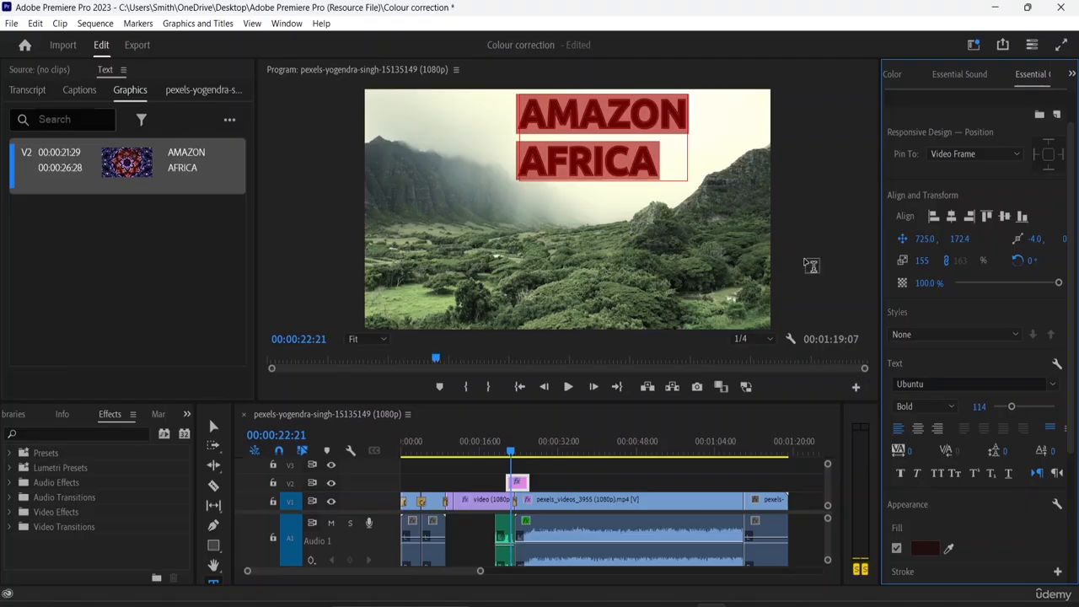
# - Append uppercase ABC directly after AFRICA in the title and replace it with lowercase abc
pyautogui.click(670, 162)
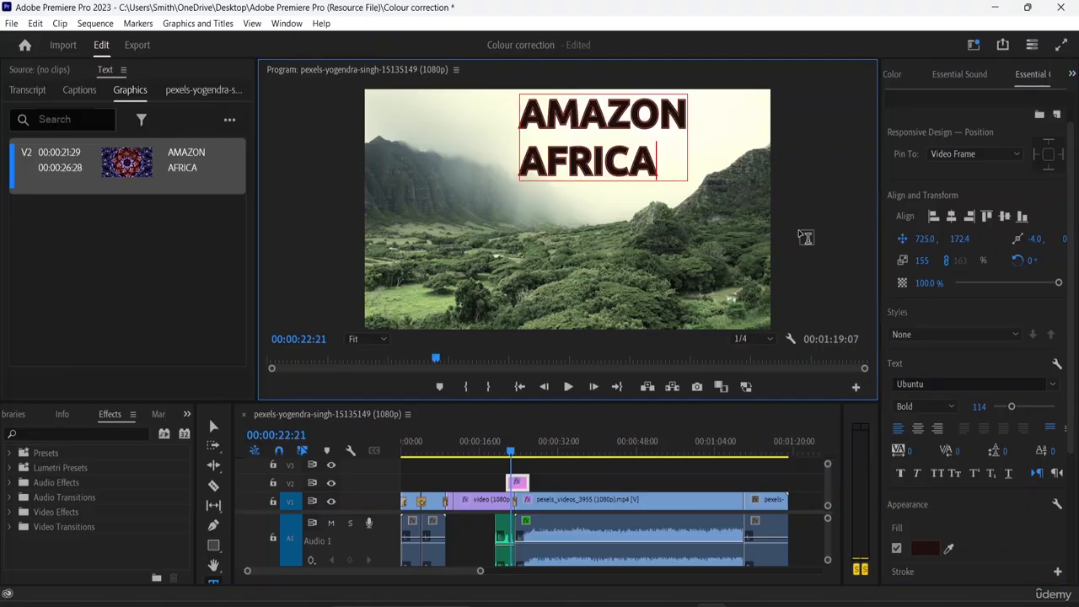
pyautogui.write('ABC')
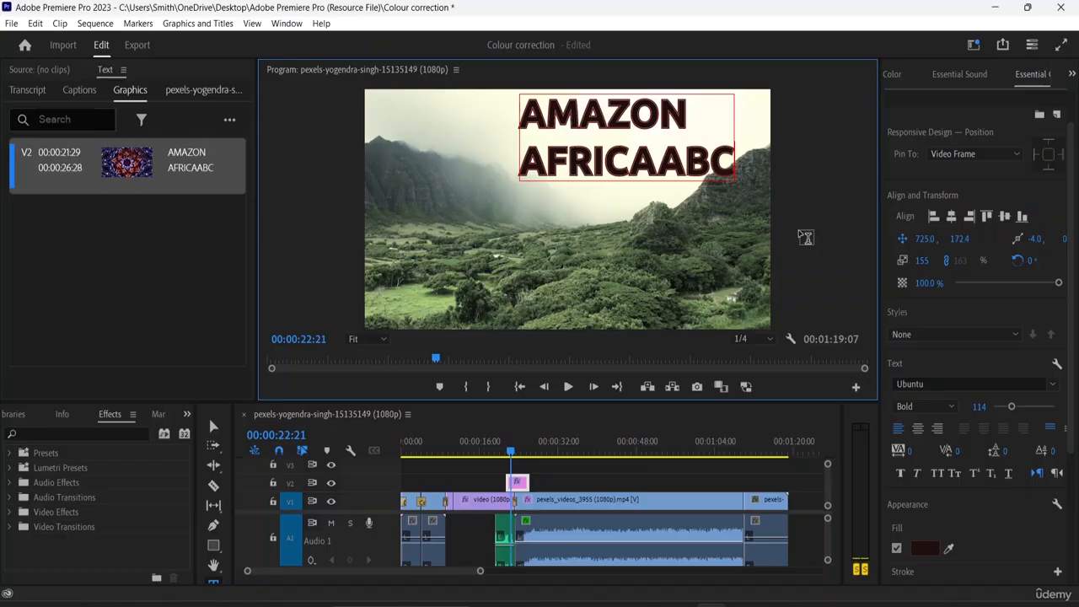
pyautogui.press('BackSpace')
pyautogui.press('BackSpace')
pyautogui.press('BackSpace')
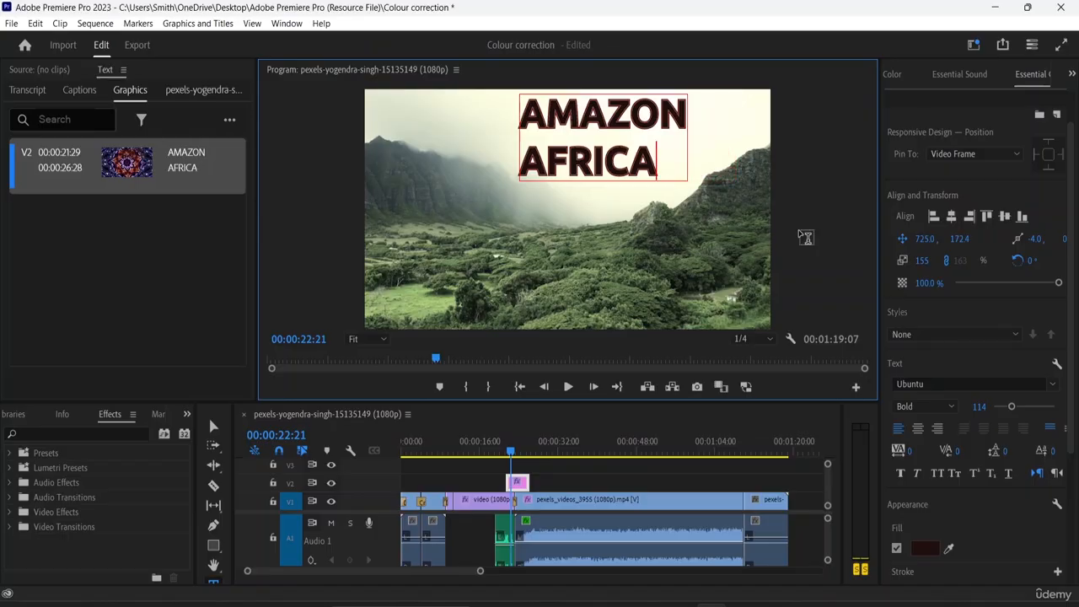
pyautogui.write('abc')
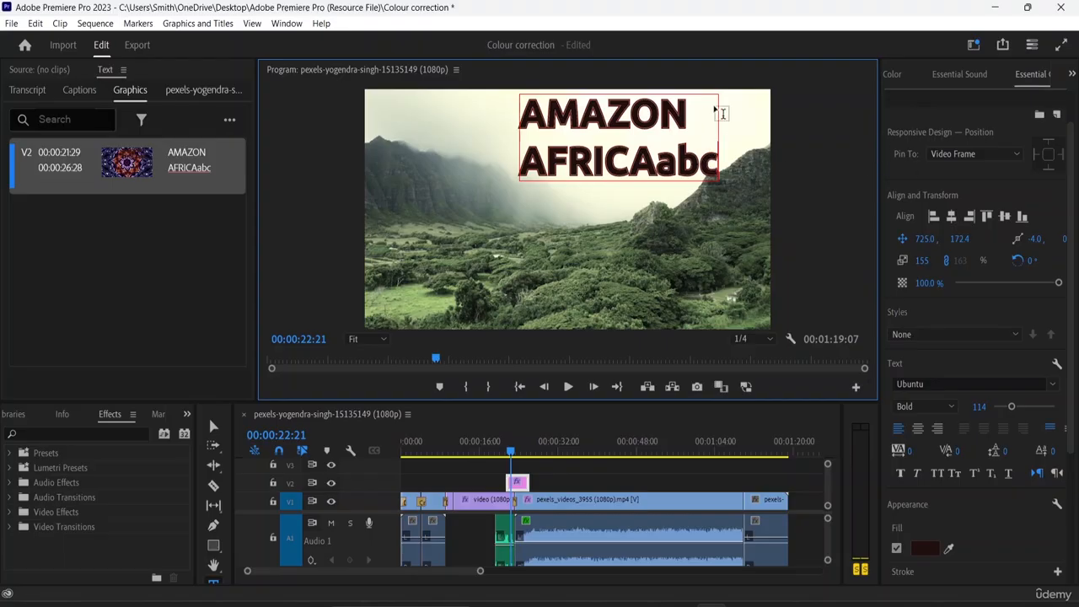
# - Try superscript and subscript on the letter b of abc in the title and remove the style again
pyautogui.doubleClick(719, 114)
pyautogui.click(707, 151)
pyautogui.doubleClick(707, 151)
pyautogui.scroll(-1, 968, 527)
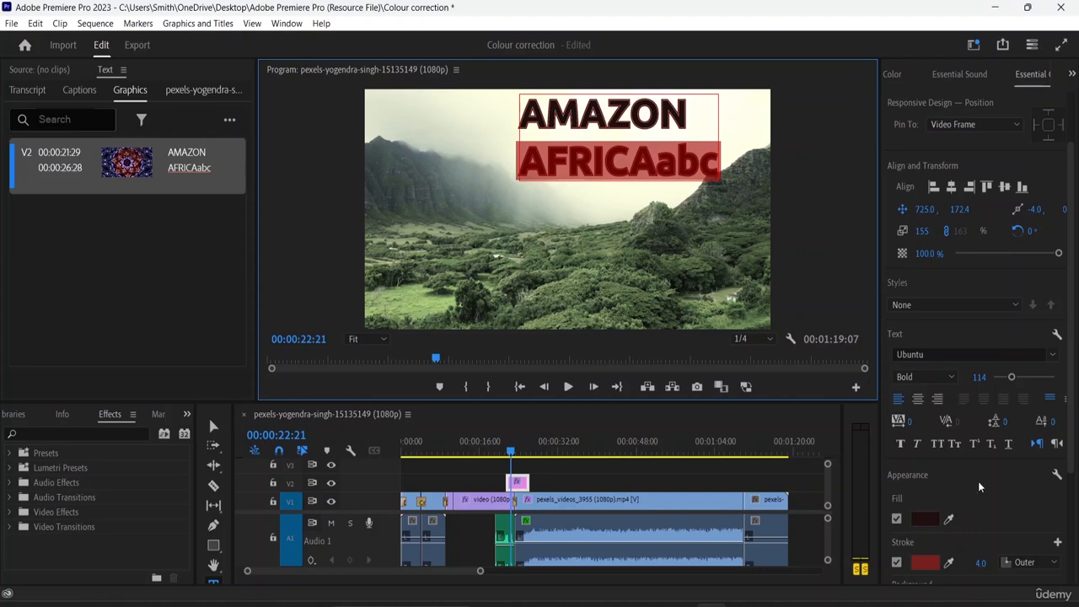
pyautogui.click(690, 166)
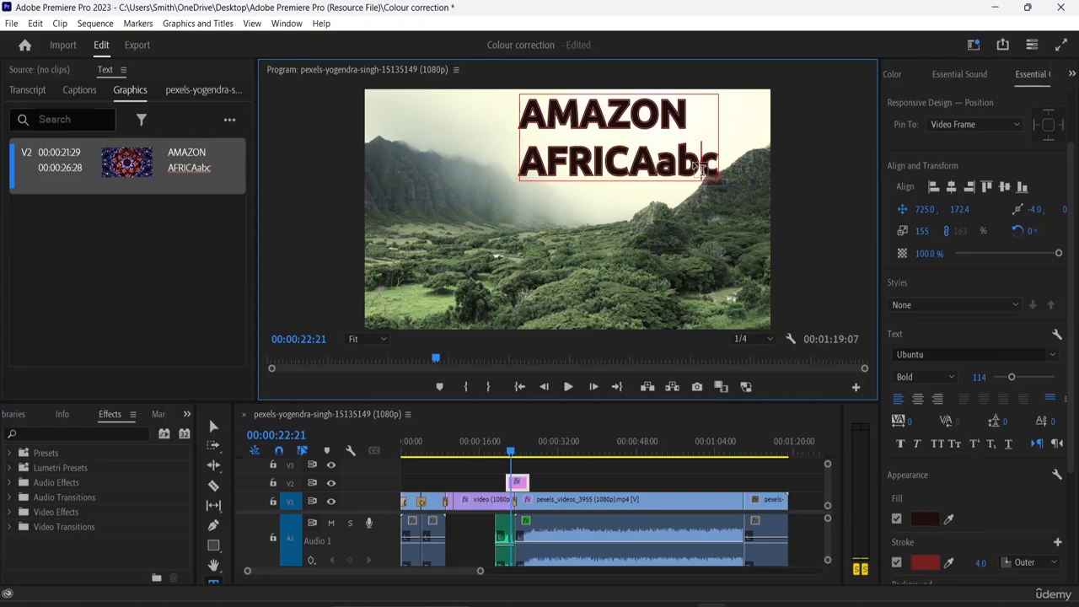
pyautogui.moveTo(690, 164); pyautogui.dragTo(686, 163)
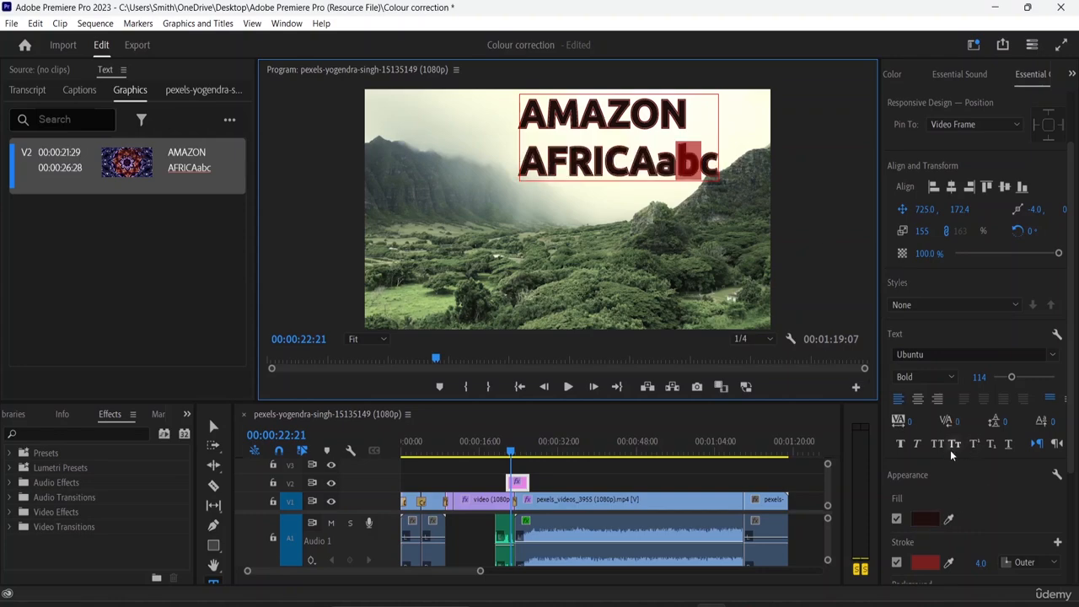
pyautogui.click(975, 447)
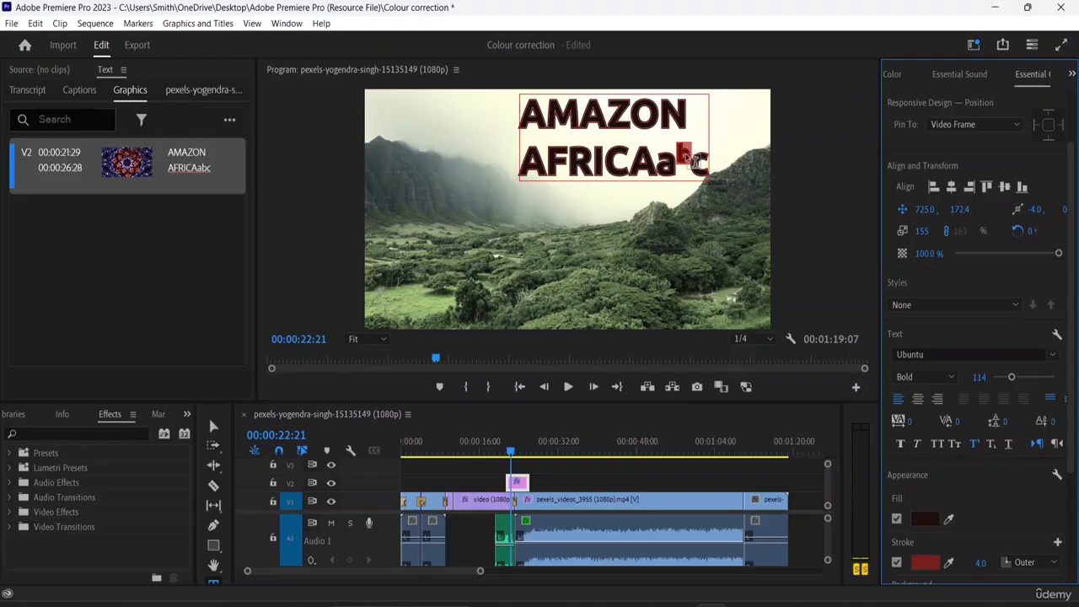
pyautogui.click(993, 449)
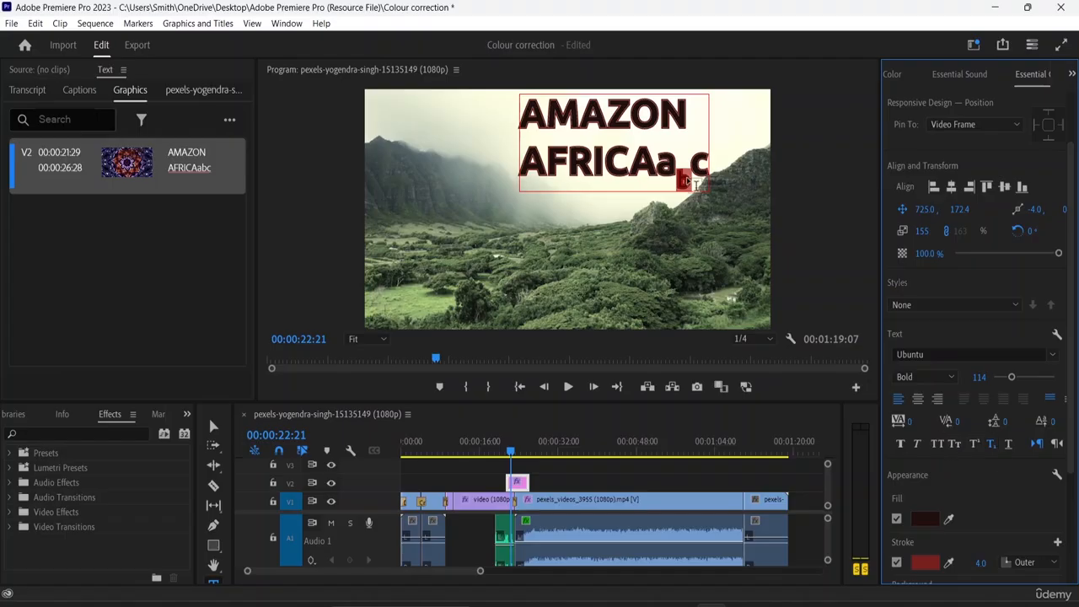
pyautogui.click(992, 443)
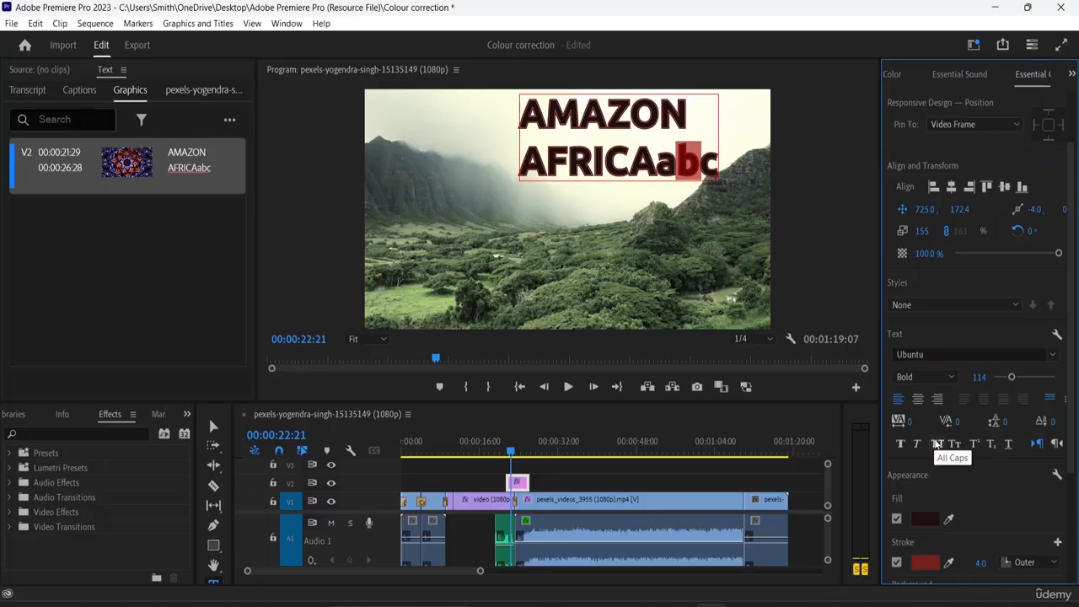
# - Try the All Caps and Small Caps character styles on the whole AFRICAabc line of the title
pyautogui.click(721, 125)
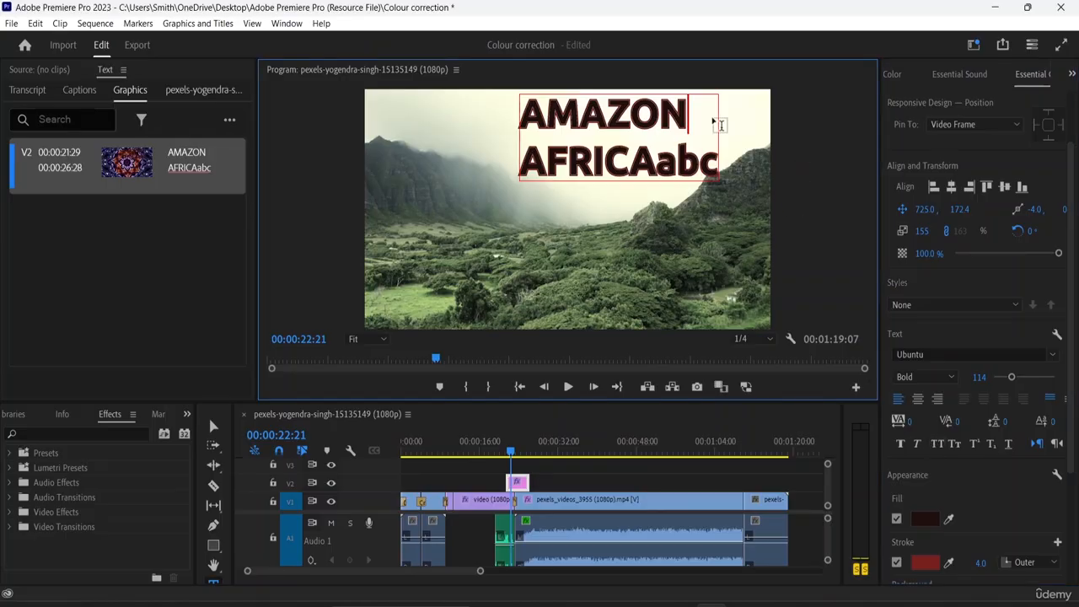
pyautogui.doubleClick(721, 125)
pyautogui.click(721, 172)
pyautogui.click(725, 166)
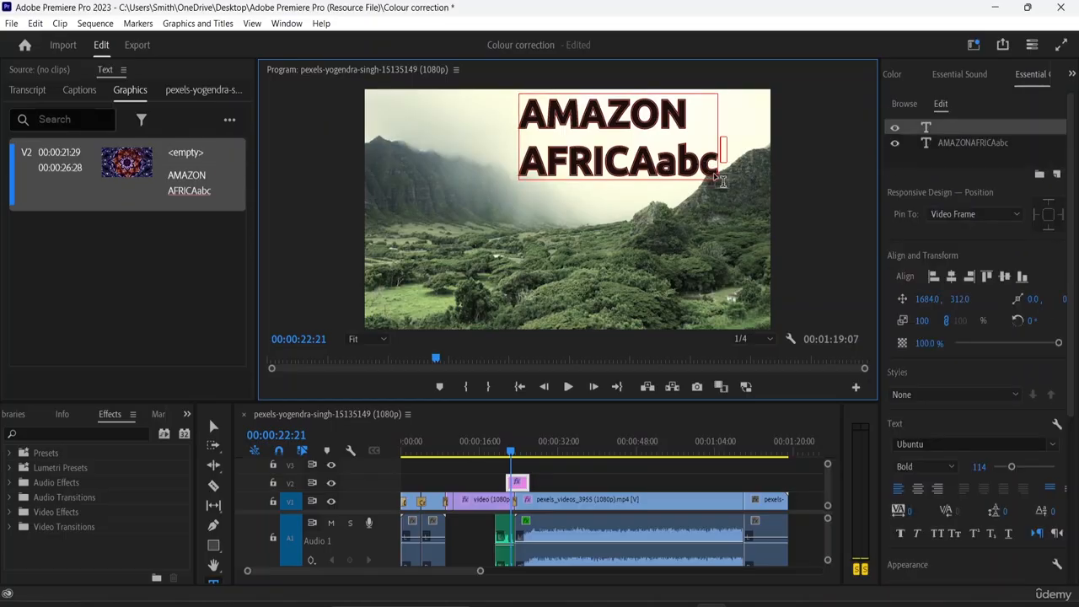
pyautogui.press('Escape')
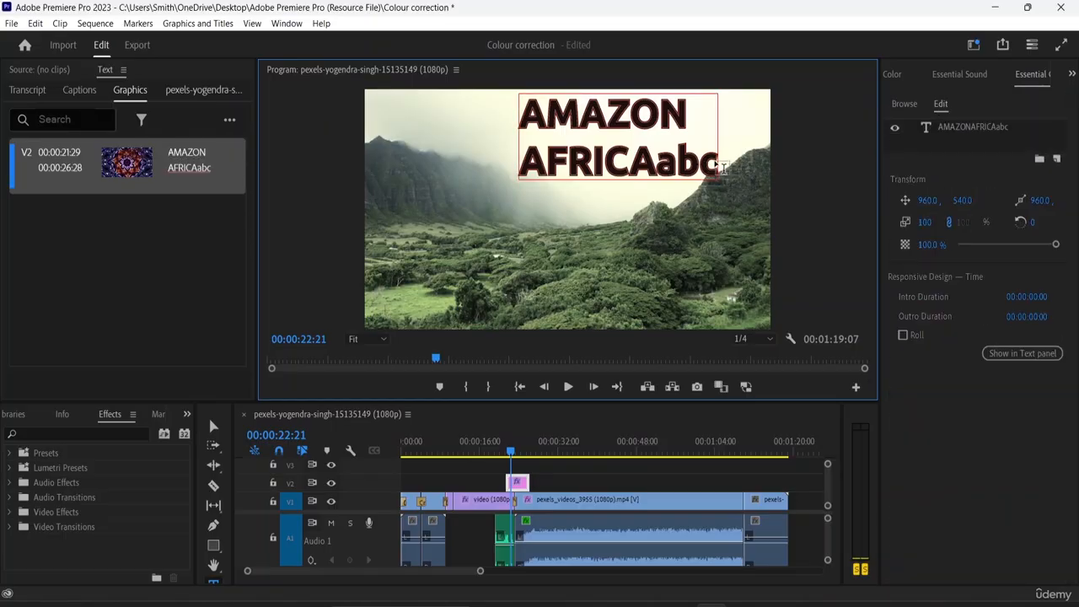
pyautogui.click(718, 166)
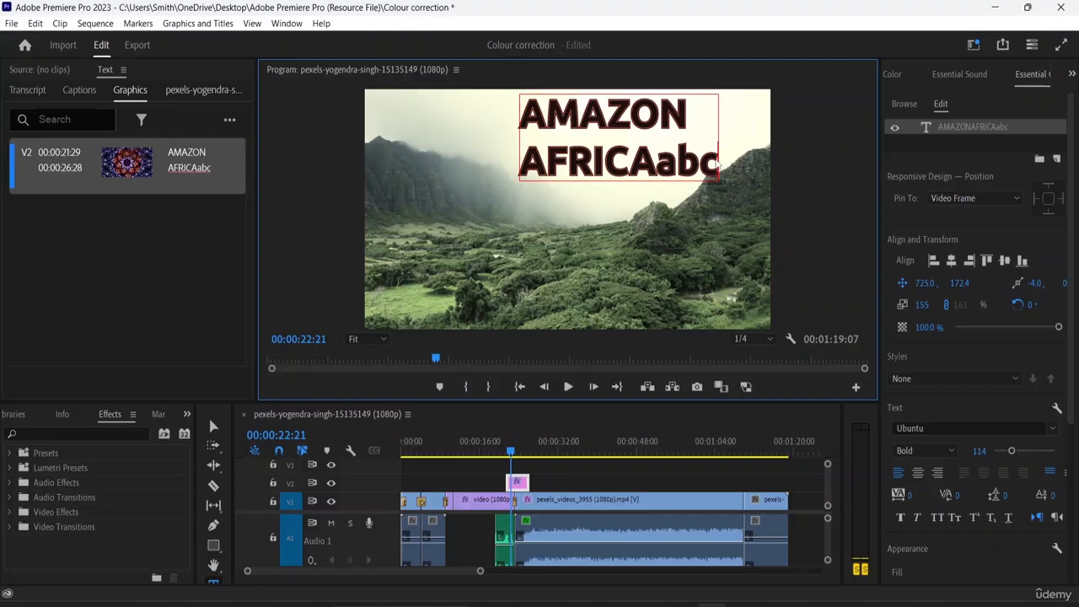
pyautogui.moveTo(718, 166); pyautogui.dragTo(512, 166)
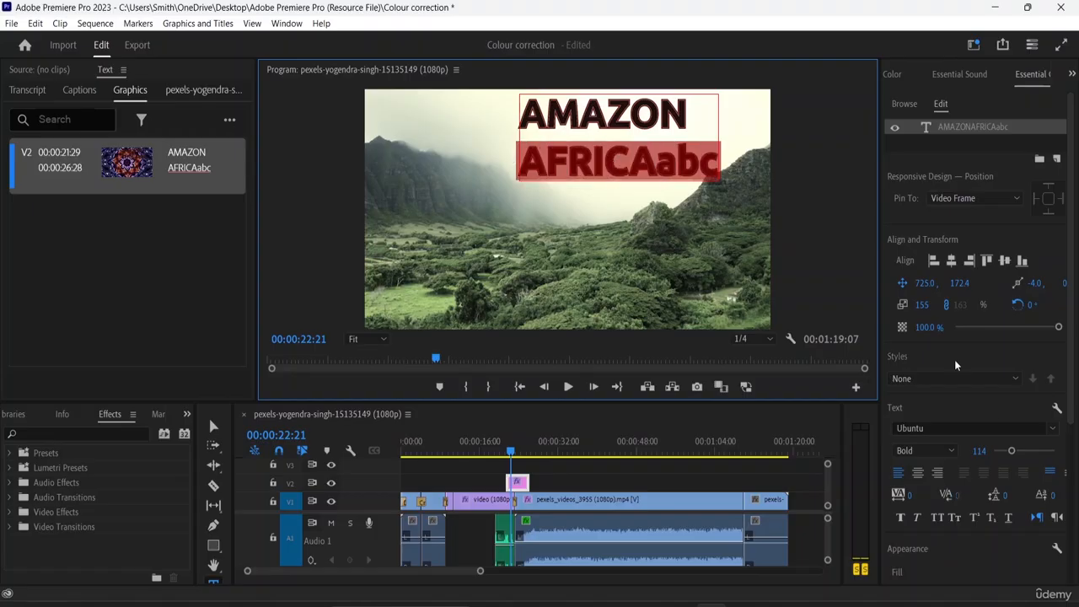
pyautogui.click(937, 517)
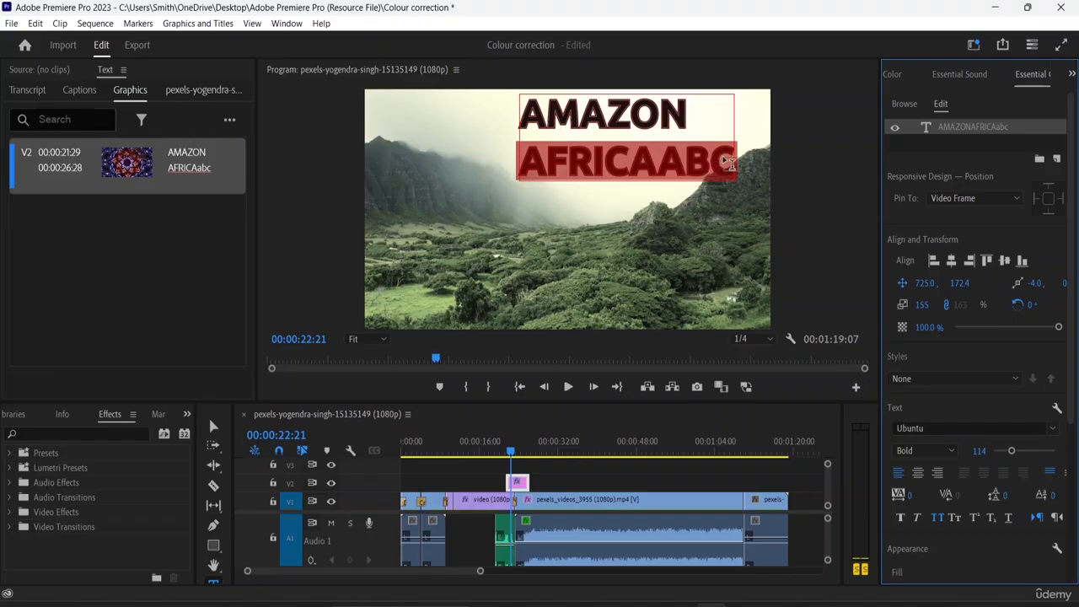
pyautogui.click(954, 517)
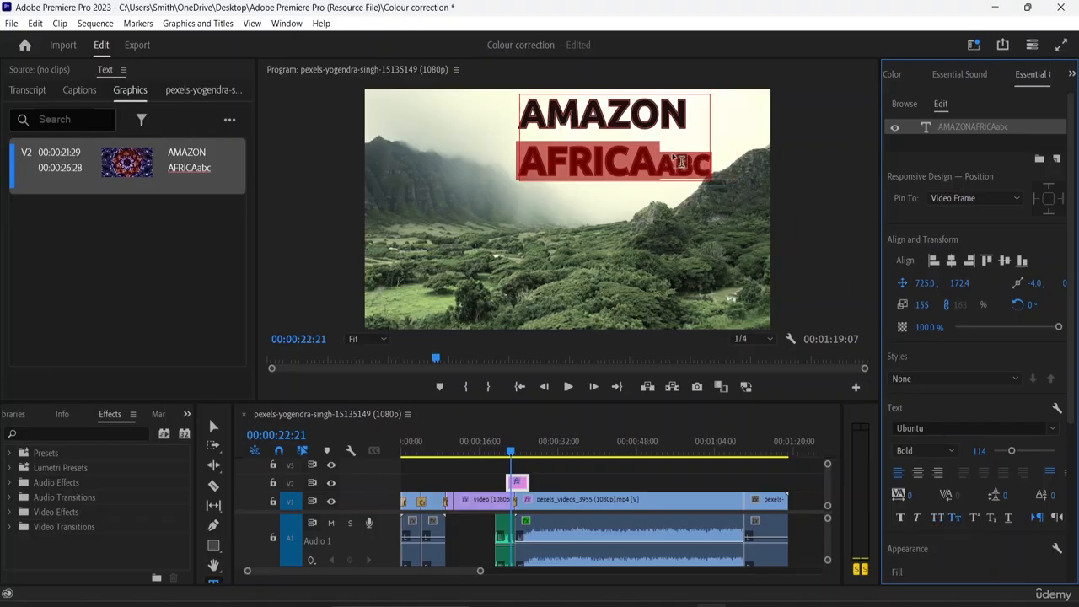
# - Try superscript and faux bold on the AFRICAabc line and clear all its character styles
pyautogui.click(973, 521)
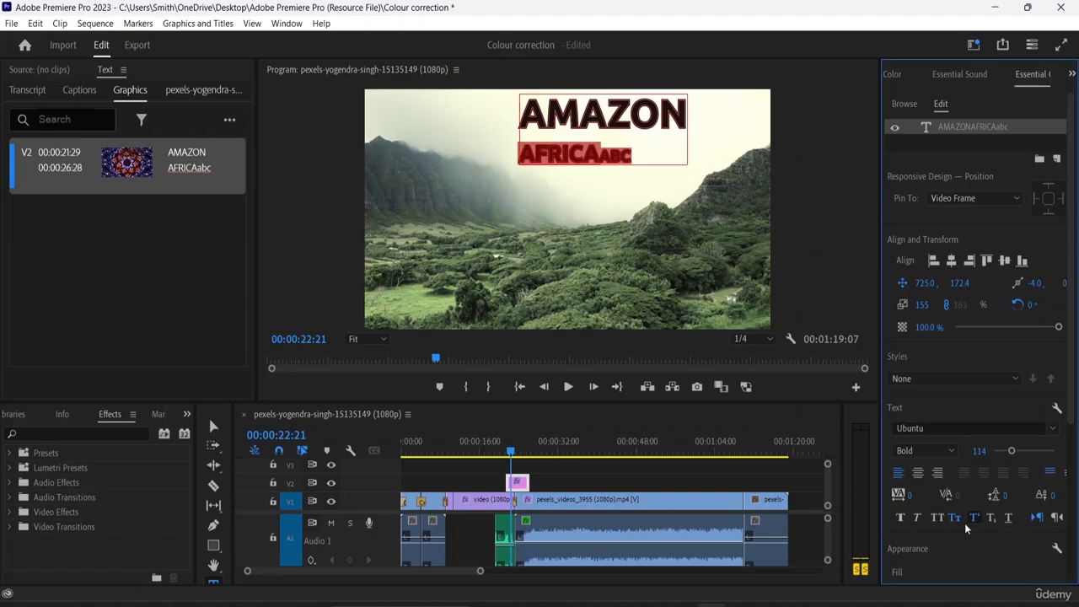
pyautogui.click(900, 518)
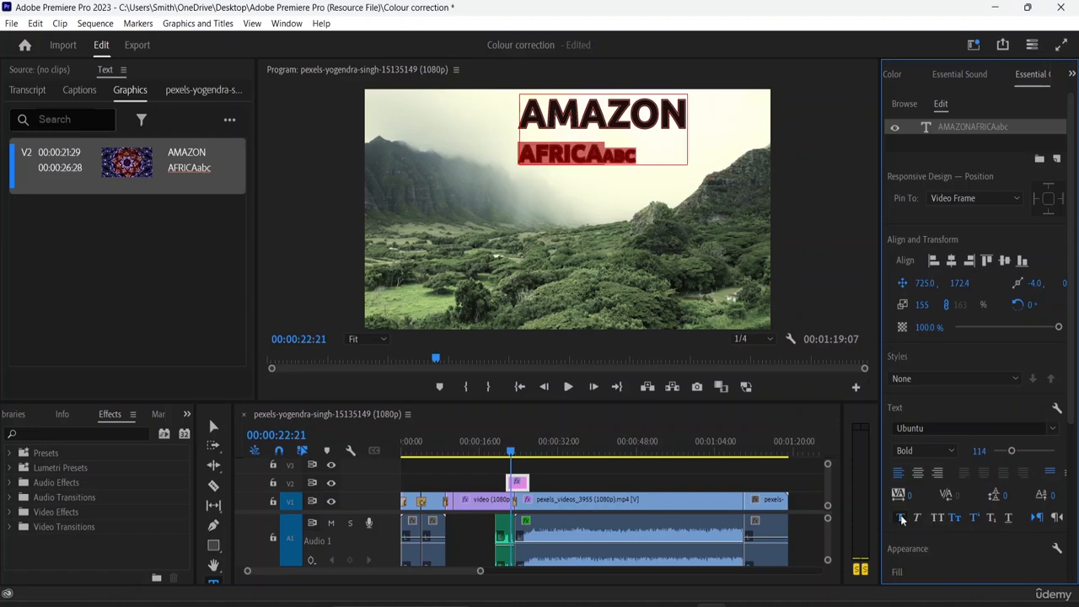
pyautogui.click(957, 519)
pyautogui.click(957, 520)
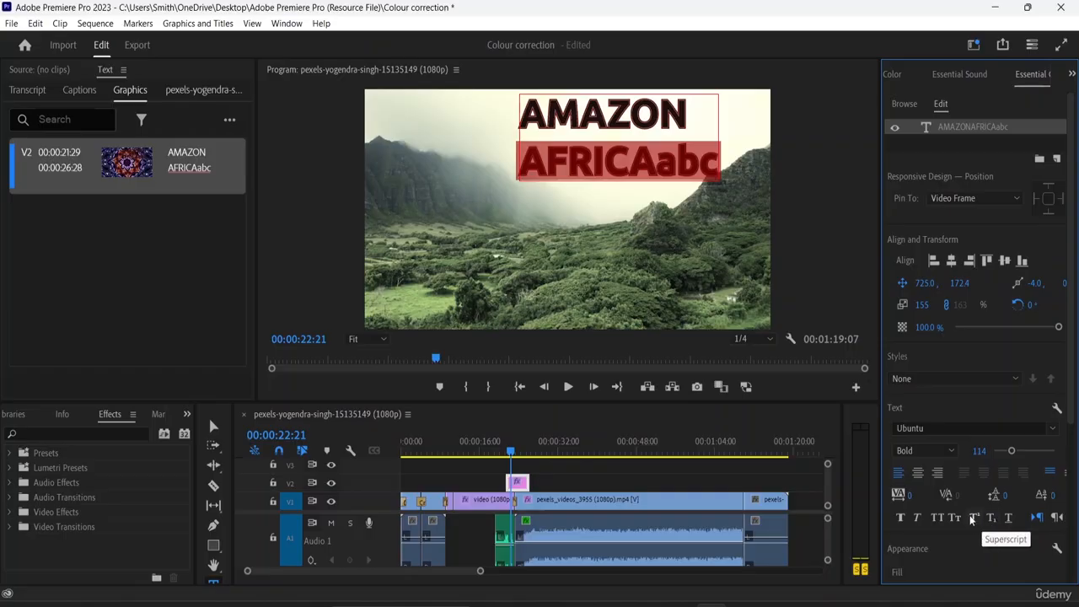
# - Switch the title's text direction to right-to-left and back to left-to-right
pyautogui.click(1058, 517)
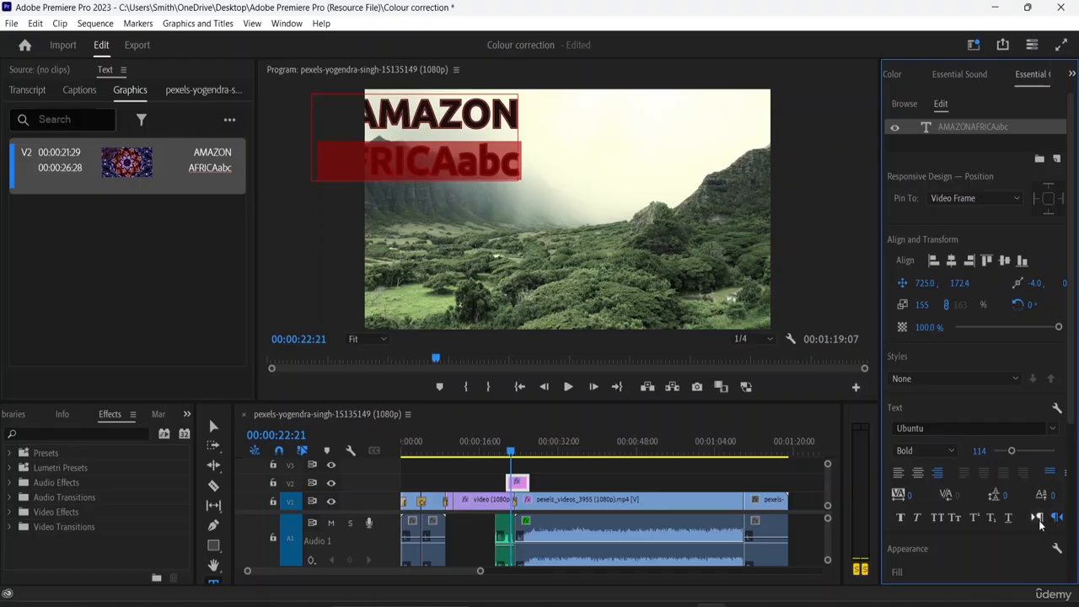
pyautogui.click(1037, 517)
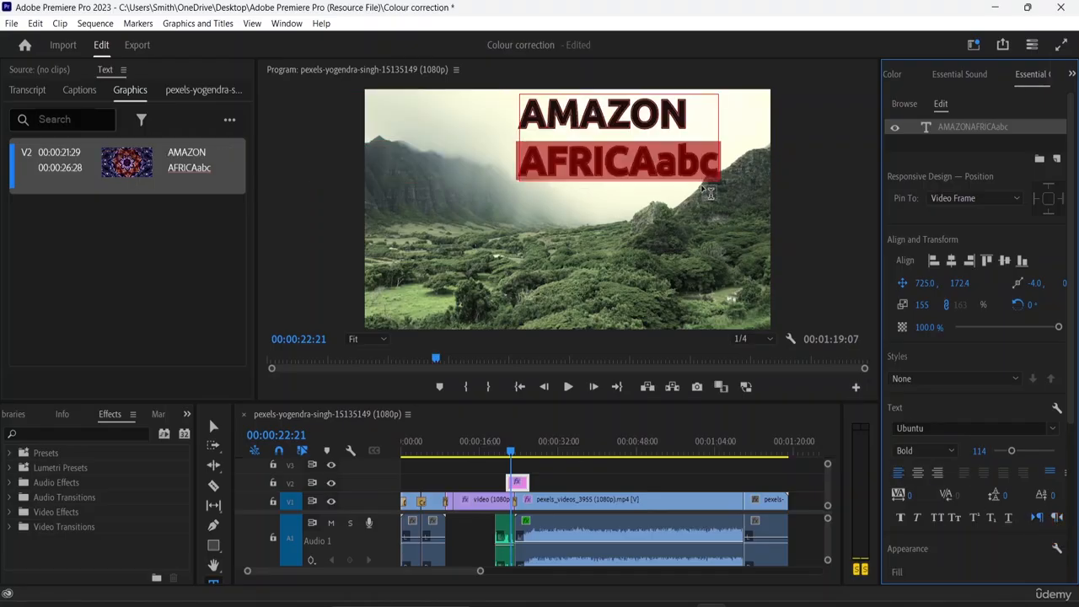
# - Delete the letters abc from the end of the title's second line
pyautogui.click(718, 169)
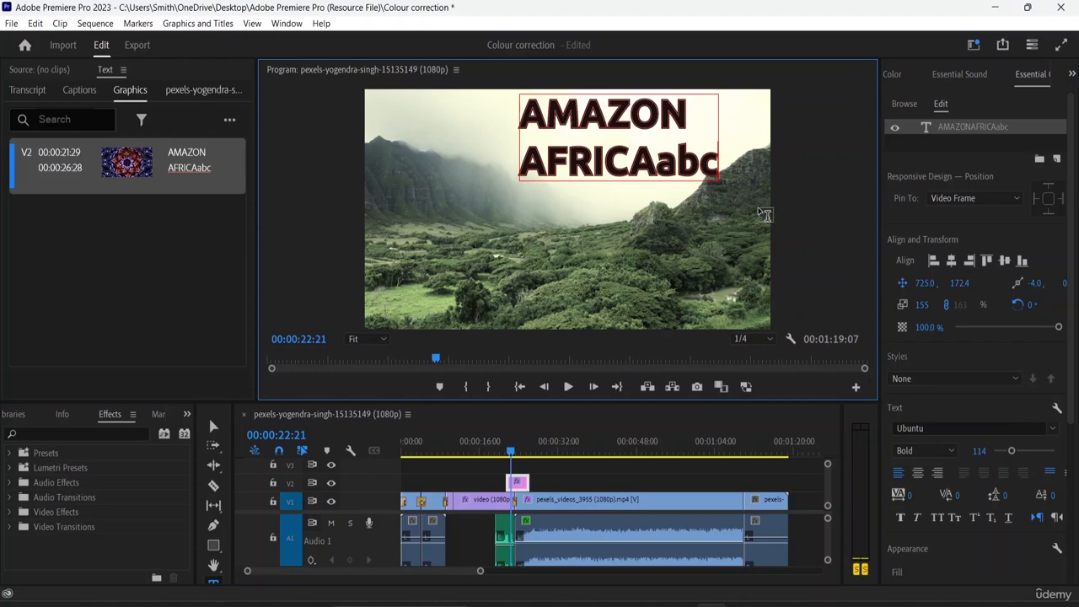
pyautogui.press('BackSpace')
pyautogui.press('BackSpace')
pyautogui.press('BackSpace')
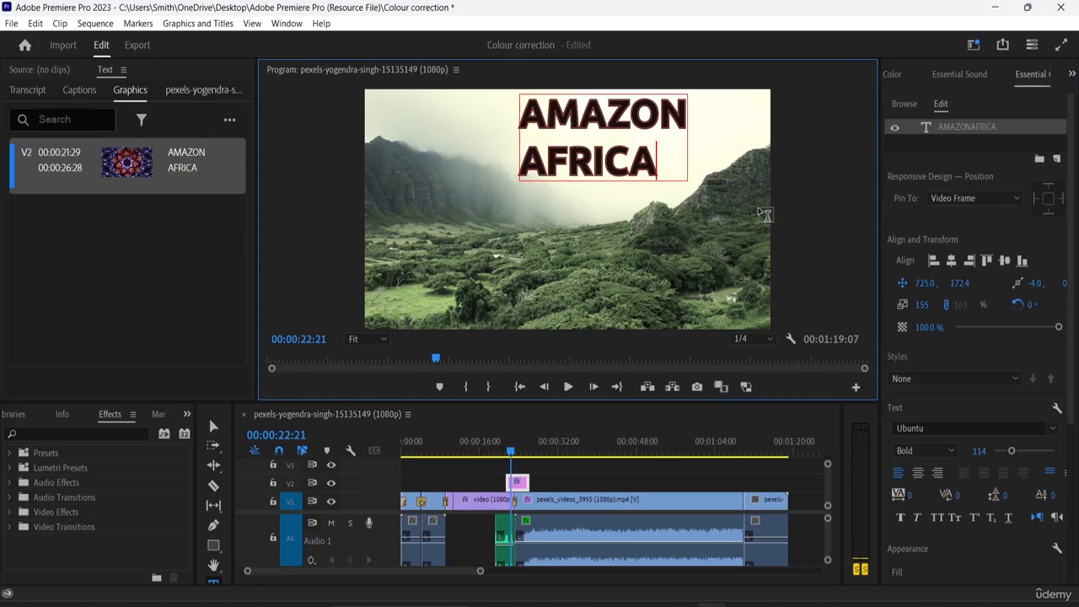
# - Centre-align both lines of the AMAZON AFRICA title text
pyautogui.moveTo(661, 163); pyautogui.dragTo(520, 106)
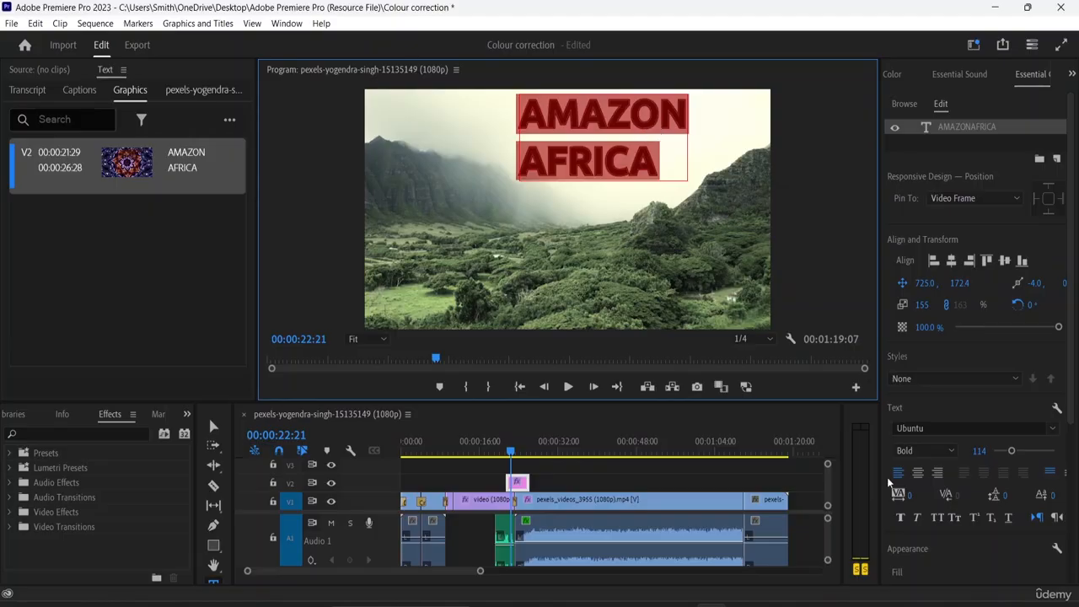
pyautogui.click(917, 473)
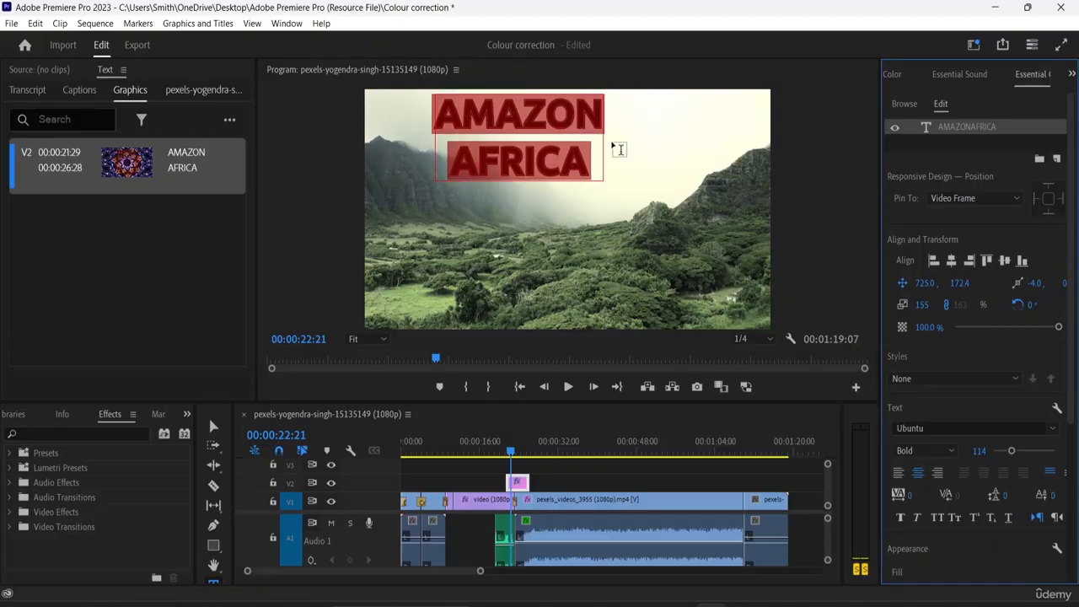
pyautogui.click(594, 148)
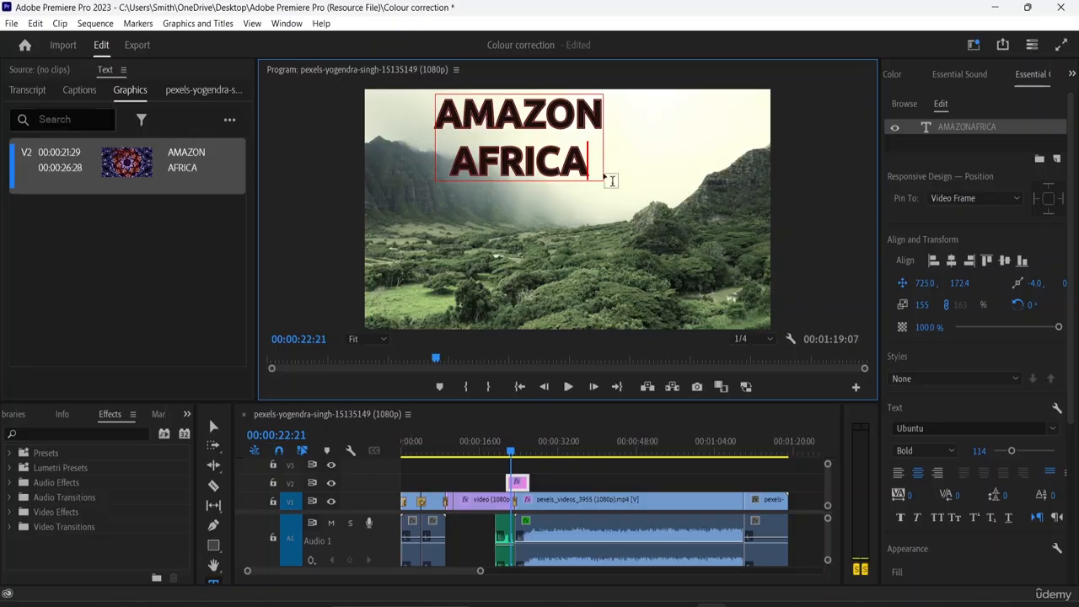
pyautogui.click(611, 180)
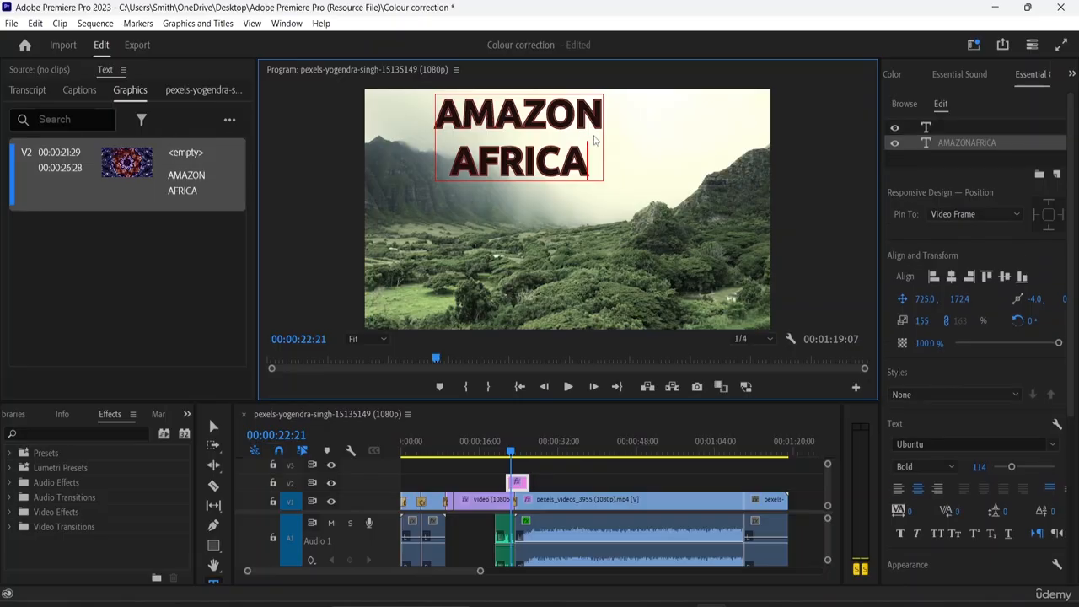
pyautogui.click(646, 137)
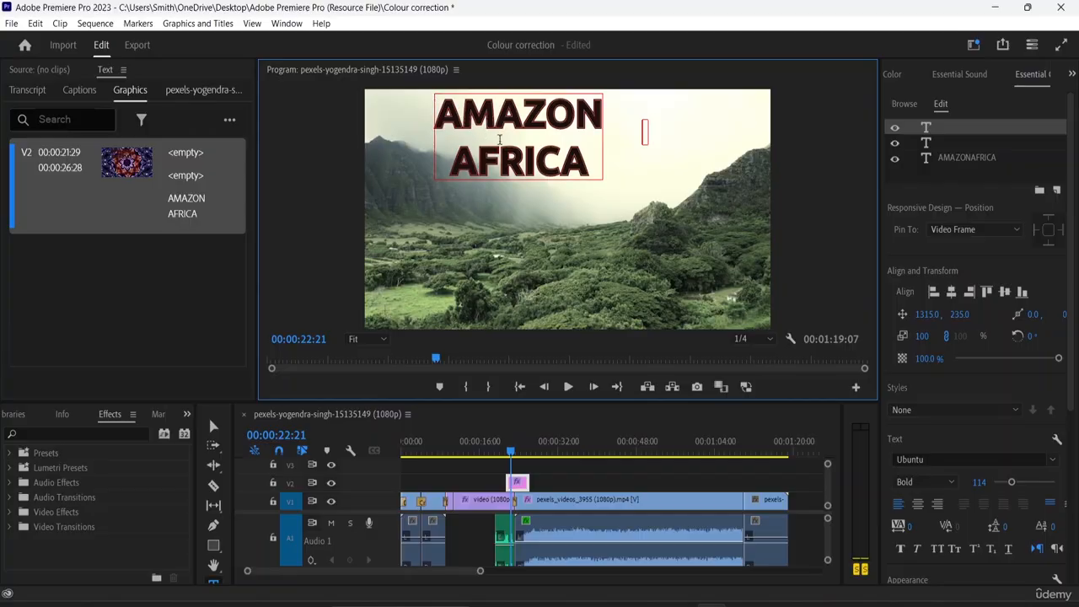
# - Delete the stray empty text layer beside the title using the Selection tool
pyautogui.click(217, 423)
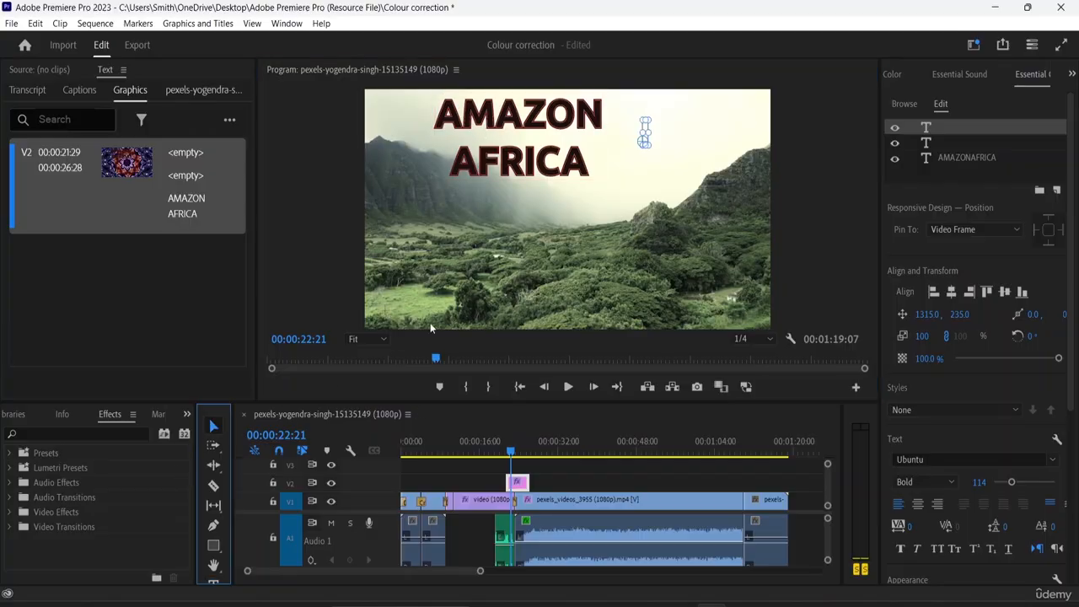
pyautogui.click(645, 131)
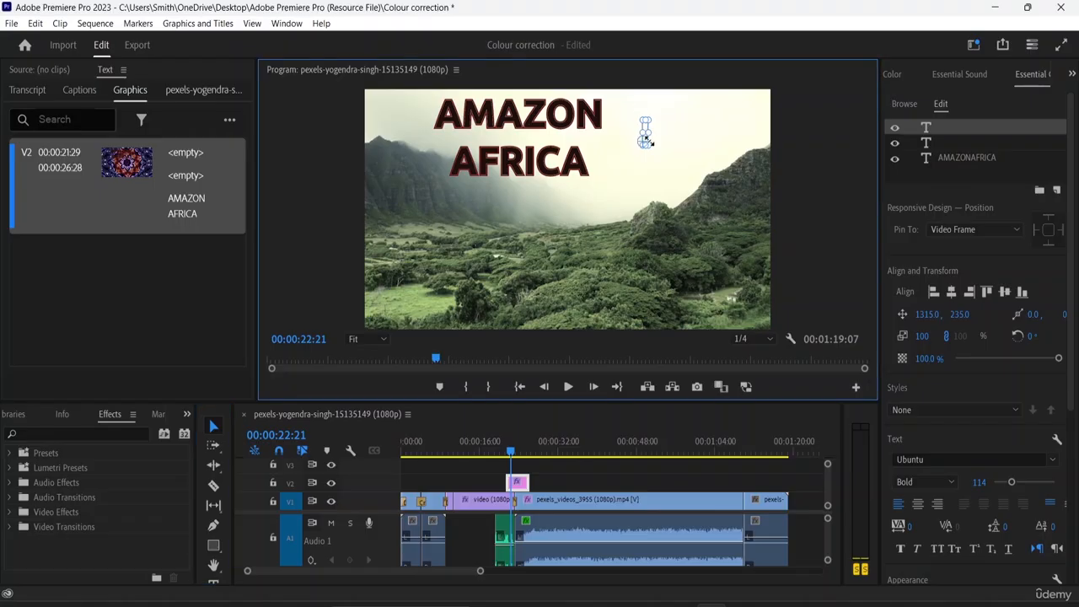
pyautogui.moveTo(649, 126); pyautogui.dragTo(650, 152)
pyautogui.press('Delete')
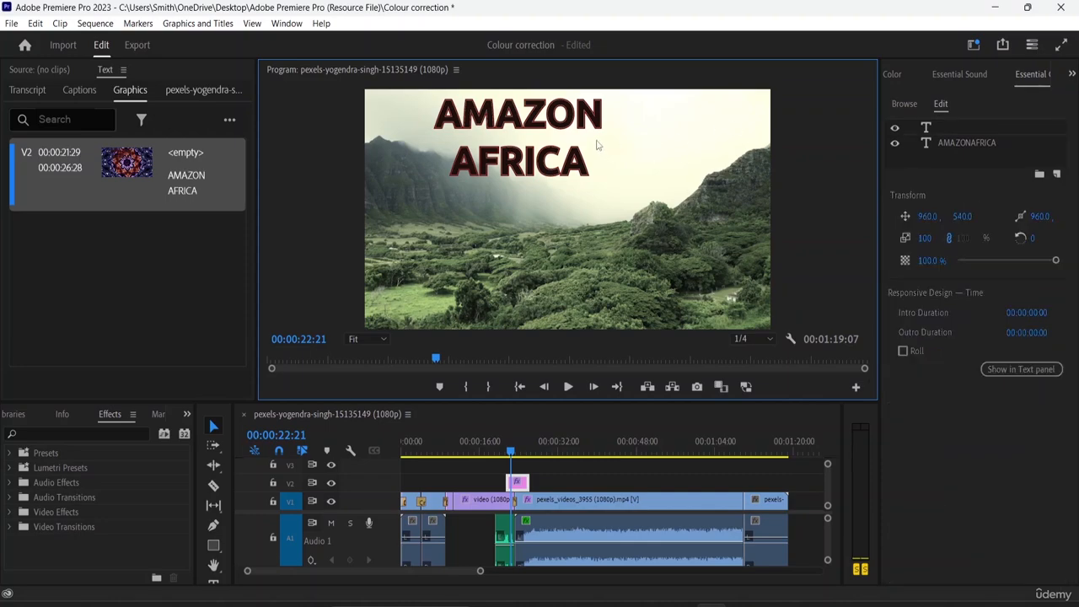
# - Move the AMAZON AFRICA title to the upper centre of the frame, at about 963.9, 175.4
pyautogui.click(576, 142)
pyautogui.moveTo(577, 142); pyautogui.dragTo(627, 141)
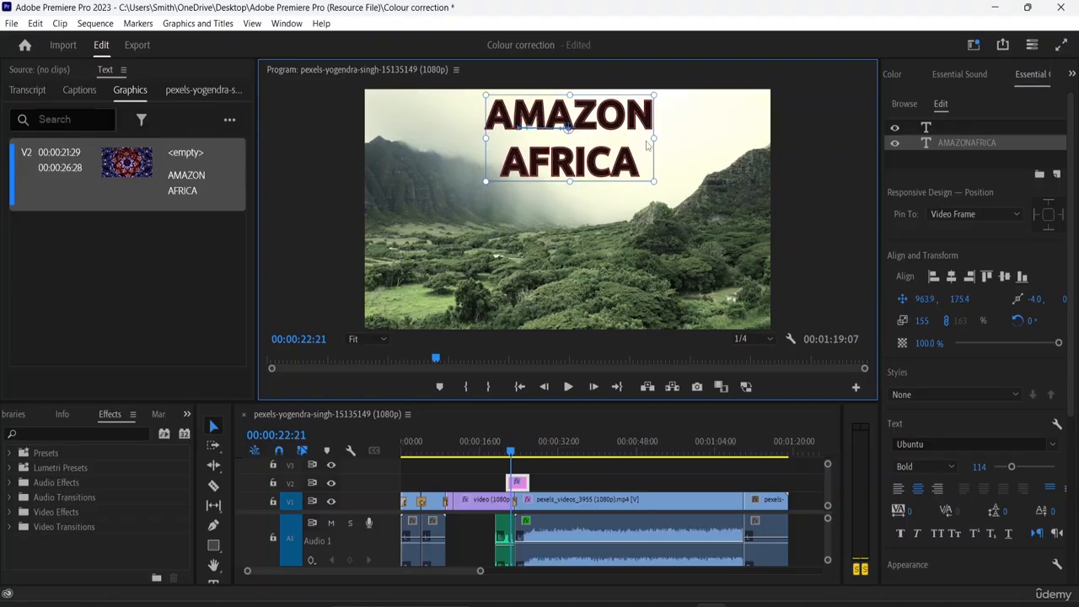
# - Enable a background behind the title, colour it near-black and set its opacity to 97%
pyautogui.scroll(-5, 967, 500)
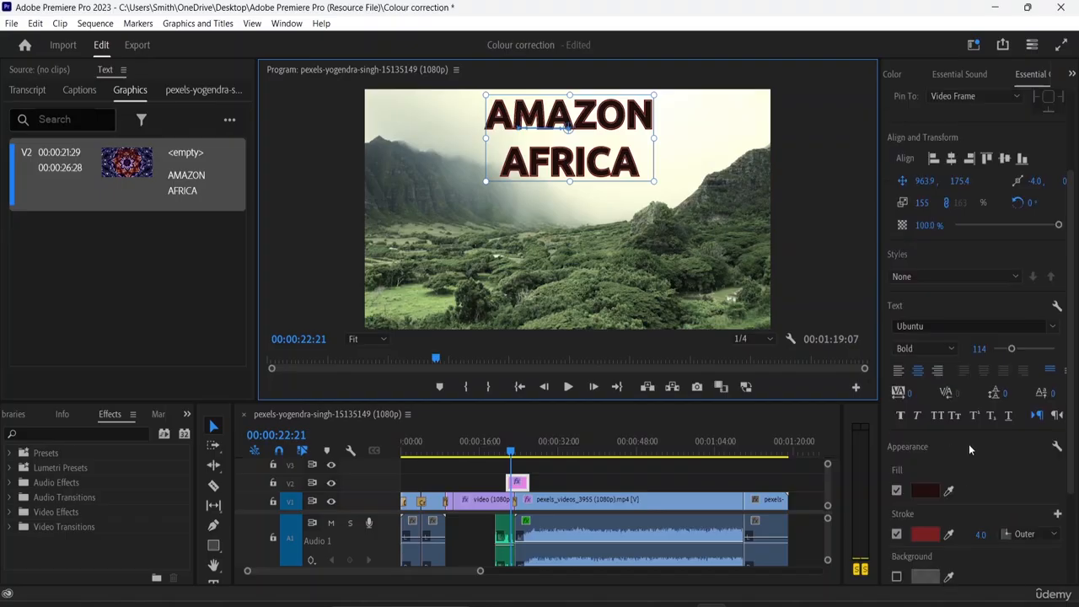
pyautogui.click(929, 461)
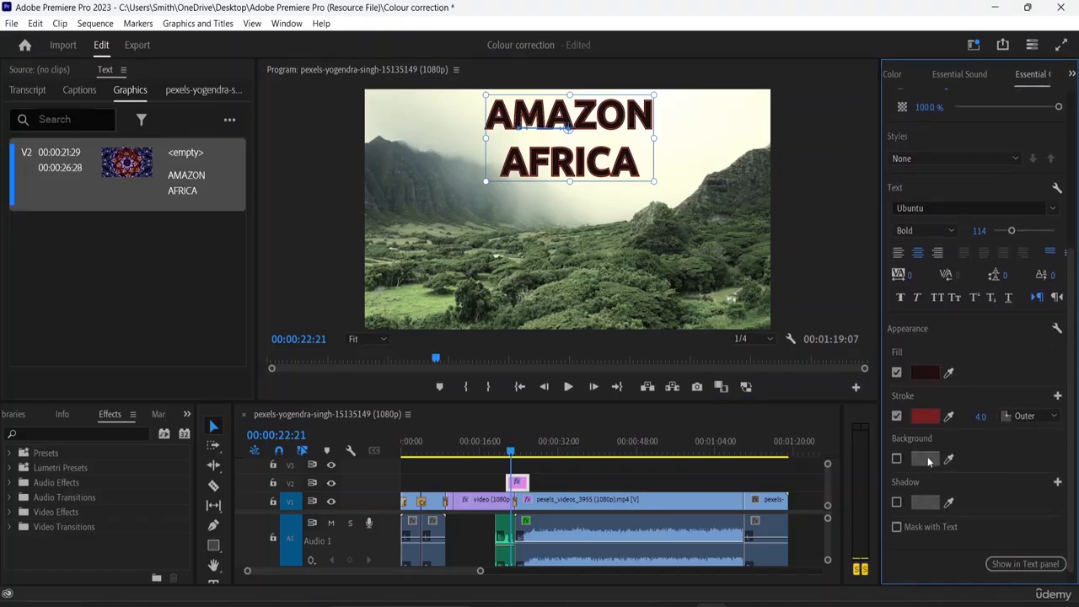
pyautogui.click(897, 457)
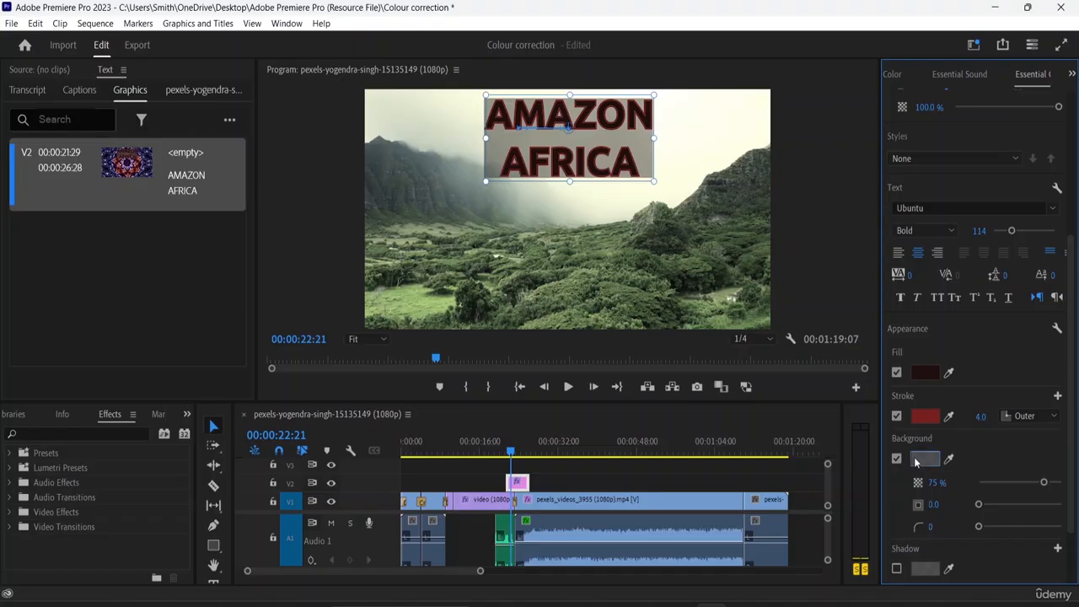
pyautogui.click(925, 459)
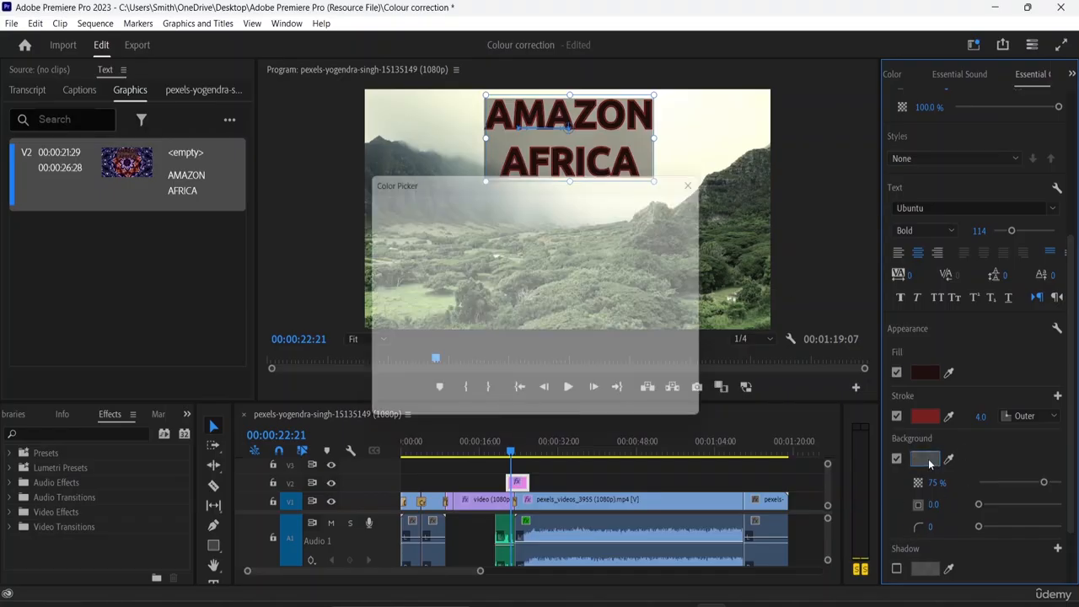
pyautogui.moveTo(373, 258); pyautogui.dragTo(369, 219)
pyautogui.click(679, 204)
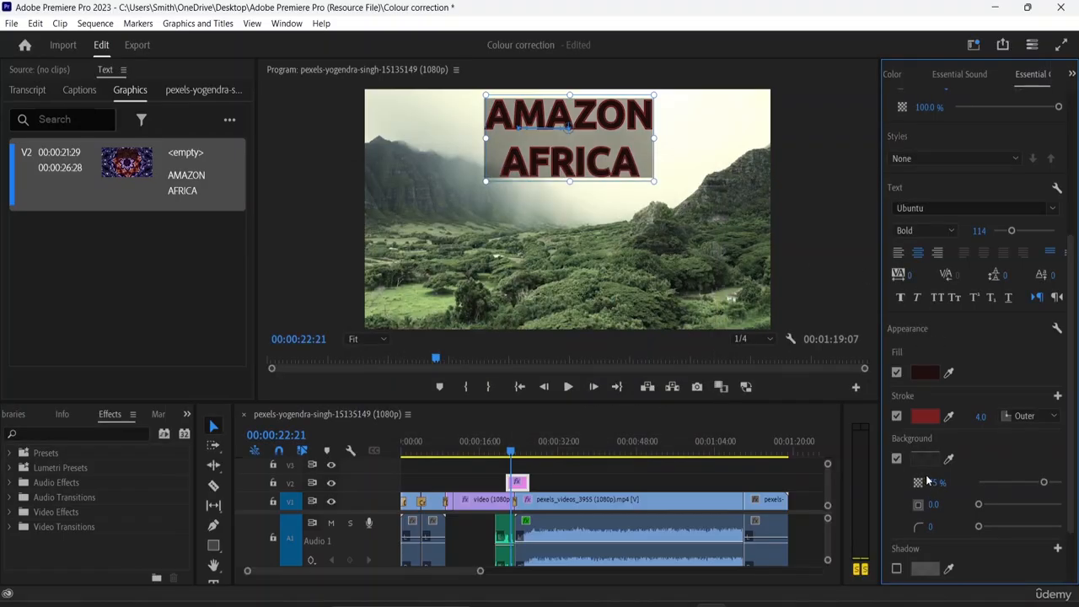
pyautogui.moveTo(1044, 483); pyautogui.dragTo(1060, 483)
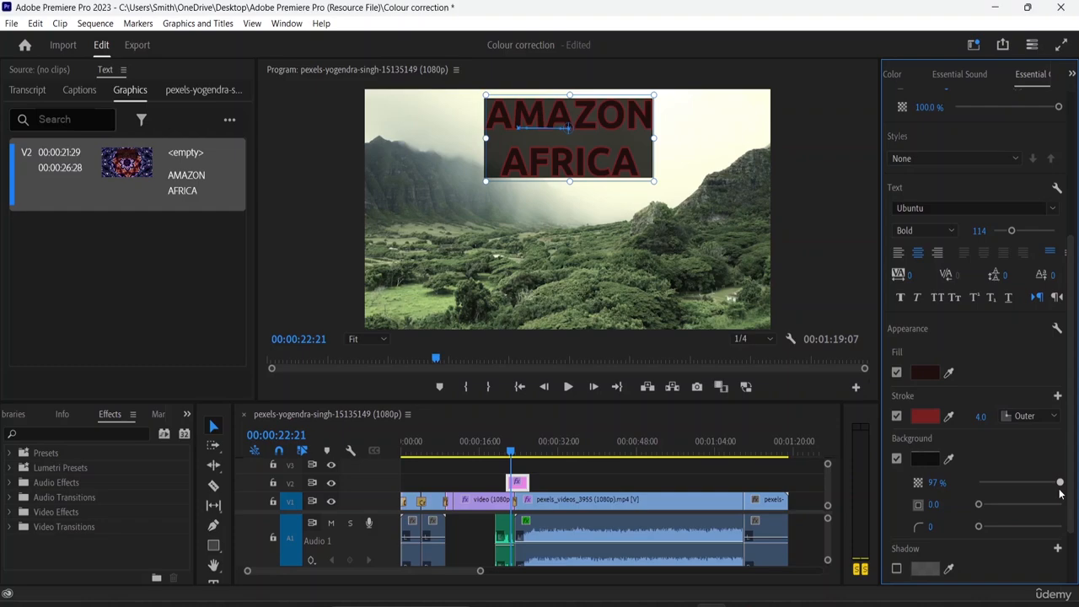
# - Set the title background's opacity to 88%, its size to 47.9 and its corner radius to 45
pyautogui.moveTo(979, 504); pyautogui.dragTo(1009, 509)
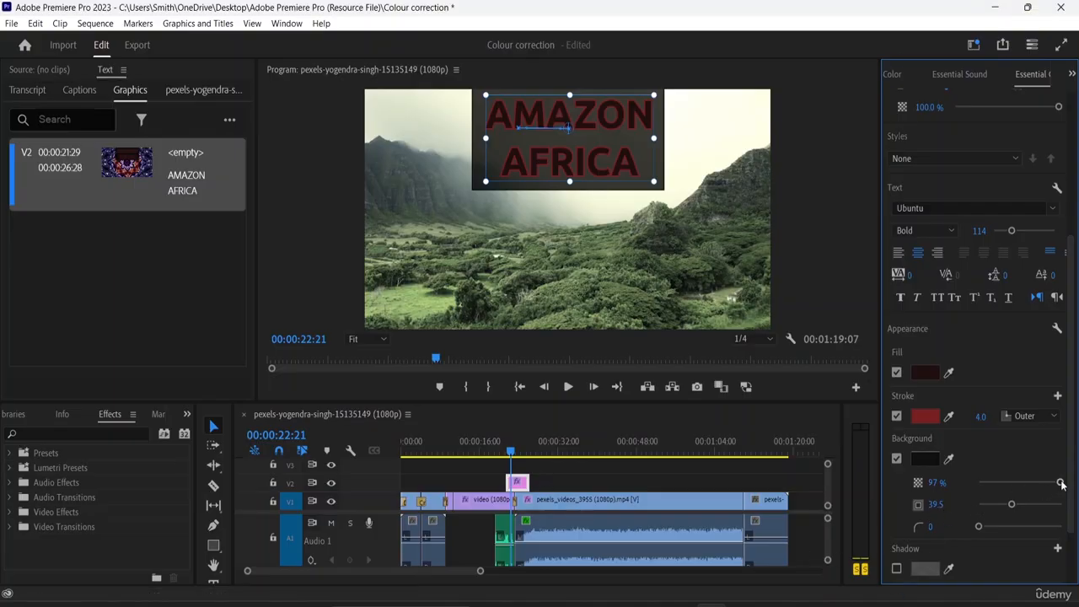
pyautogui.moveTo(1059, 483); pyautogui.dragTo(1052, 483)
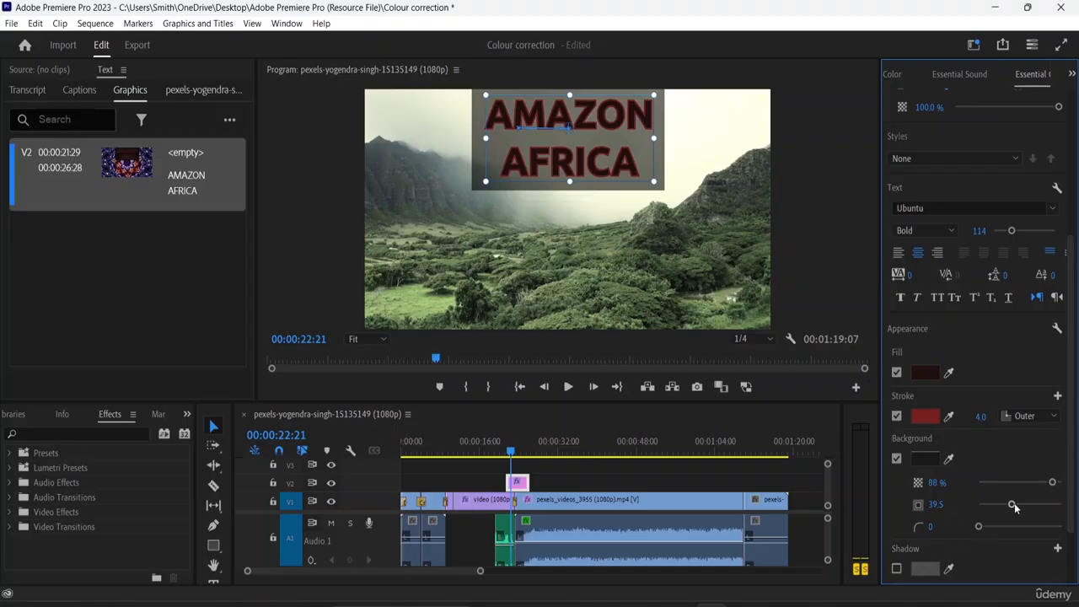
pyautogui.moveTo(1012, 504)
pyautogui.mouseDown()
pyautogui.moveTo(999, 504)
pyautogui.moveTo(1017, 506)
pyautogui.mouseUp()
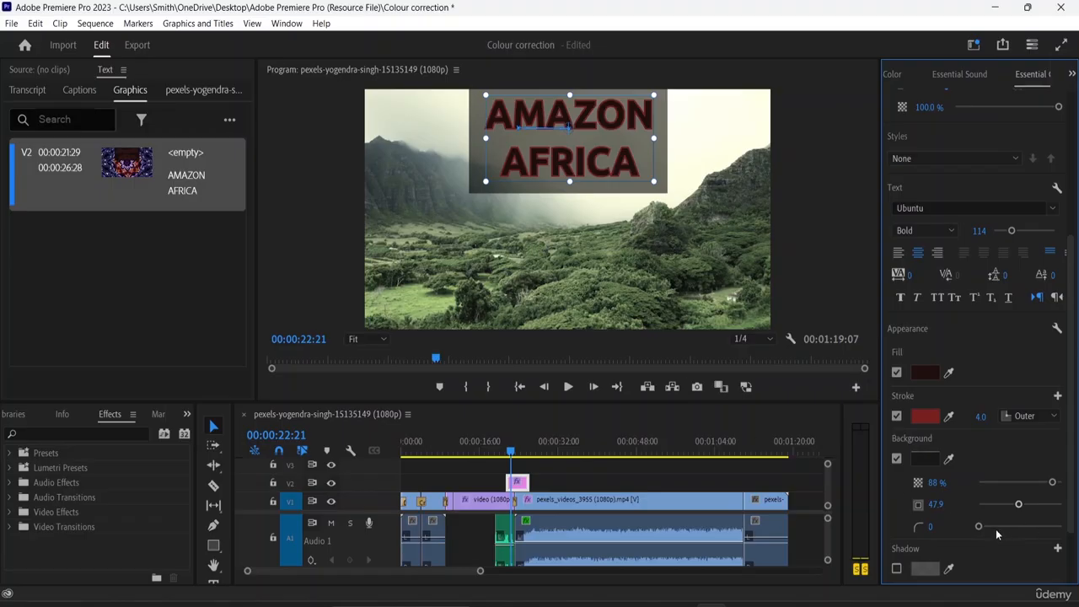
pyautogui.moveTo(986, 531); pyautogui.dragTo(1017, 537)
# - Nudge the title to about 983.9, 165.4 and extend its graphic clip on V2 to span 00:00:10:50 to 00:00:33:11
pyautogui.moveTo(594, 133); pyautogui.dragTo(598, 132)
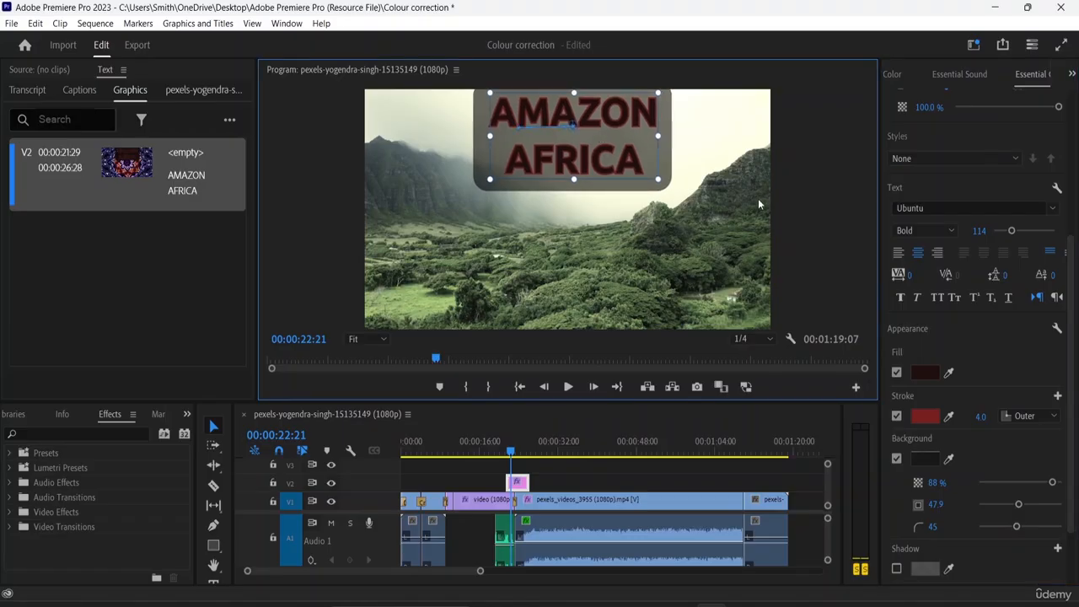
pyautogui.scroll(-3, 982, 501)
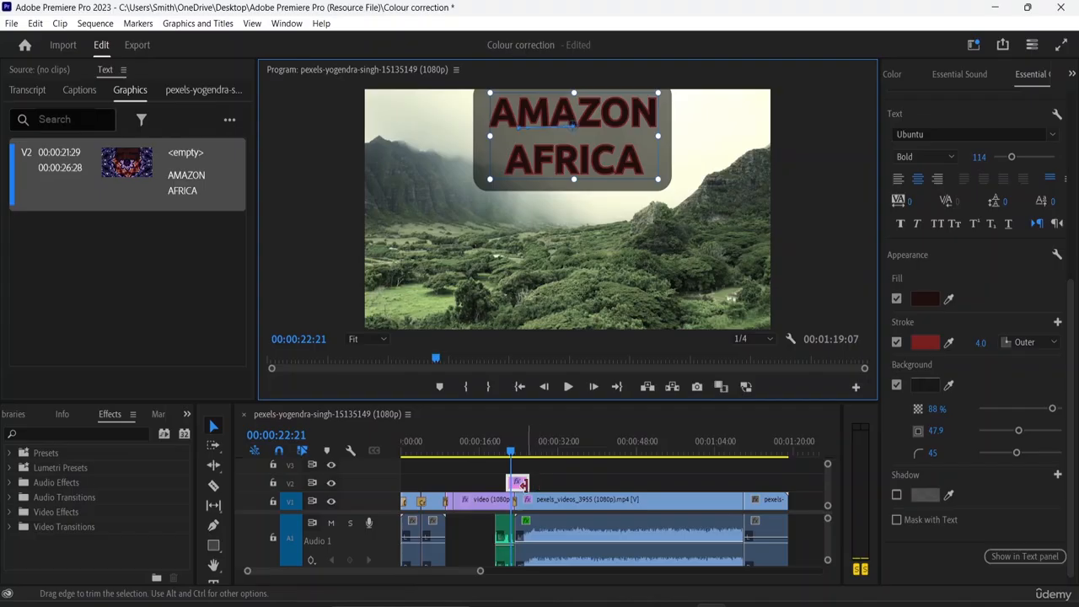
pyautogui.moveTo(519, 482)
pyautogui.mouseDown()
pyautogui.moveTo(450, 482)
pyautogui.moveTo(571, 487)
pyautogui.moveTo(531, 486)
pyautogui.mouseUp()
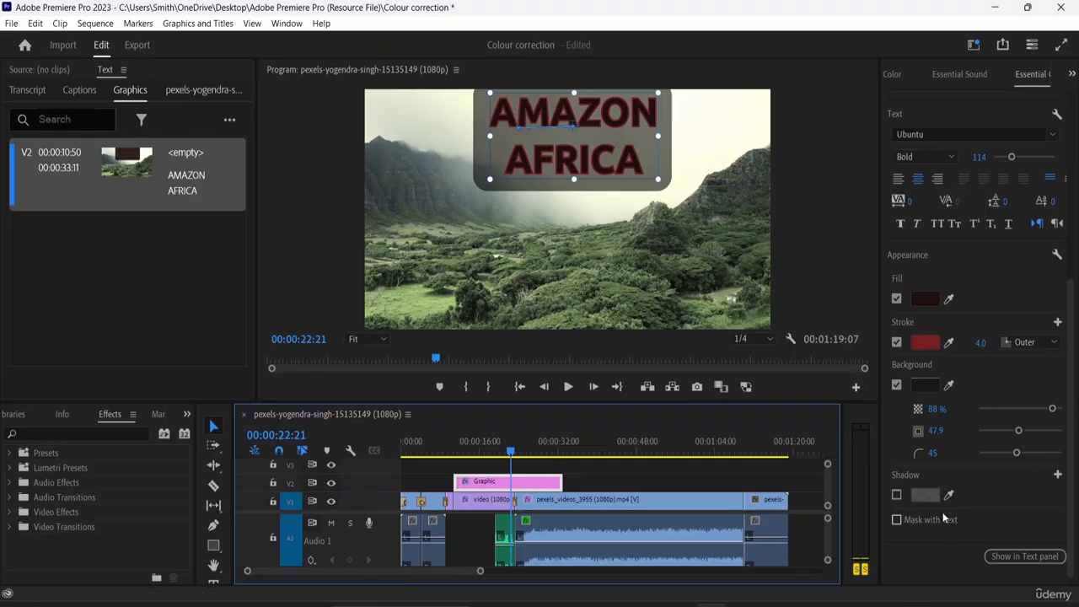
# - Enable a shadow on the AMAZON AFRICA title and colour it pale pink, BEA3A3
pyautogui.click(897, 495)
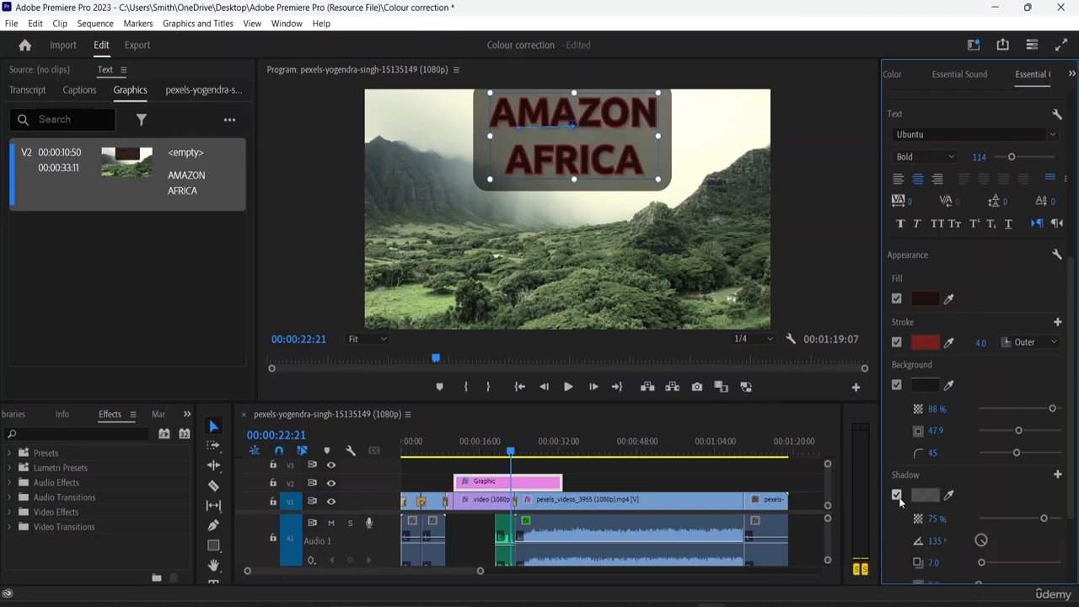
pyautogui.scroll(-1, 953, 506)
pyautogui.scroll(-1, 953, 505)
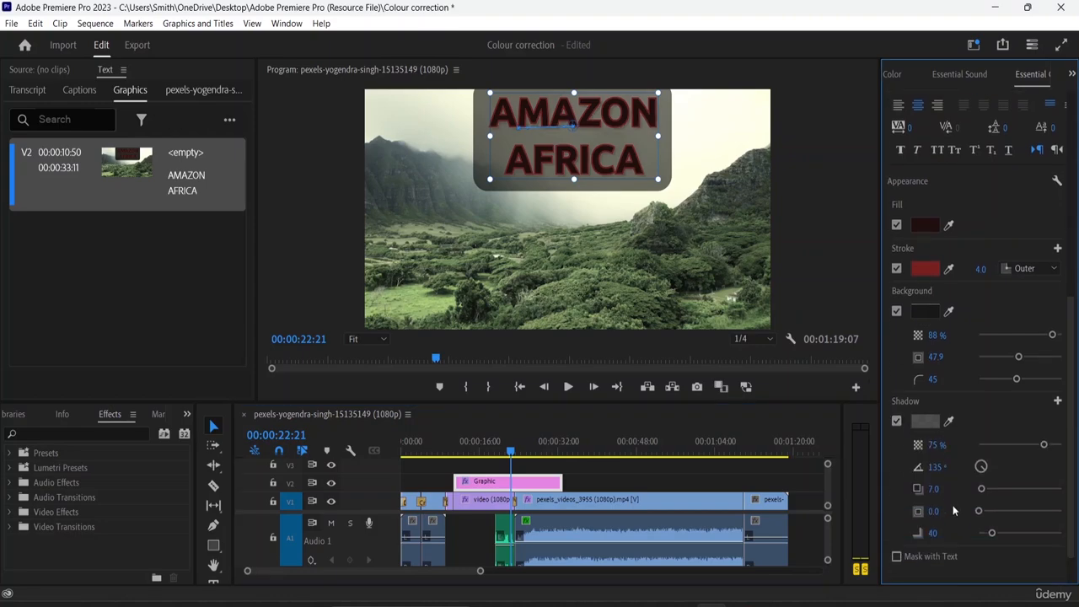
pyautogui.click(924, 422)
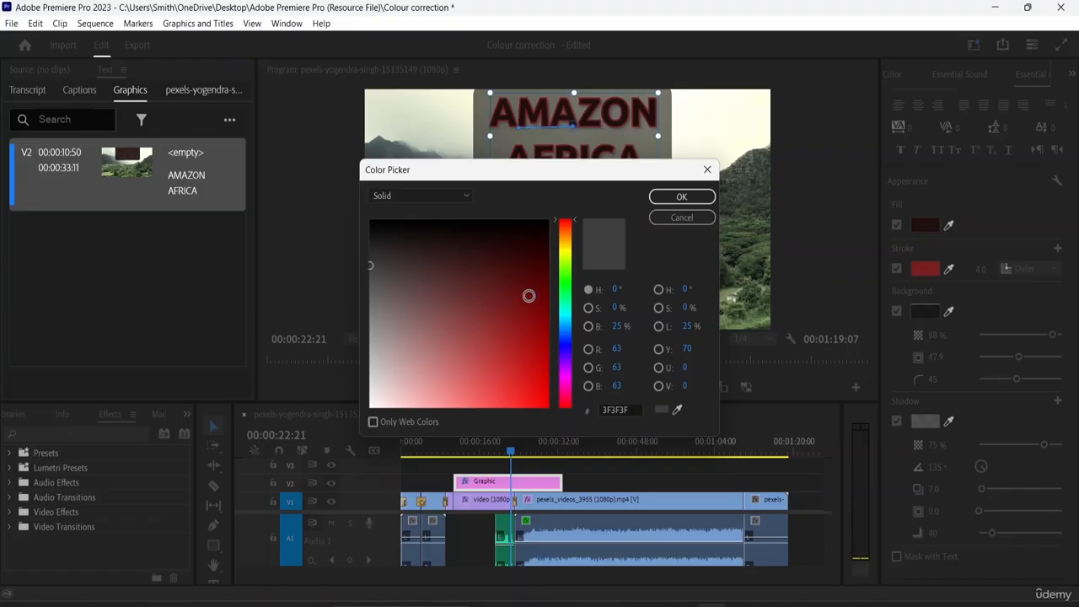
pyautogui.moveTo(373, 260)
pyautogui.mouseDown()
pyautogui.moveTo(435, 292)
pyautogui.moveTo(393, 359)
pyautogui.mouseUp()
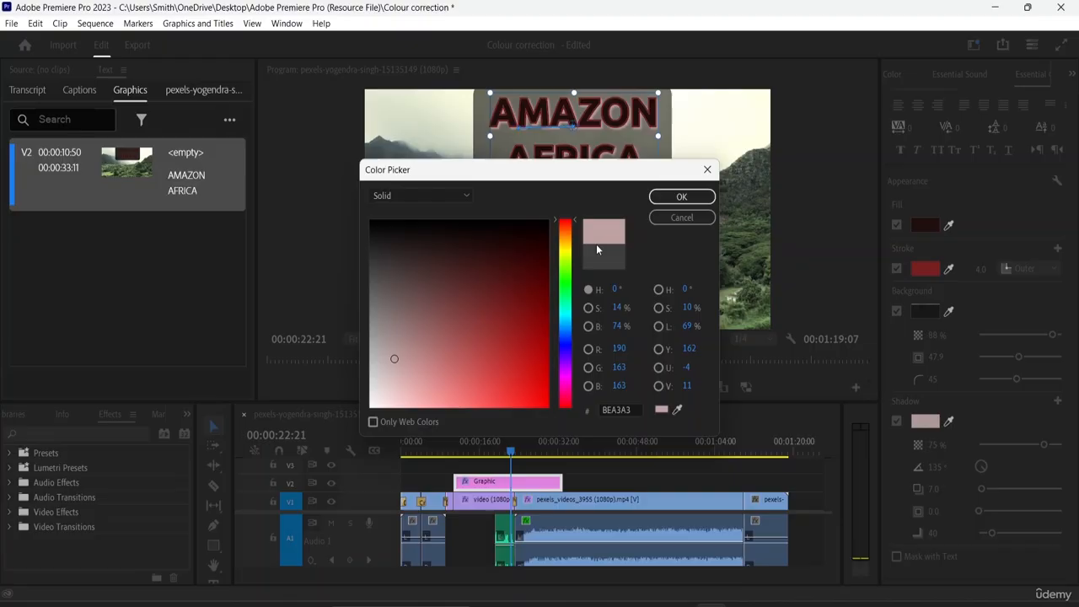
pyautogui.click(677, 199)
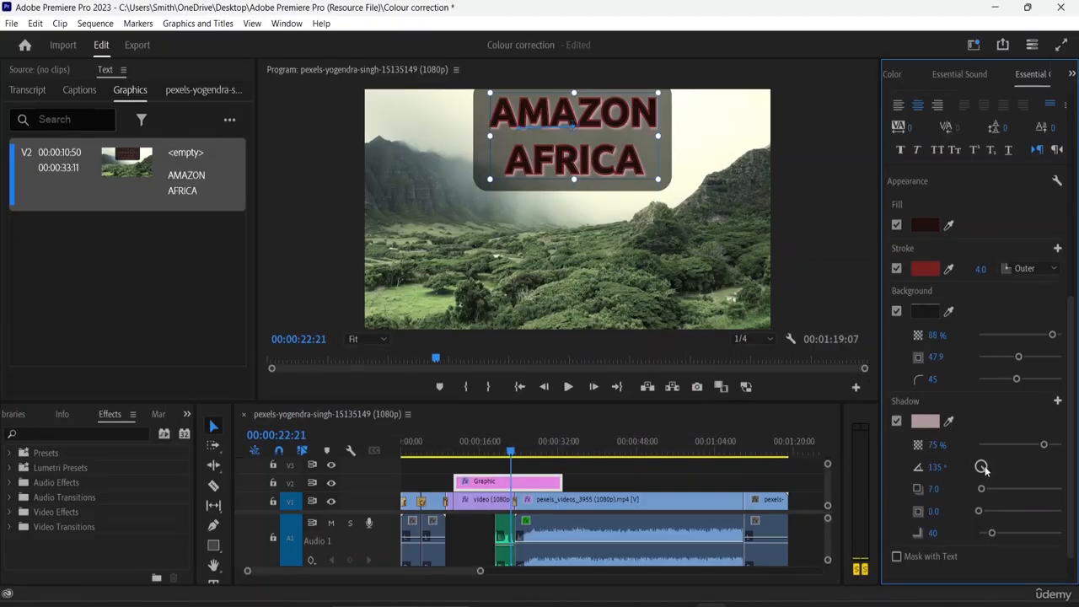
# - Set the title shadow's opacity to 63%, angle to 132°, distance to 25.2, size to 0.0 and blur to 38
pyautogui.moveTo(985, 470); pyautogui.dragTo(983, 468)
pyautogui.moveTo(1044, 444)
pyautogui.mouseDown()
pyautogui.moveTo(1014, 447)
pyautogui.moveTo(1044, 447)
pyautogui.mouseUp()
pyautogui.moveTo(984, 488); pyautogui.dragTo(991, 489)
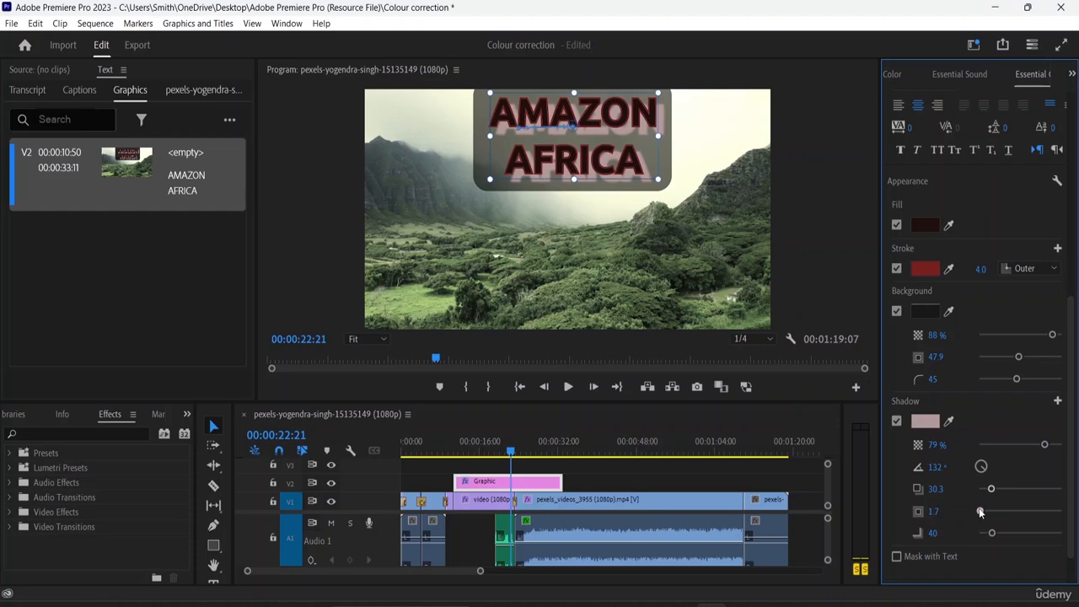
pyautogui.moveTo(980, 512); pyautogui.dragTo(989, 533)
pyautogui.moveTo(983, 516)
pyautogui.mouseDown()
pyautogui.moveTo(996, 491)
pyautogui.moveTo(989, 498)
pyautogui.mouseUp()
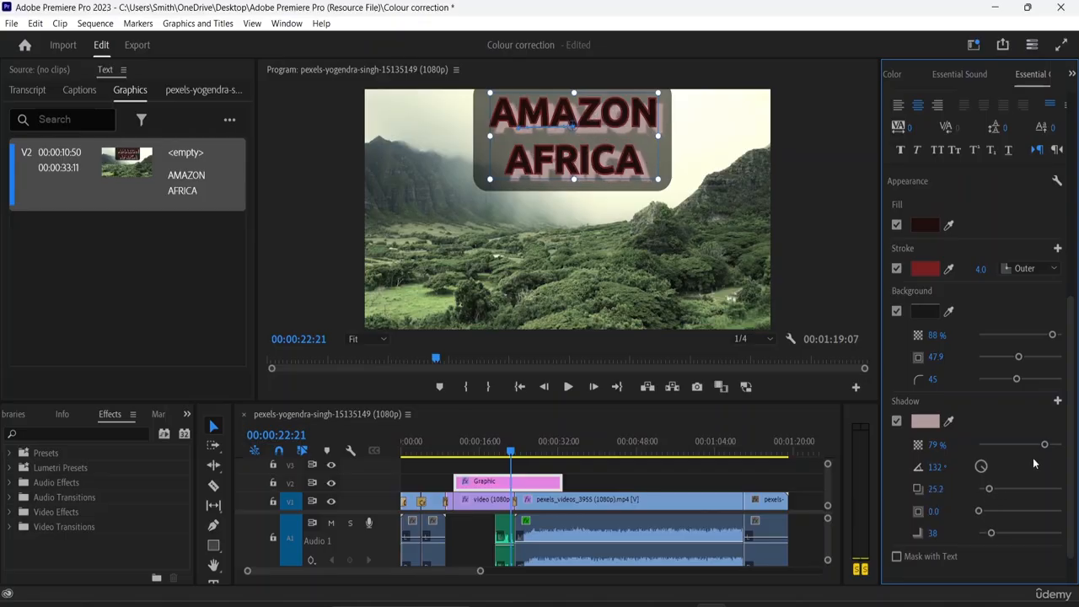
pyautogui.moveTo(1045, 445); pyautogui.dragTo(1027, 457)
# - Sample a green from the landscape in the frame as the title's shadow colour
pyautogui.scroll(-1, 925, 528)
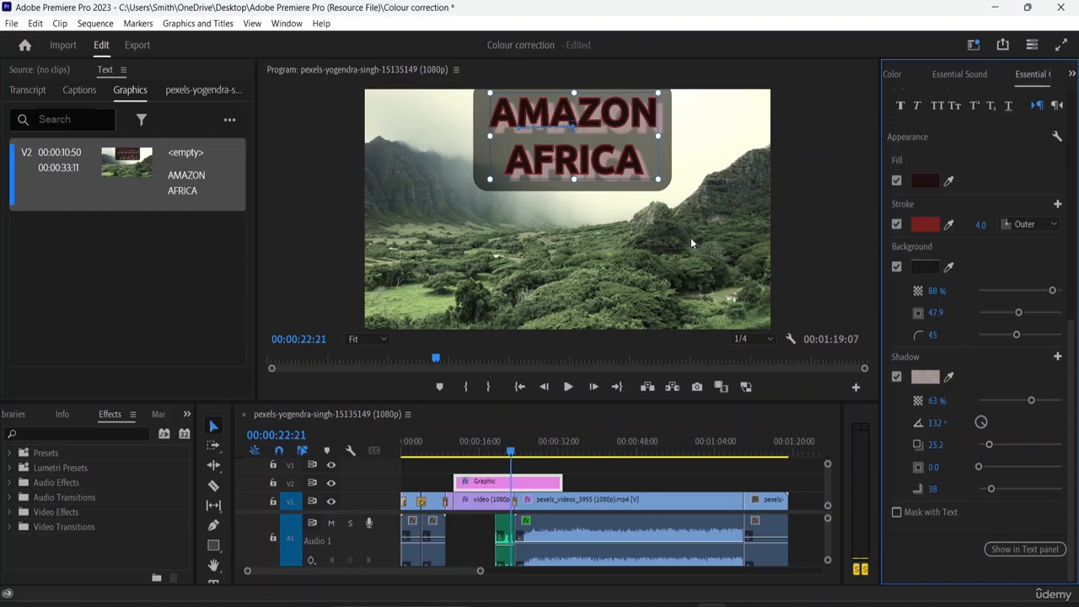
pyautogui.click(949, 377)
pyautogui.click(730, 253)
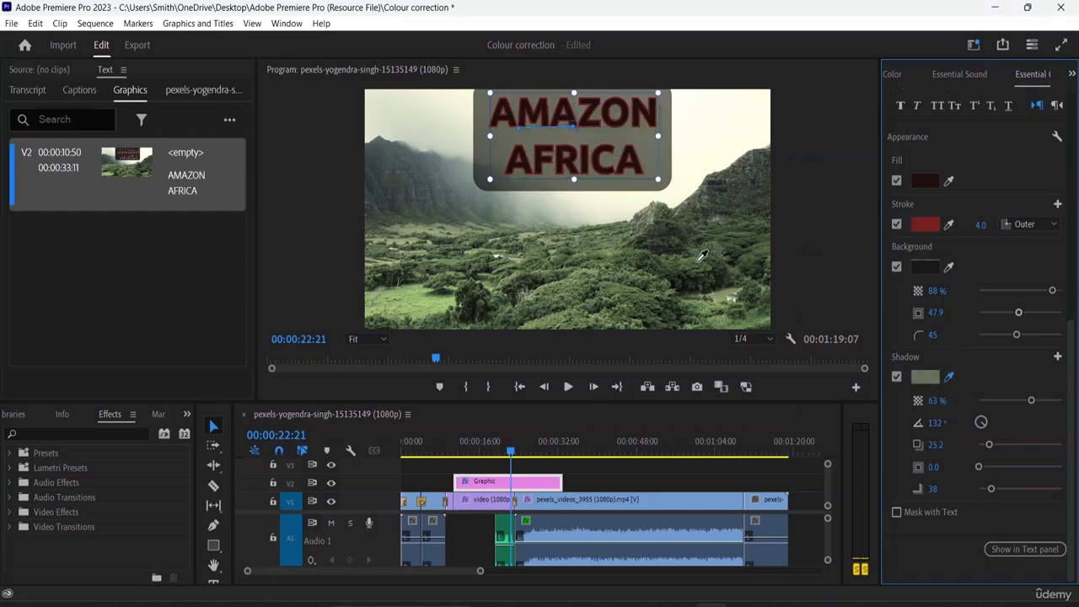
# - Change the title's shadow colour to a muted blue, 393AA2
pyautogui.click(925, 377)
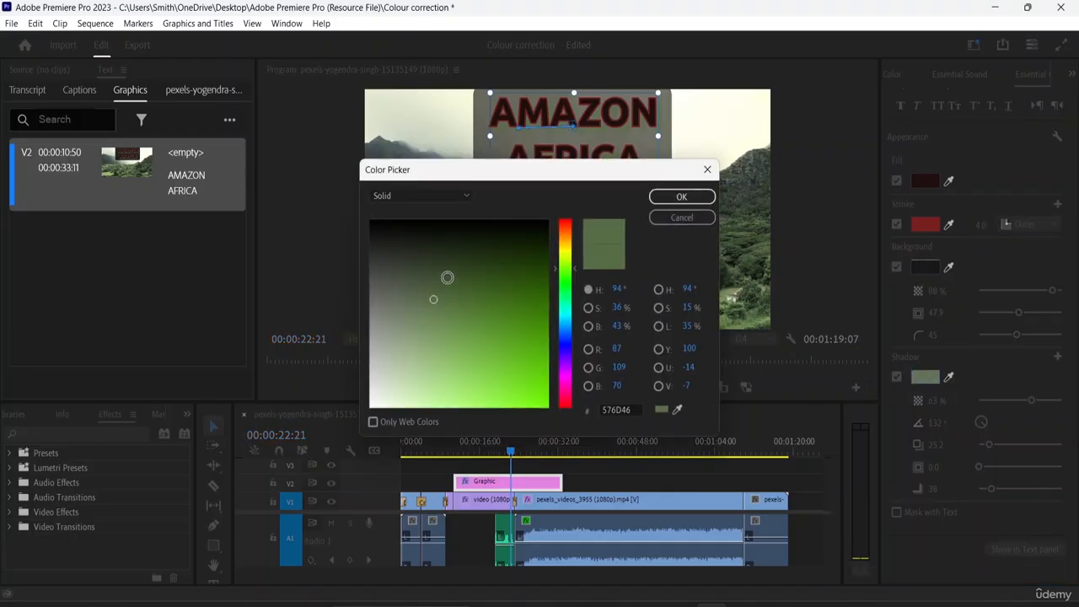
pyautogui.moveTo(574, 269); pyautogui.dragTo(573, 228)
pyautogui.moveTo(437, 301)
pyautogui.mouseDown()
pyautogui.moveTo(515, 368)
pyautogui.moveTo(489, 335)
pyautogui.moveTo(503, 347)
pyautogui.mouseUp()
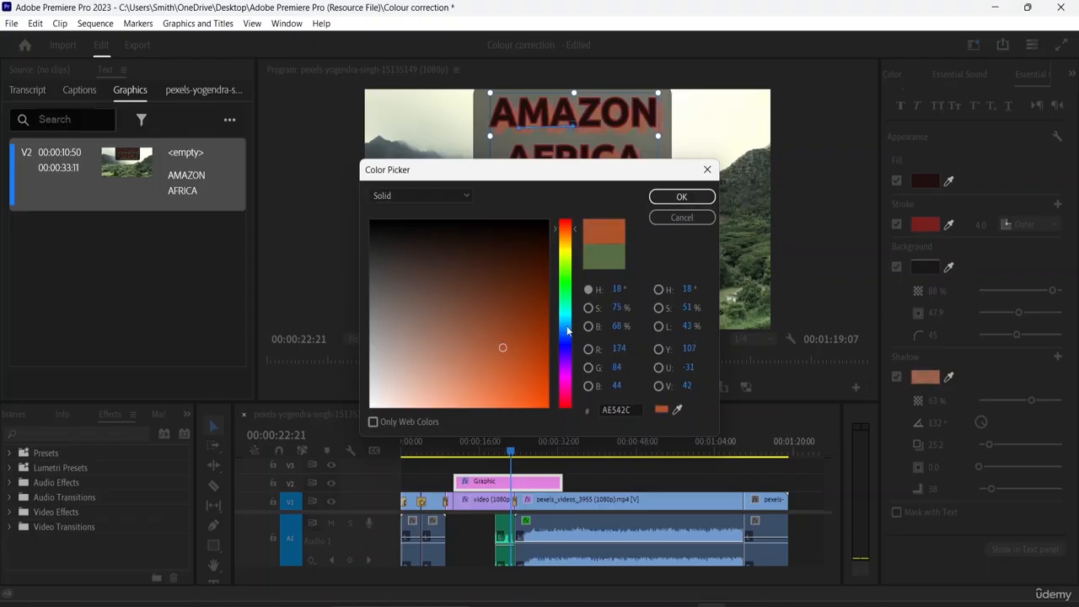
pyautogui.moveTo(578, 233)
pyautogui.mouseDown()
pyautogui.moveTo(579, 383)
pyautogui.moveTo(579, 345)
pyautogui.mouseUp()
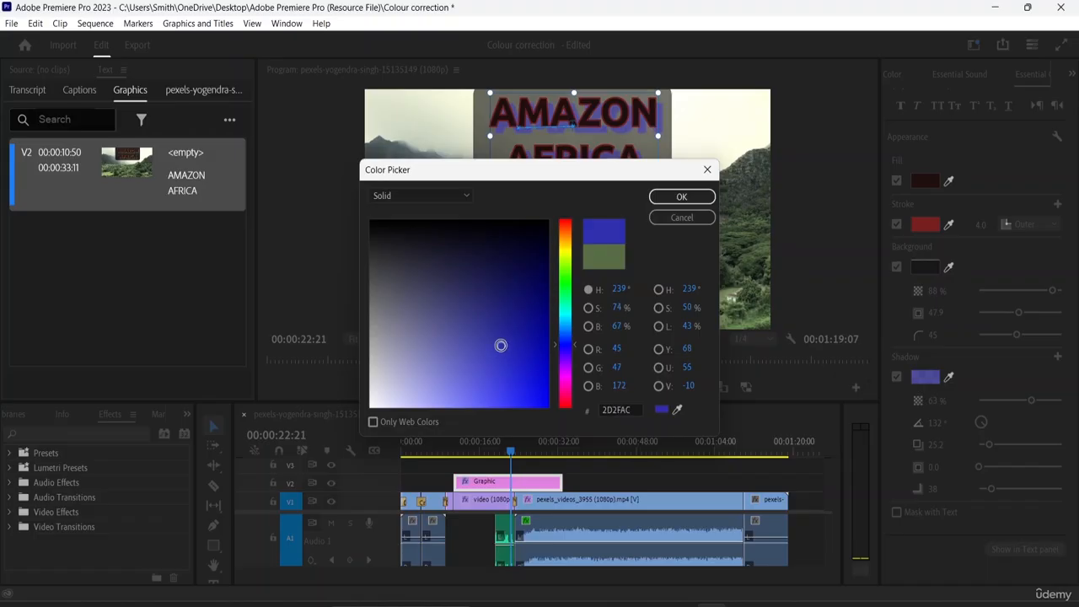
pyautogui.moveTo(500, 347)
pyautogui.mouseDown()
pyautogui.moveTo(441, 318)
pyautogui.moveTo(485, 338)
pyautogui.mouseUp()
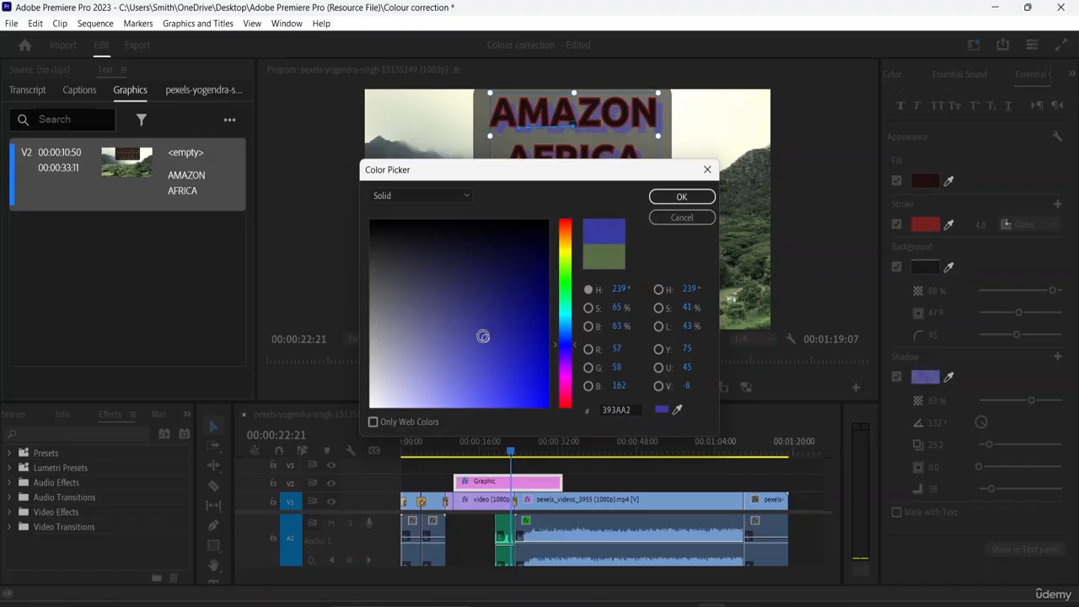
pyautogui.click(704, 199)
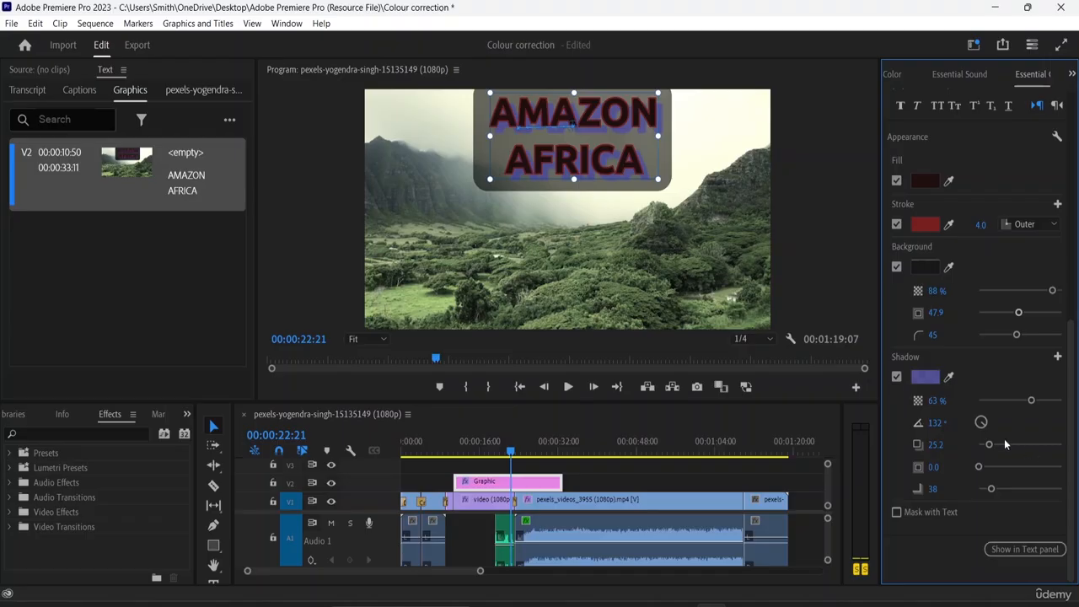
# - Save the title's current formatting as a new text style named Lower Third
pyautogui.scroll(6, 955, 249)
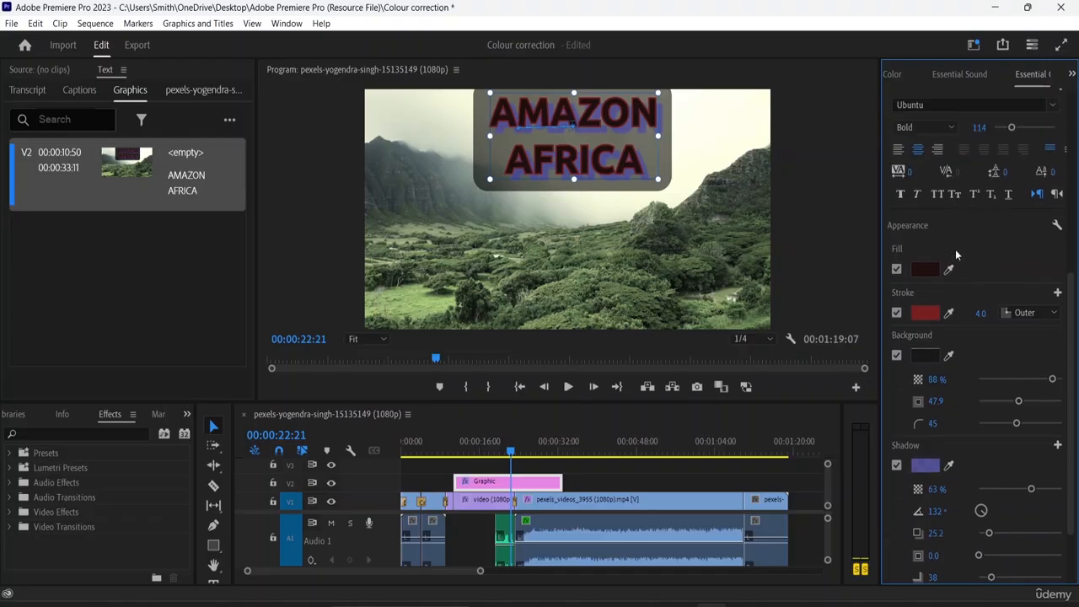
pyautogui.click(963, 245)
pyautogui.click(963, 244)
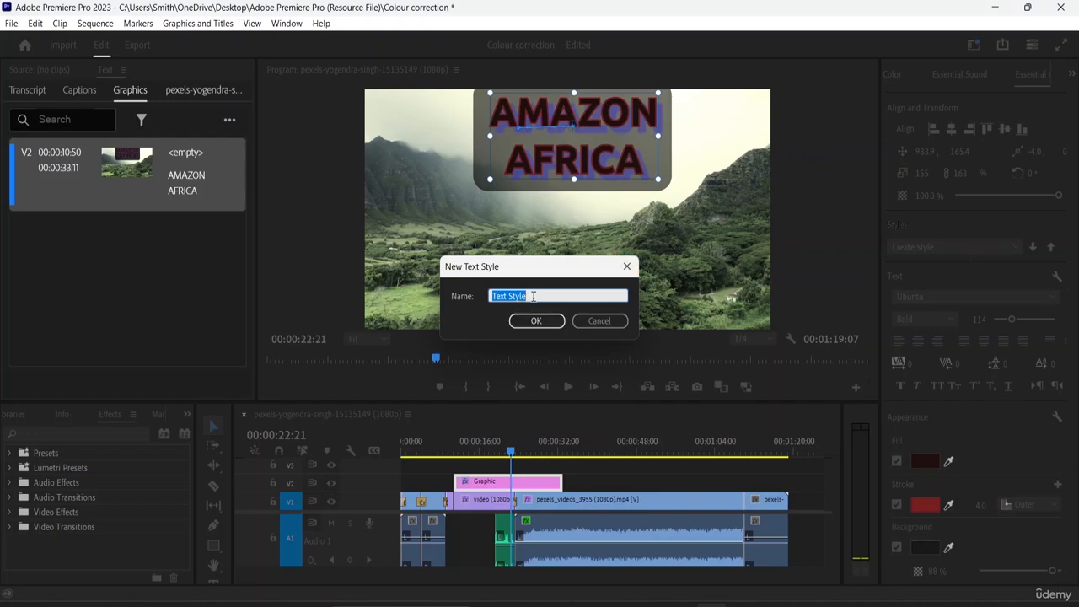
pyautogui.click(534, 295)
pyautogui.write('=')
pyautogui.click(518, 322)
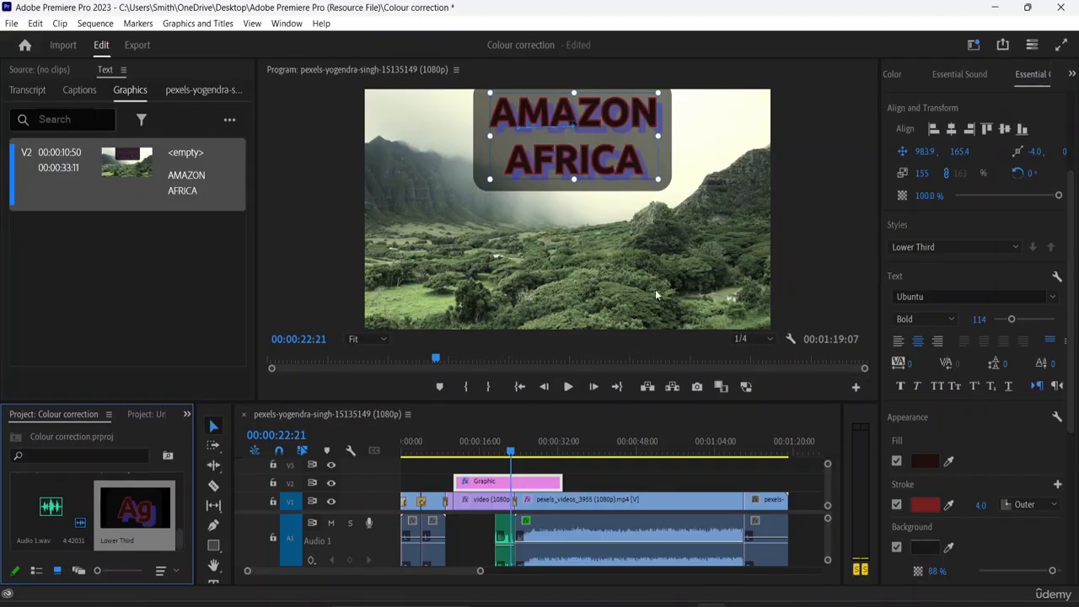
pyautogui.click(581, 97)
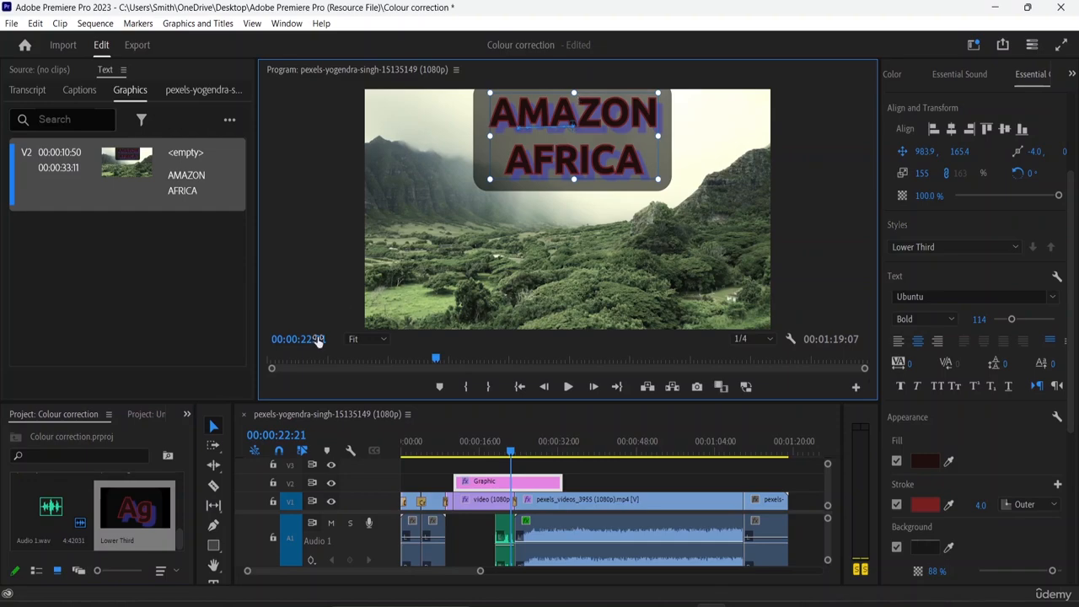
pyautogui.moveTo(660, 158); pyautogui.dragTo(614, 189)
pyautogui.click(663, 161)
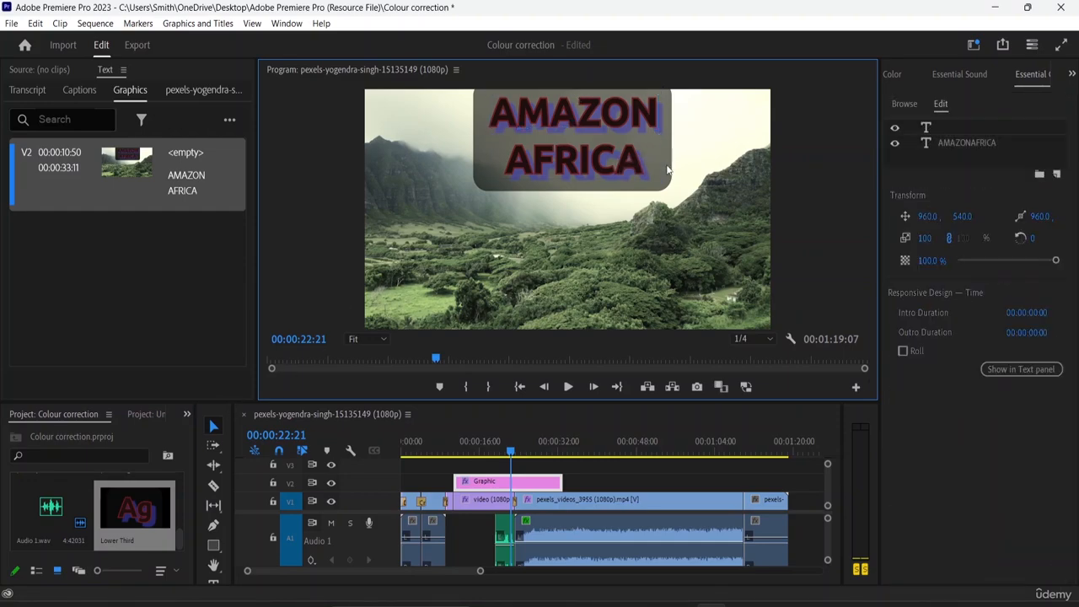
pyautogui.click(666, 169)
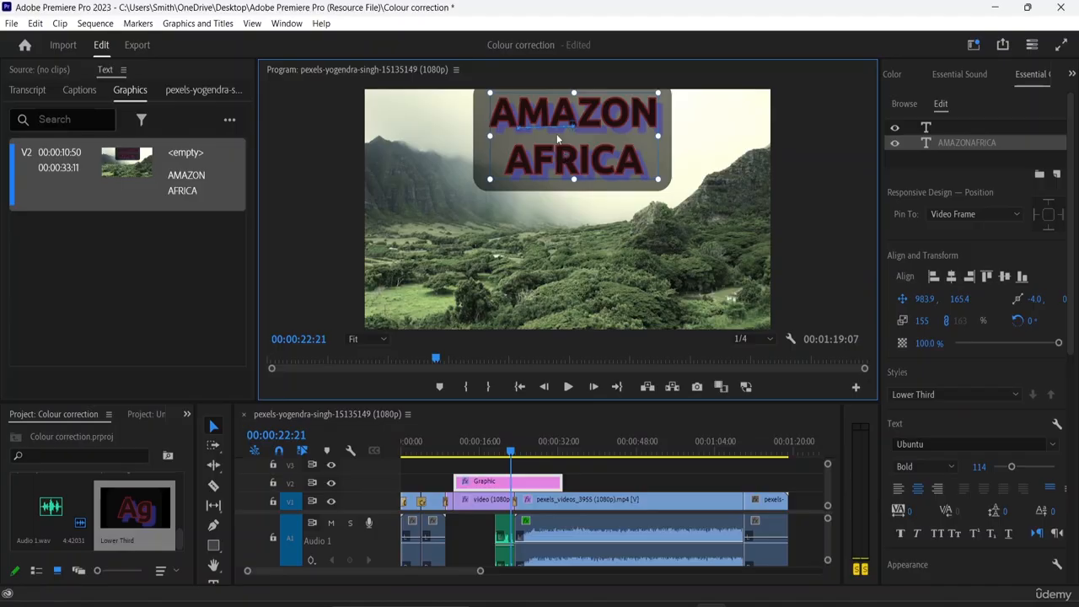
pyautogui.doubleClick(558, 139)
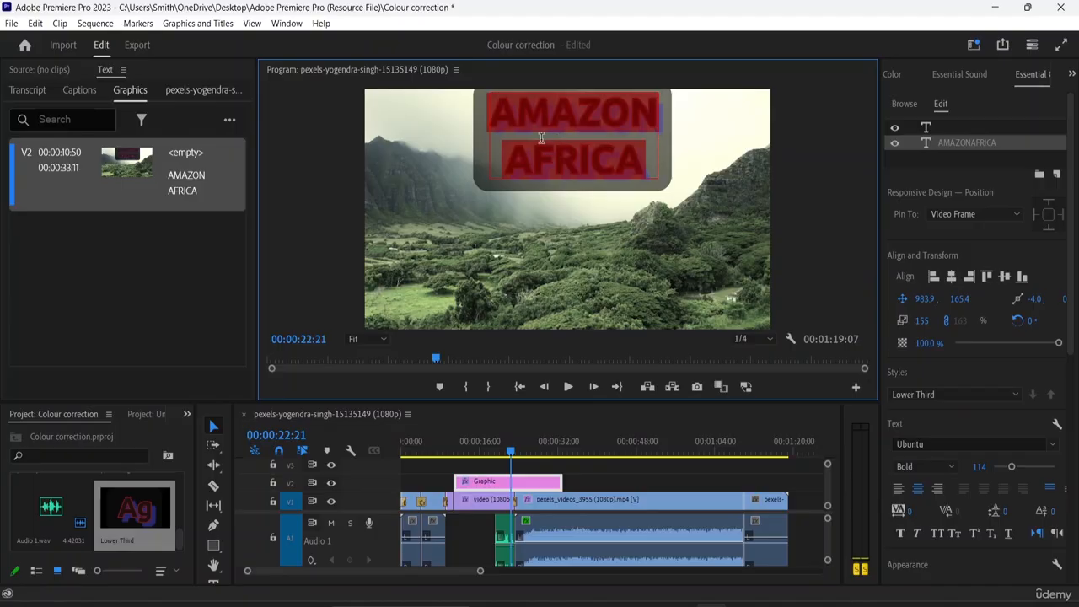
pyautogui.click(667, 157)
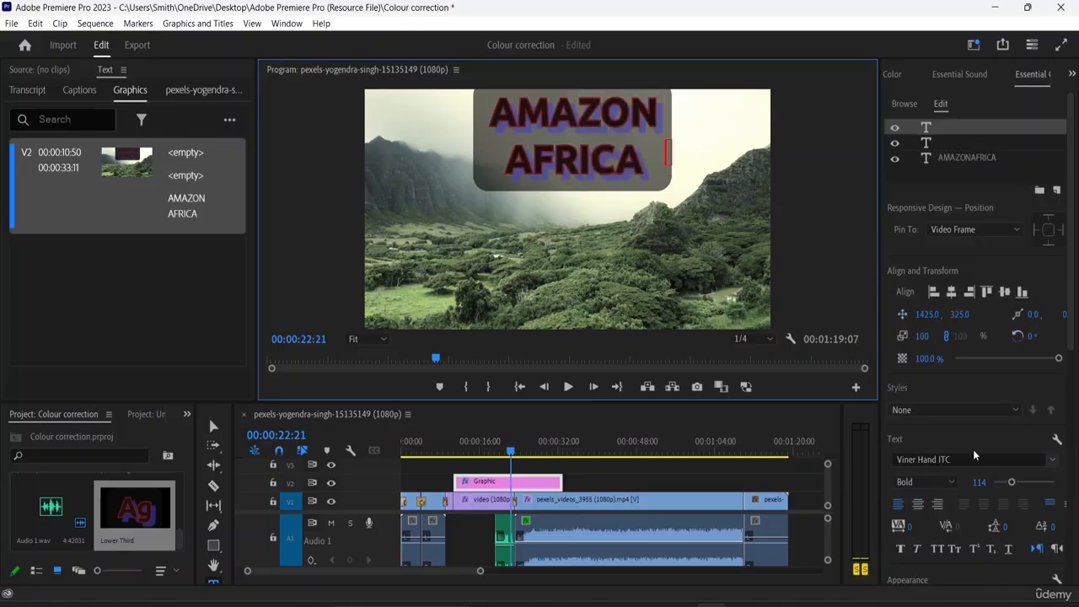
pyautogui.click(829, 270)
pyautogui.click(484, 487)
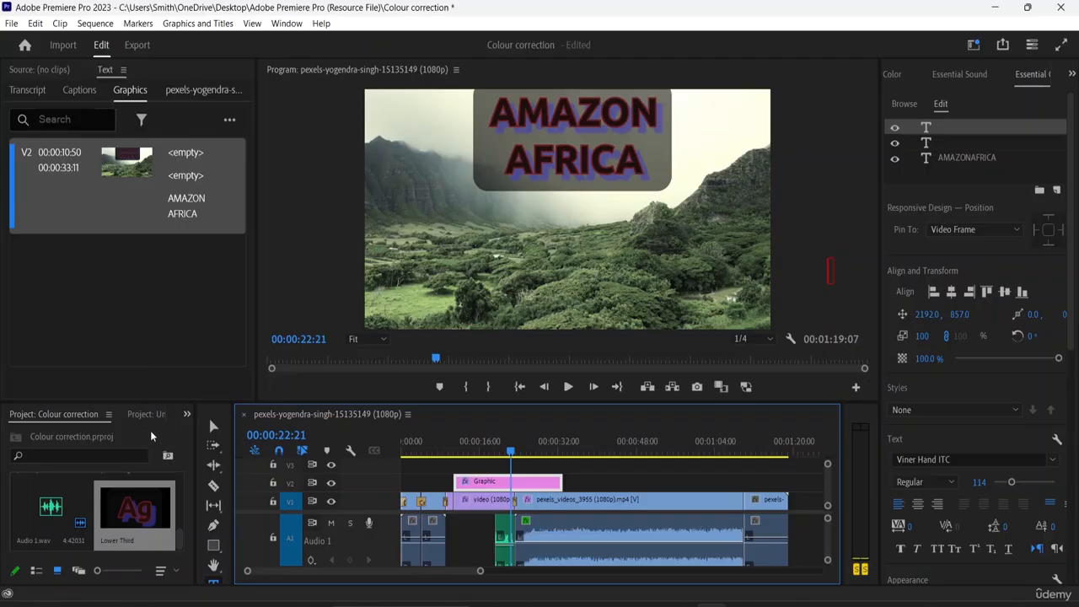
# - Apply the Cross Dissolve video transition to the start of the AMAZON AFRICA title clip and Dip to Black to its end
pyautogui.click(107, 415)
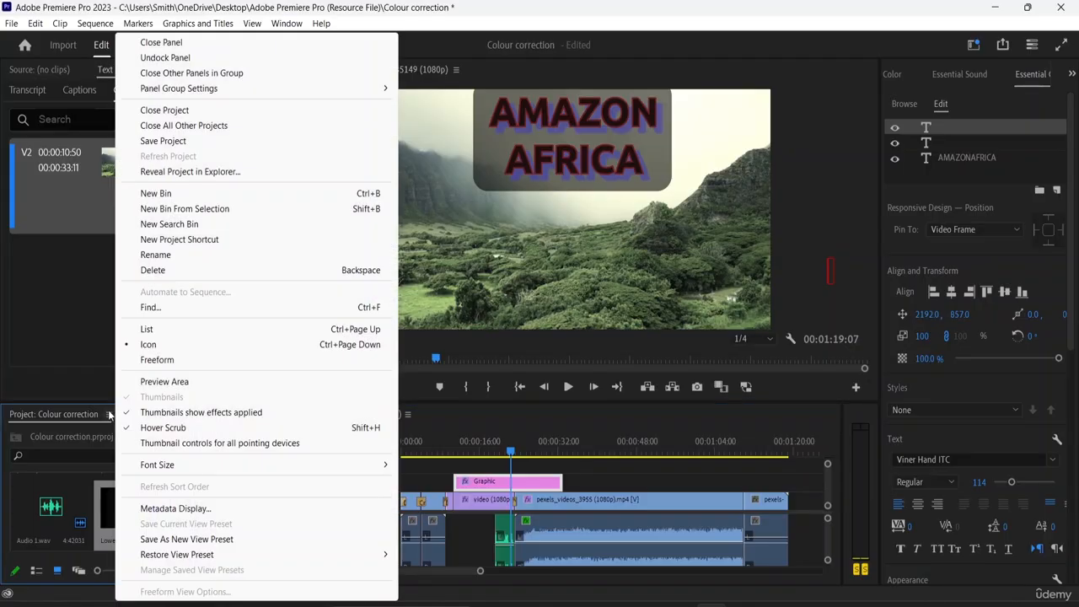
pyautogui.click(87, 432)
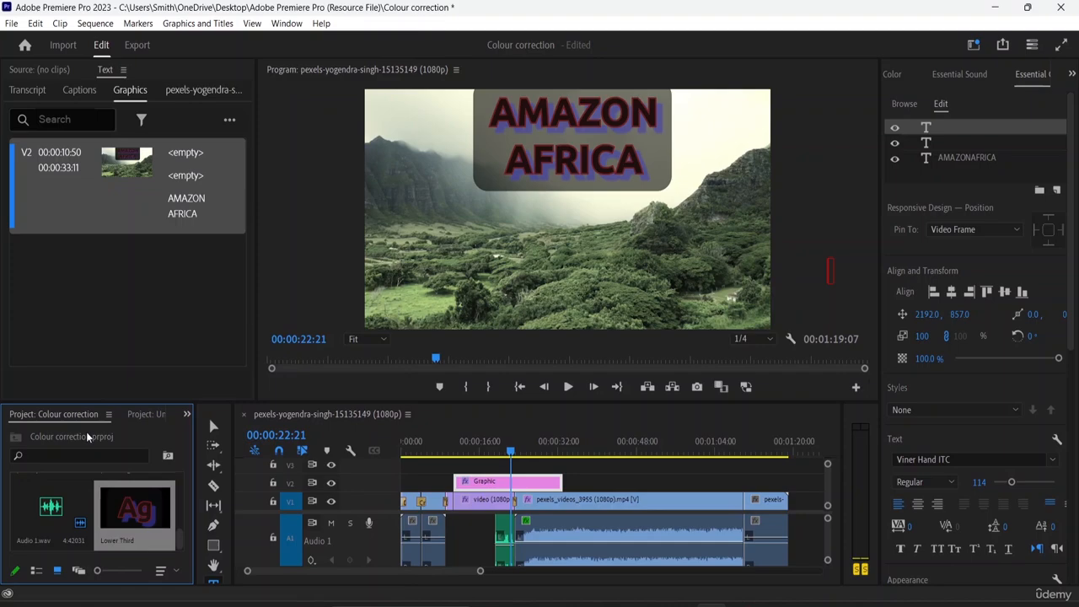
pyautogui.click(186, 416)
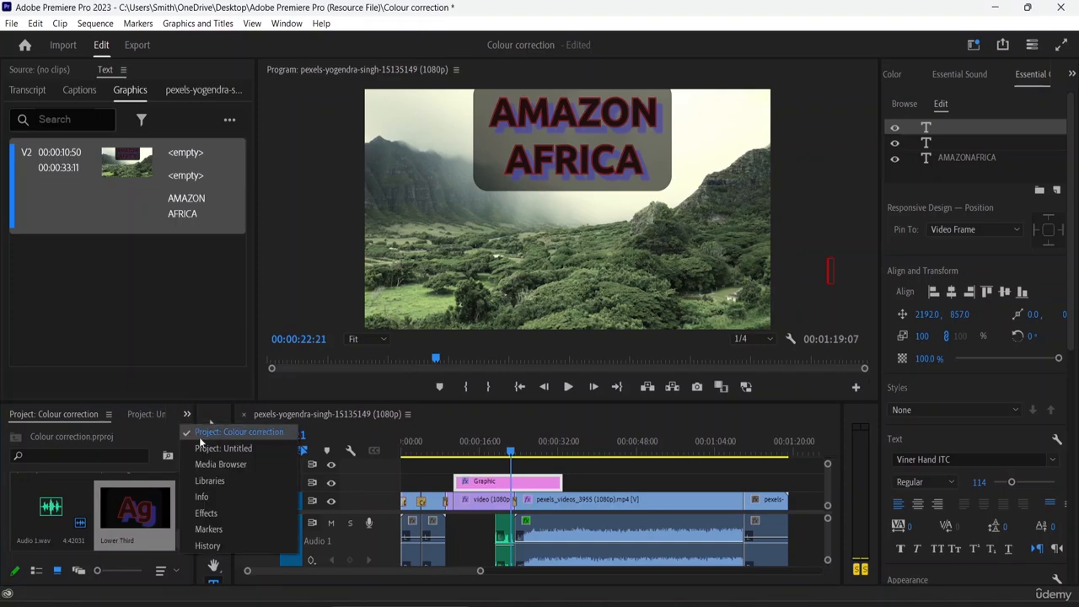
pyautogui.click(218, 510)
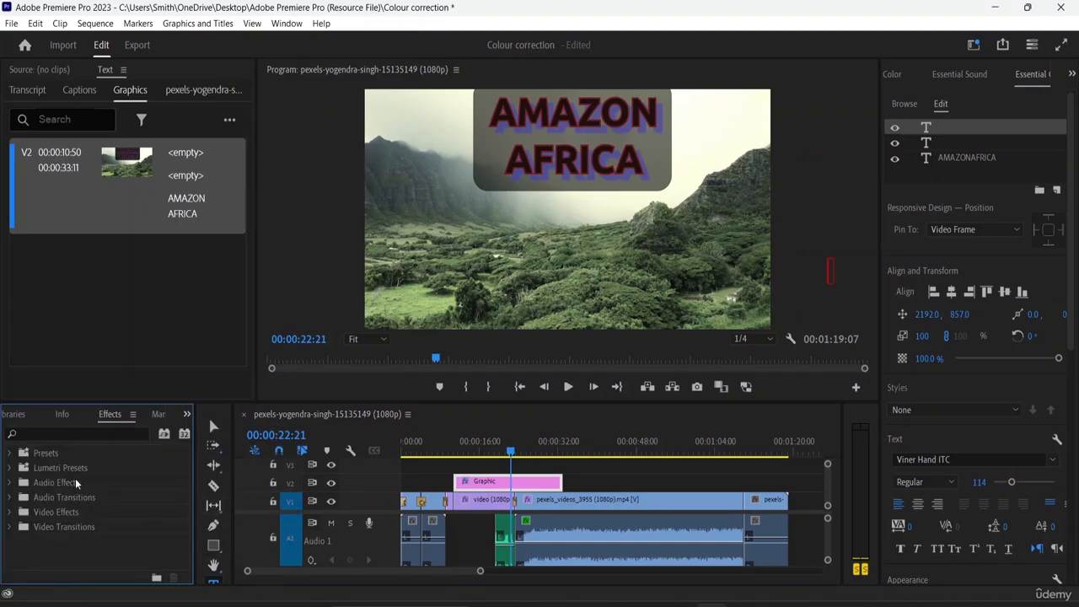
pyautogui.click(74, 525)
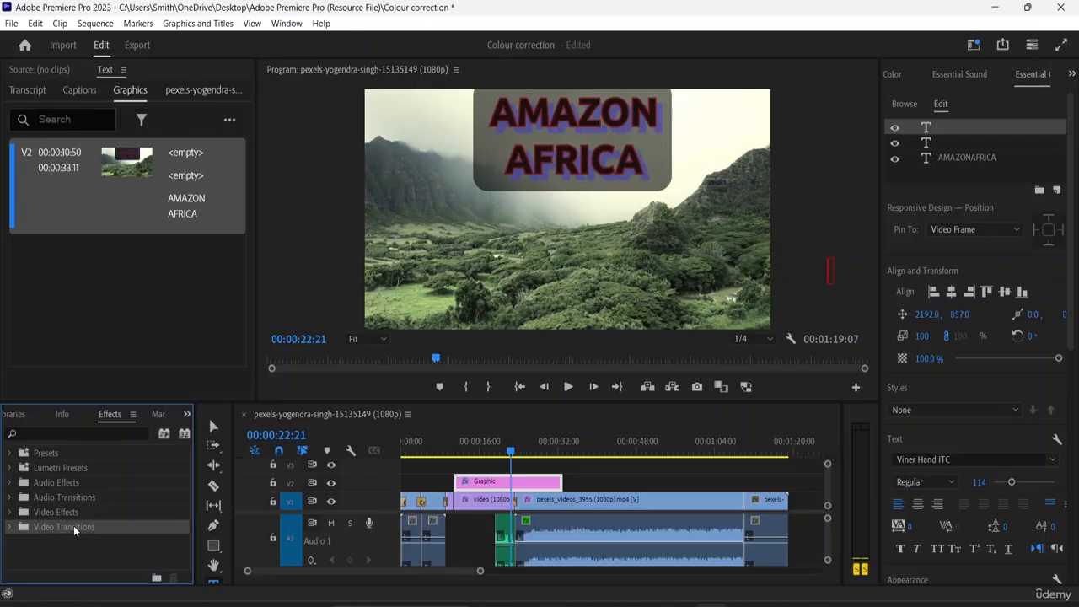
pyautogui.click(9, 527)
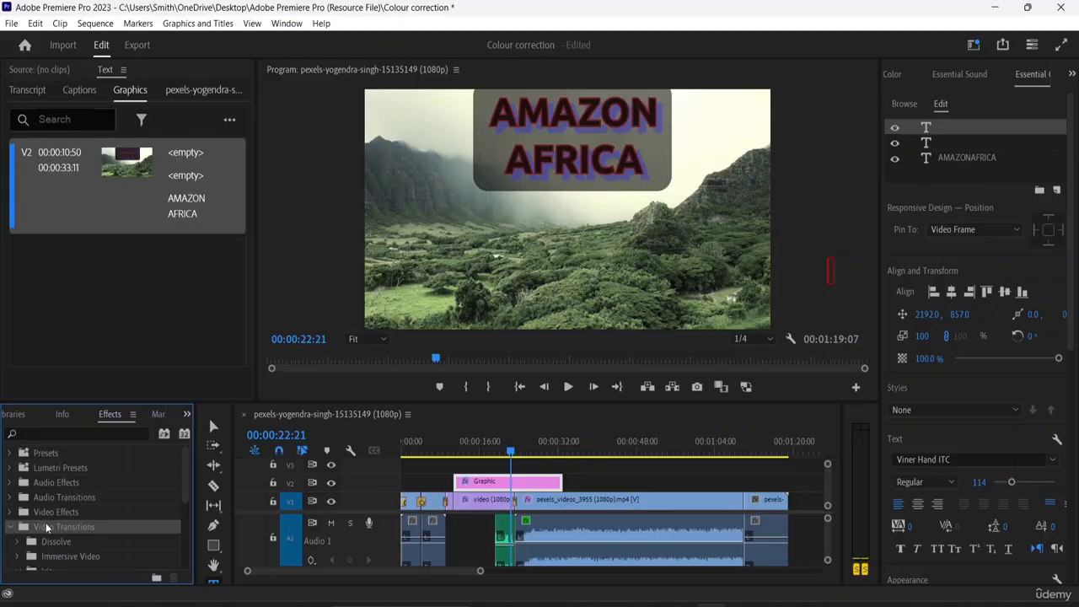
pyautogui.scroll(-2, 46, 527)
pyautogui.click(18, 500)
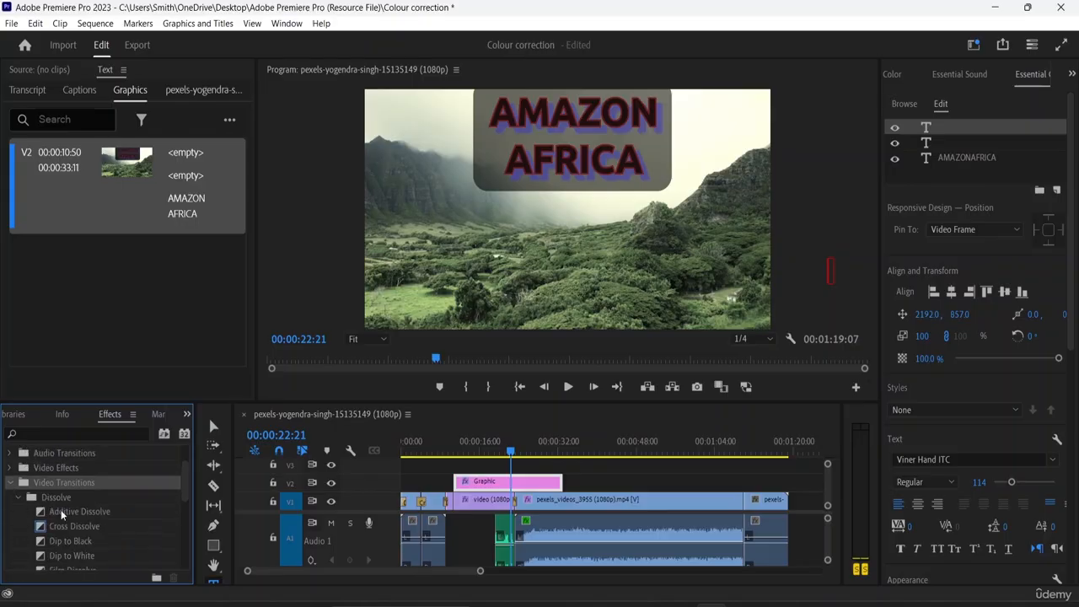
pyautogui.moveTo(69, 528); pyautogui.dragTo(465, 486)
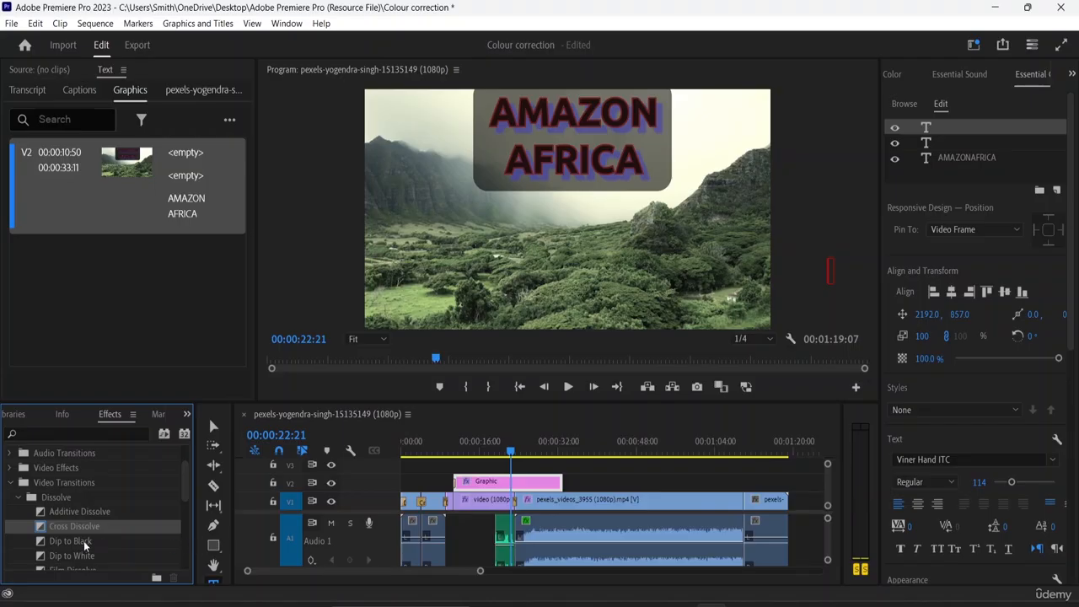
pyautogui.moveTo(83, 540)
pyautogui.mouseDown()
pyautogui.moveTo(166, 545)
pyautogui.moveTo(474, 519)
pyautogui.moveTo(558, 485)
pyautogui.mouseUp()
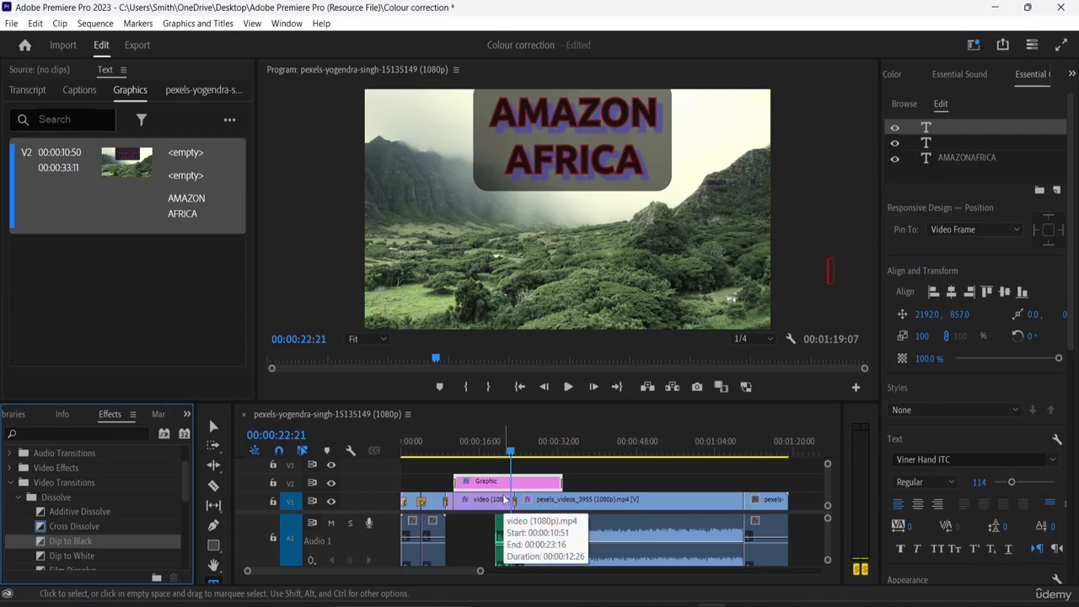
# - Lengthen the Cross Dissolve at the start of the title clip to about three seconds
pyautogui.press('=')
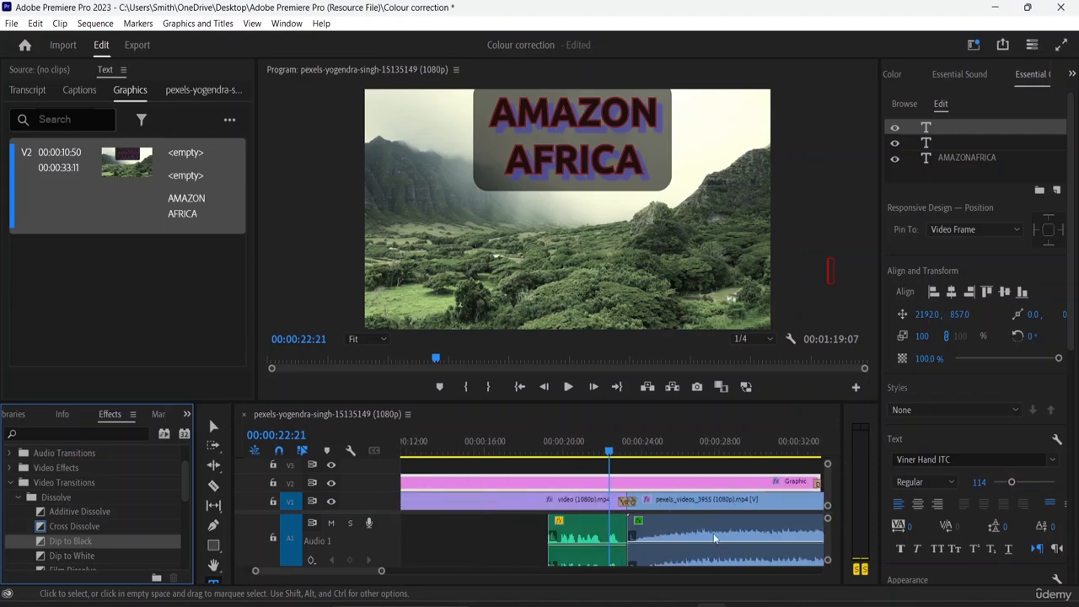
pyautogui.moveTo(611, 453); pyautogui.dragTo(600, 520)
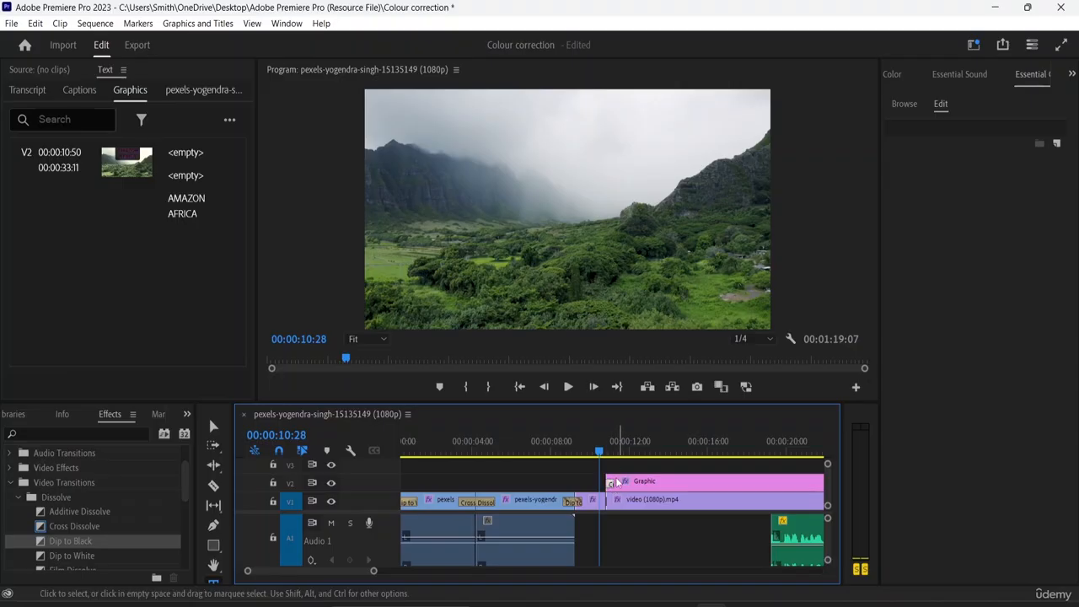
pyautogui.moveTo(618, 479); pyautogui.dragTo(662, 479)
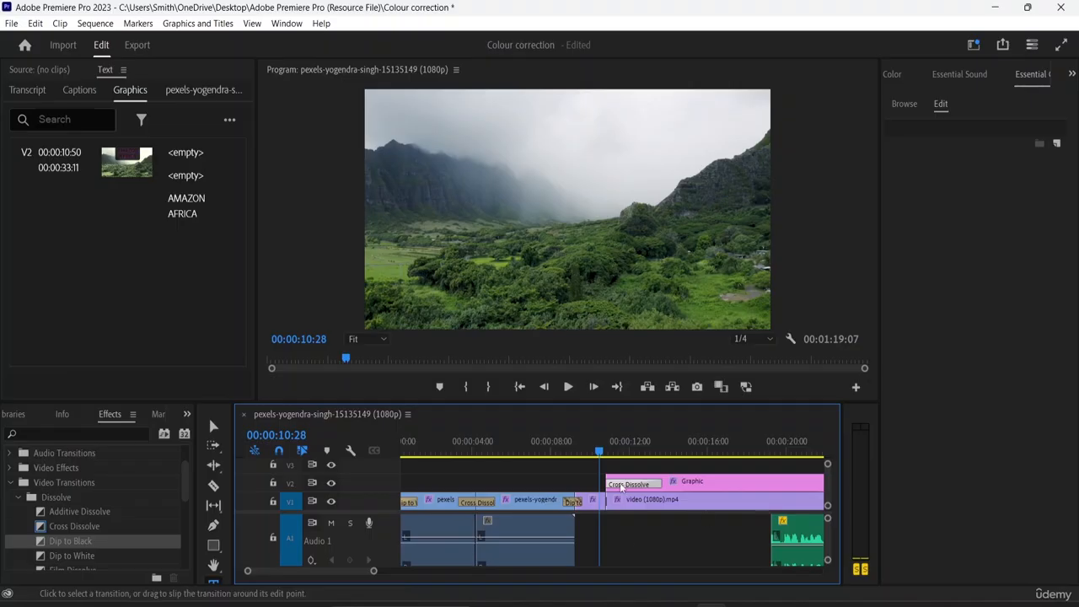
# - Extend the end of the AMAZON AFRICA title clip on track V2 to 00:00:35:04
pyautogui.moveTo(603, 443); pyautogui.dragTo(577, 494)
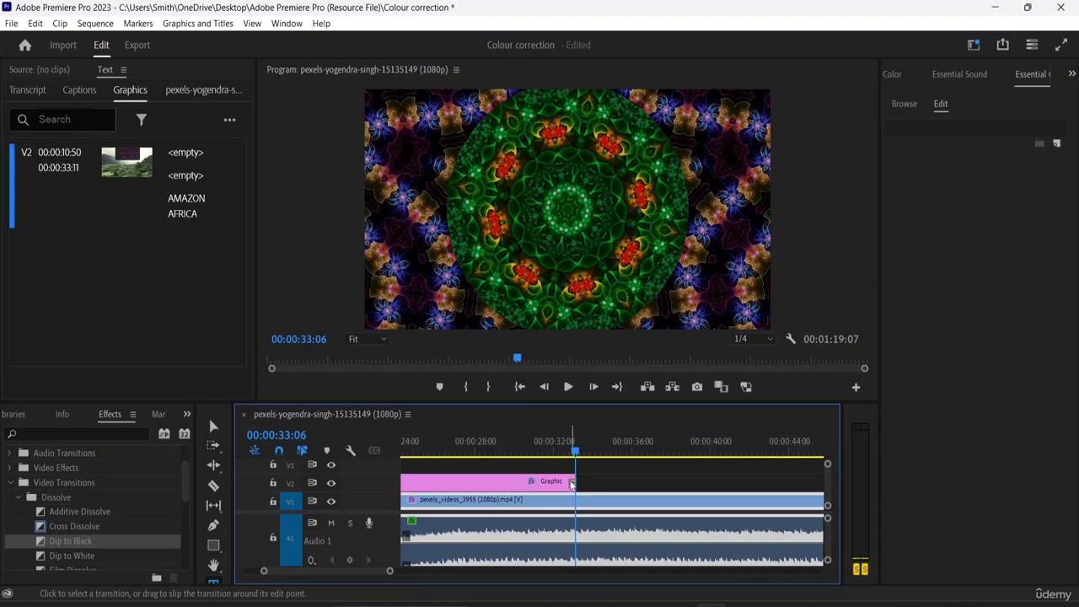
pyautogui.moveTo(571, 483); pyautogui.dragTo(578, 484)
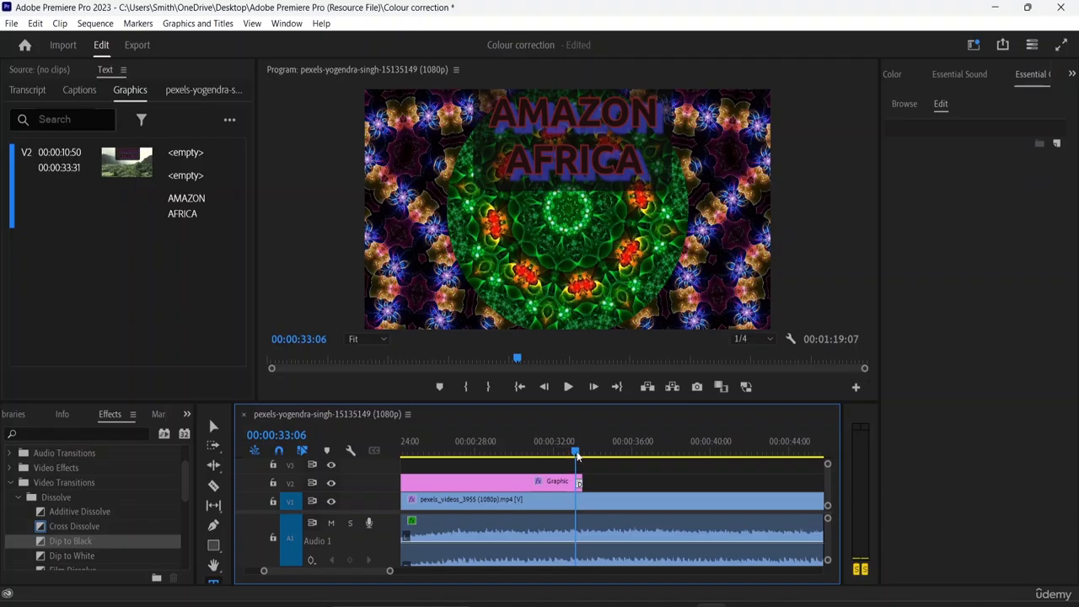
pyautogui.click(581, 456)
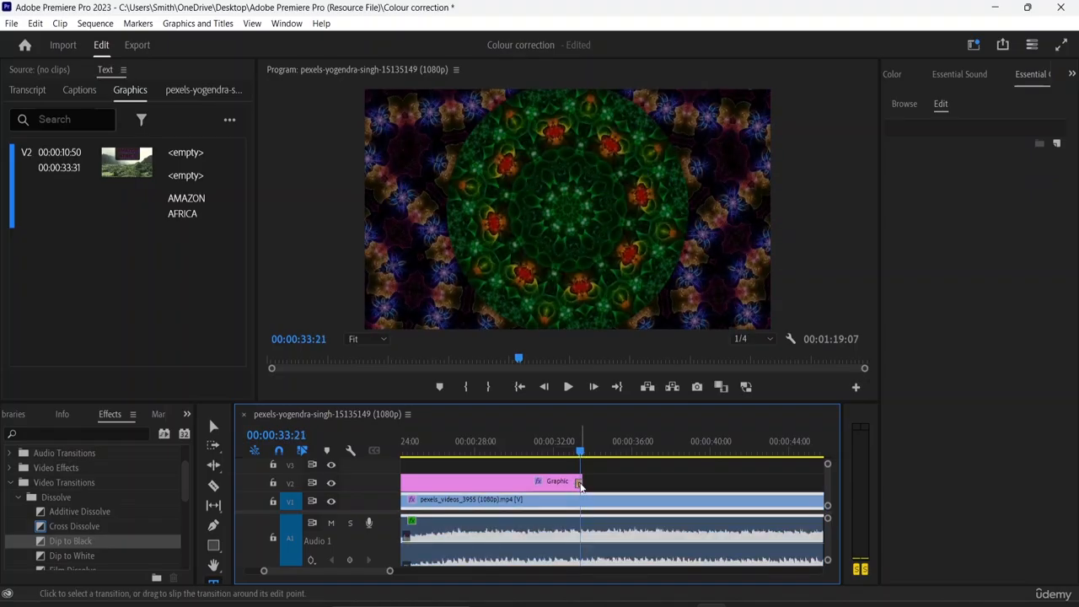
pyautogui.click(579, 486)
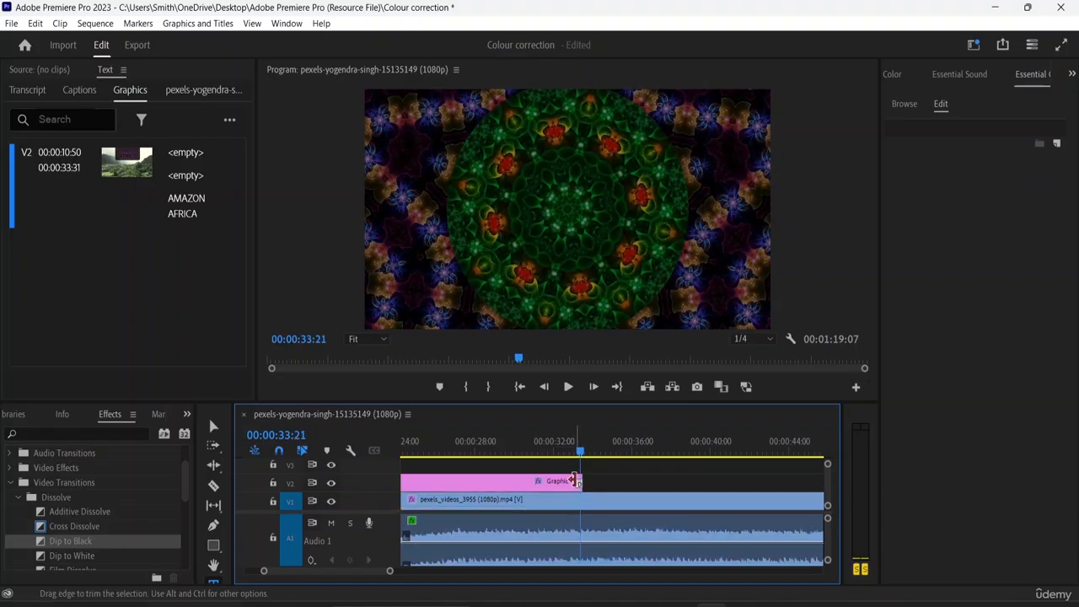
pyautogui.moveTo(575, 481); pyautogui.dragTo(609, 484)
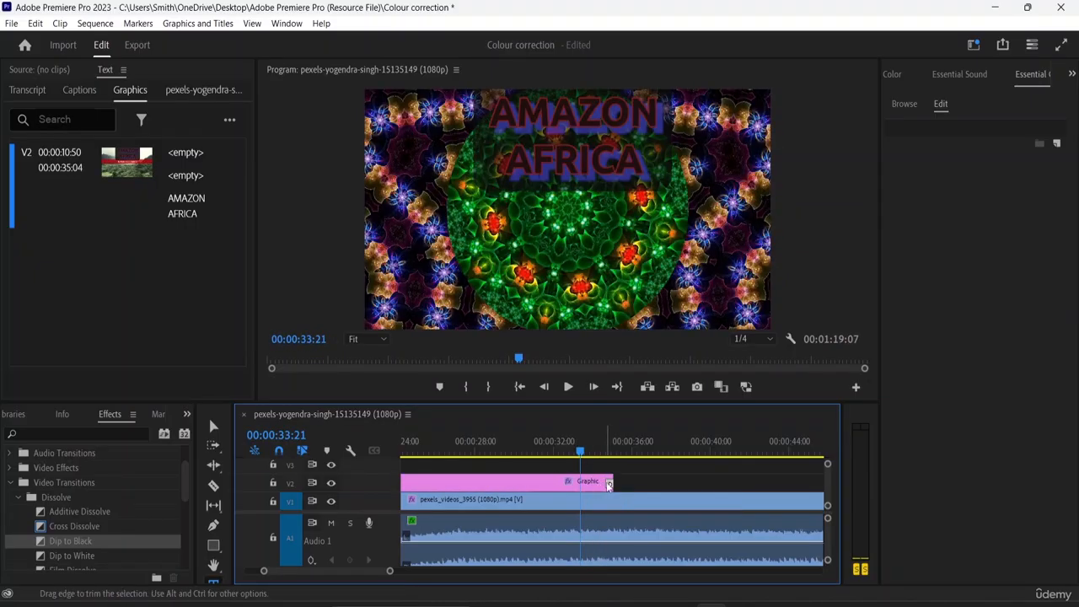
# - Set the duration of the Dip to Black transition at the title clip's end to 2 frames
pyautogui.doubleClick(608, 482)
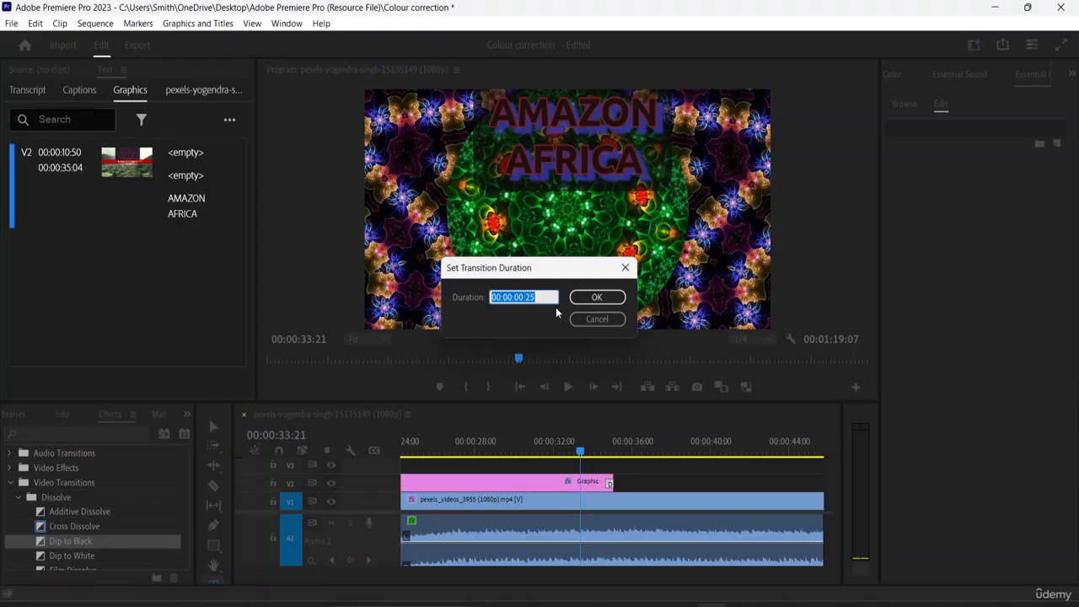
pyautogui.write('2')
pyautogui.press('Return')
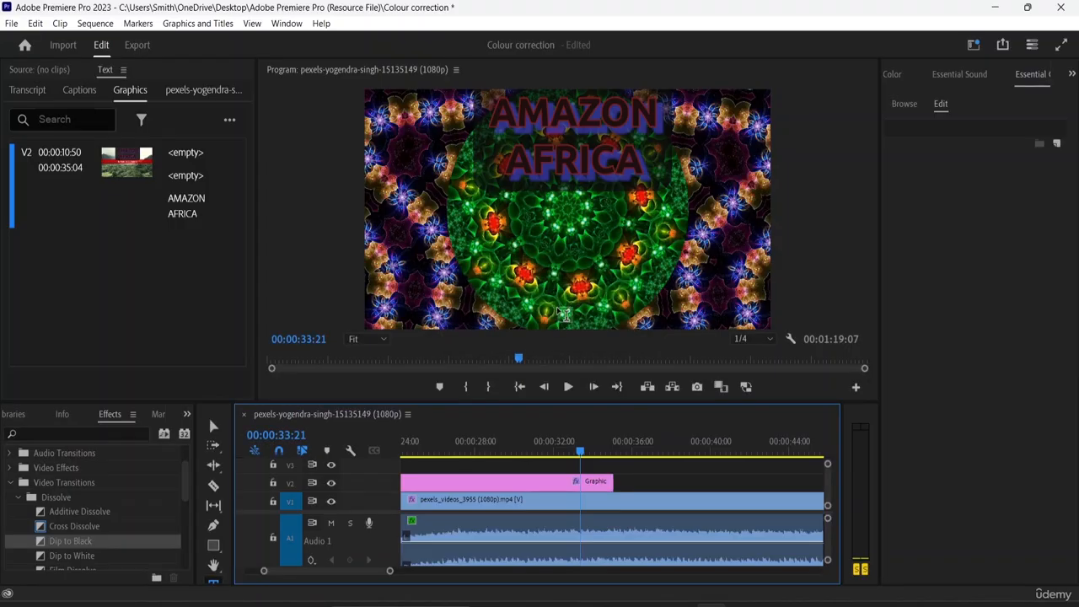
# - Play the sequence from just before the title clip, then replay its start to review the opening Cross Dissolve
pyautogui.click(592, 483)
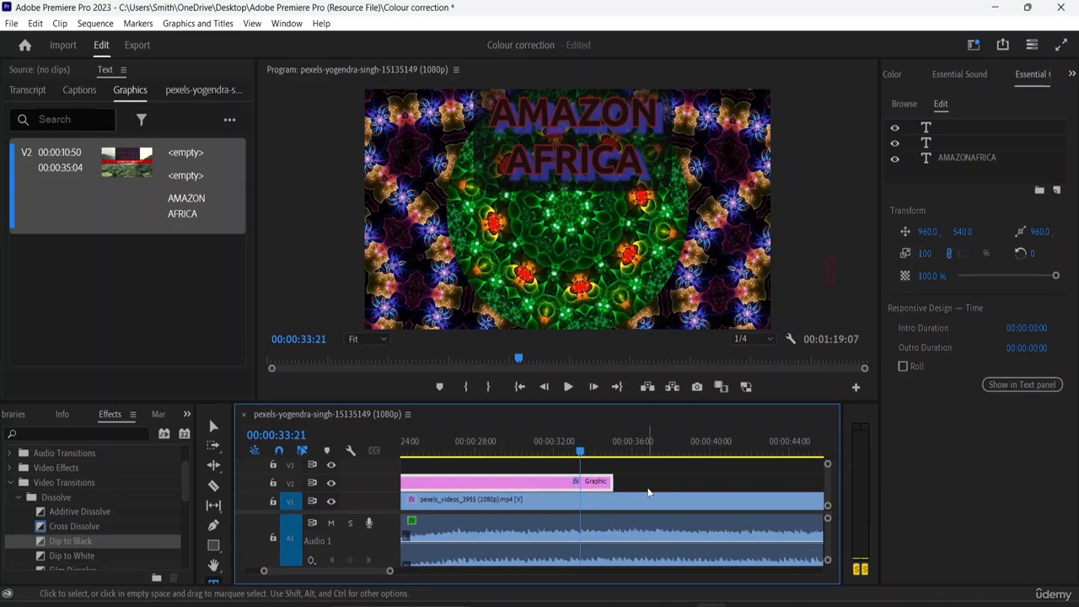
pyautogui.press('-')
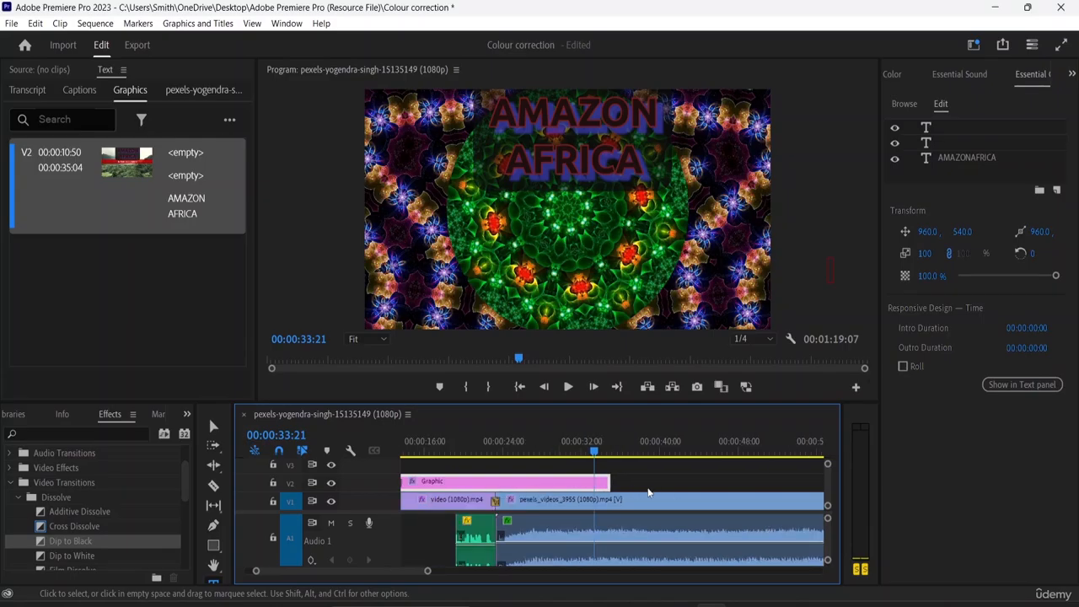
pyautogui.press('-')
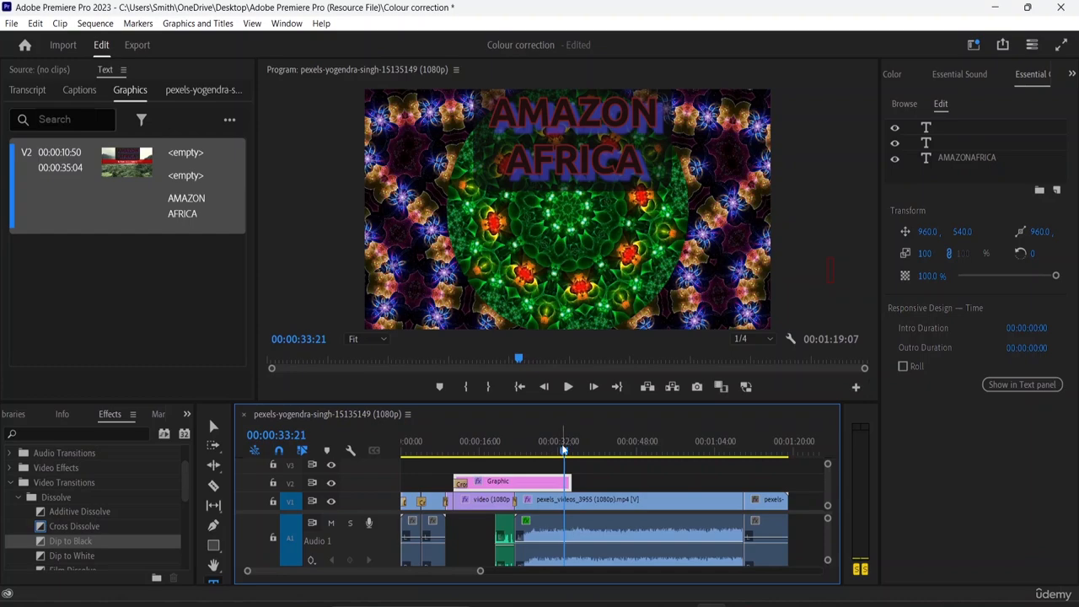
pyautogui.moveTo(563, 451); pyautogui.dragTo(448, 454)
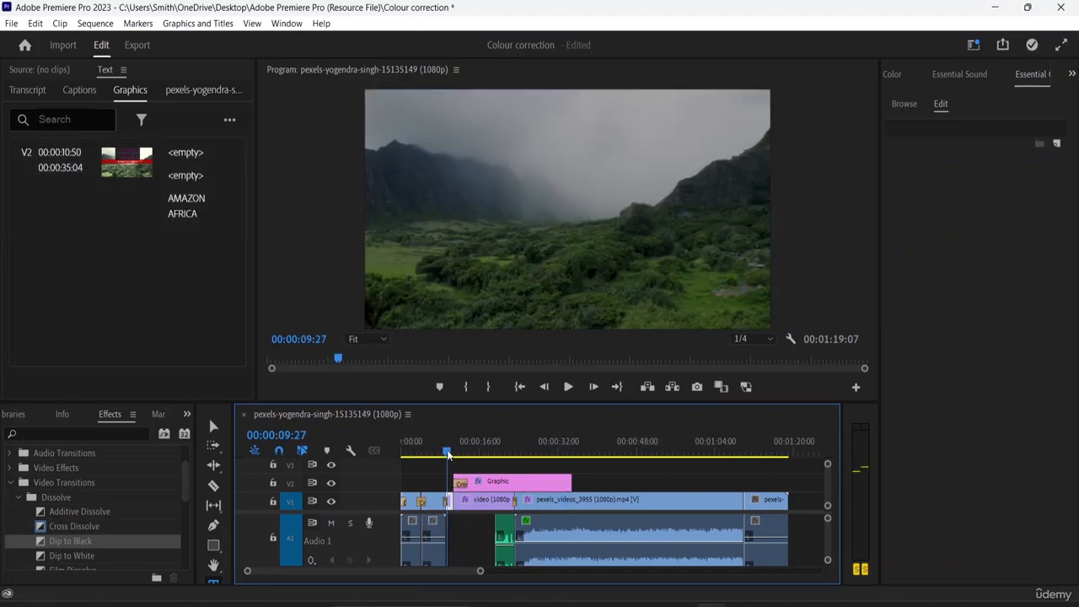
pyautogui.press('space')
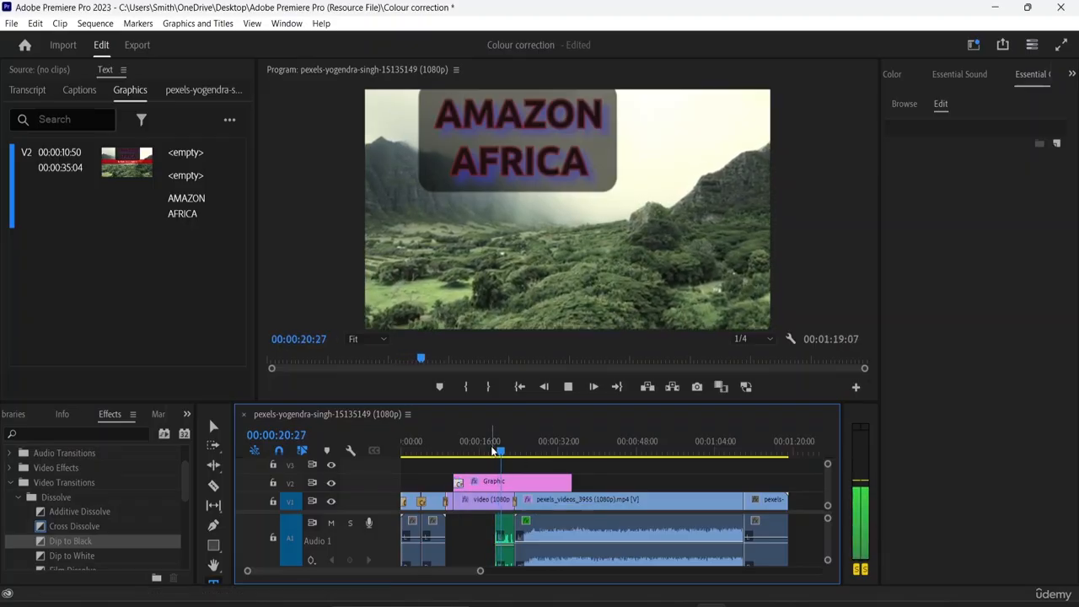
pyautogui.moveTo(493, 451); pyautogui.dragTo(459, 450)
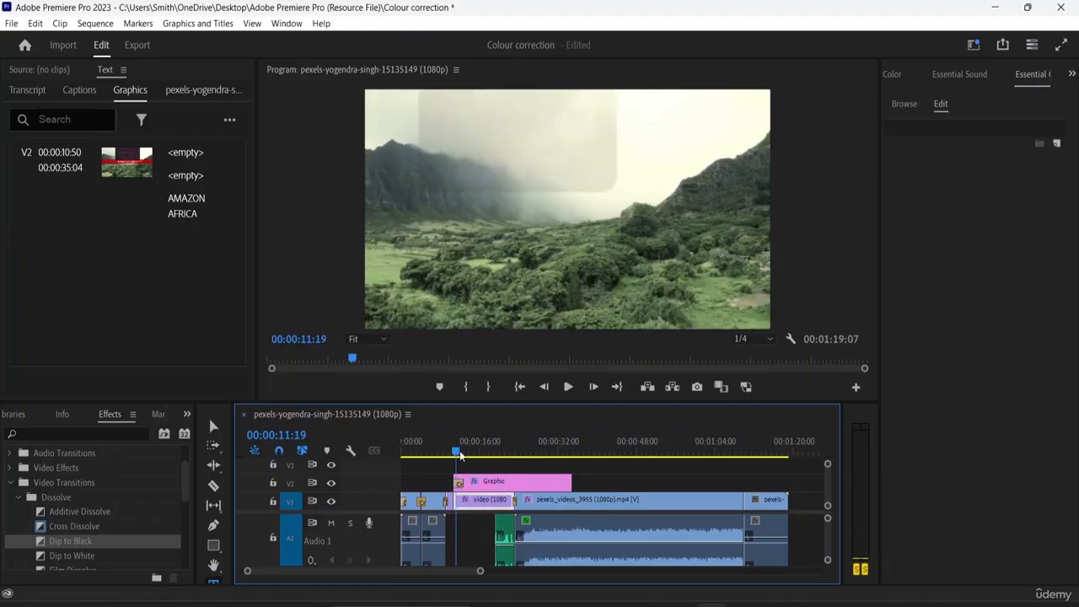
pyautogui.press('space')
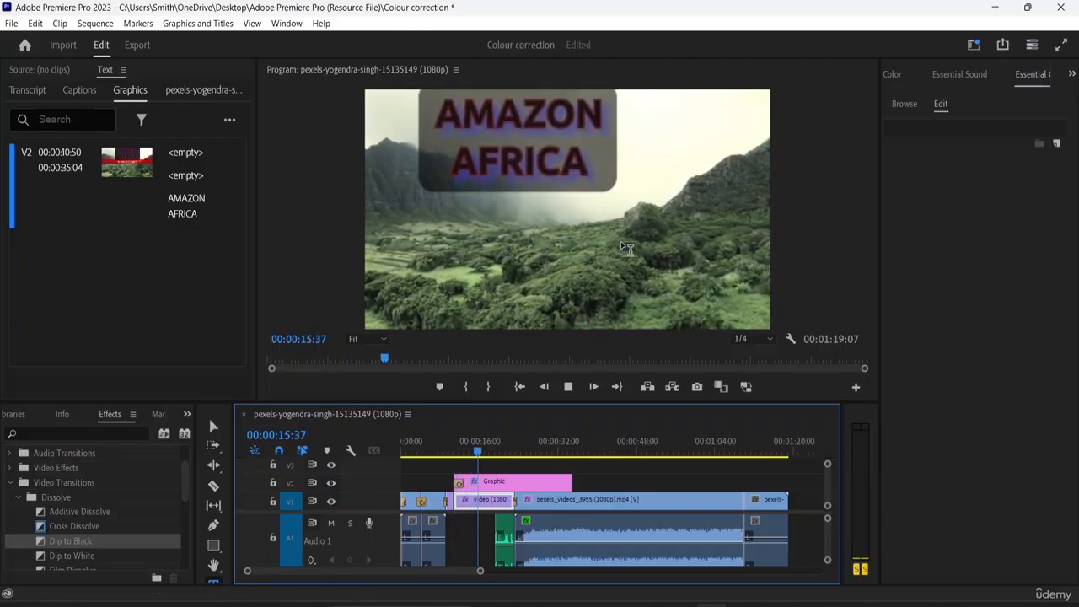
pyautogui.press('space')
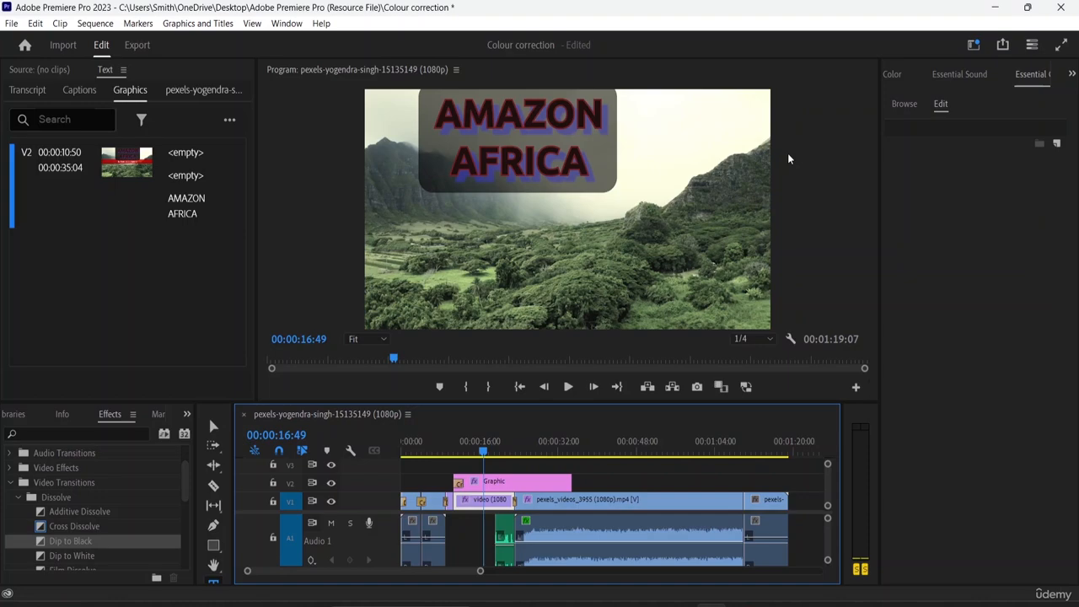
# - Delete the two empty text layers from the title graphic, keeping only the AMAZON AFRICA layer
pyautogui.click(500, 487)
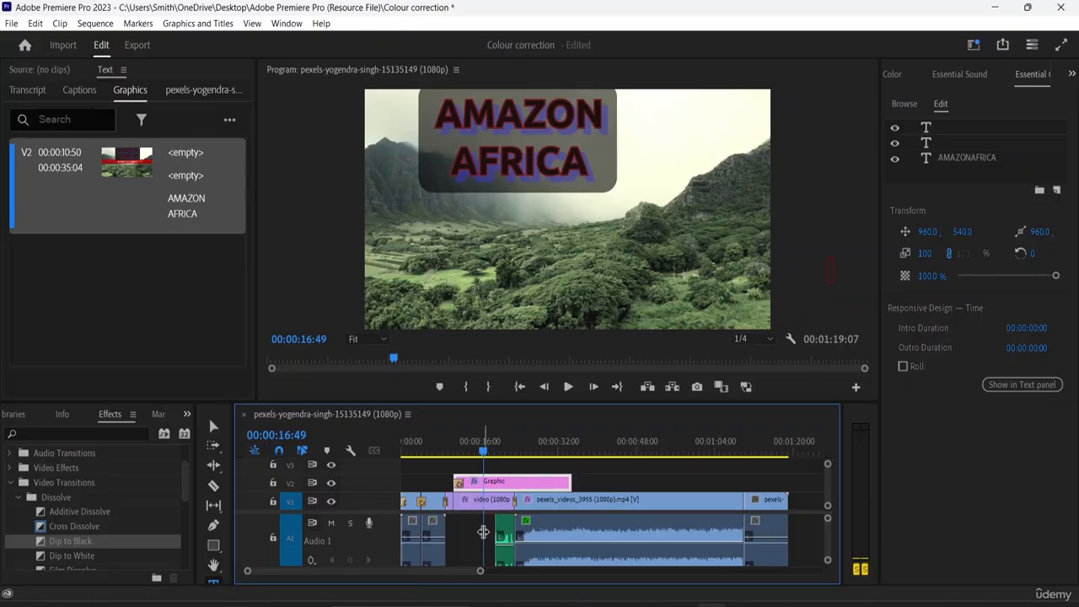
pyautogui.click(956, 143)
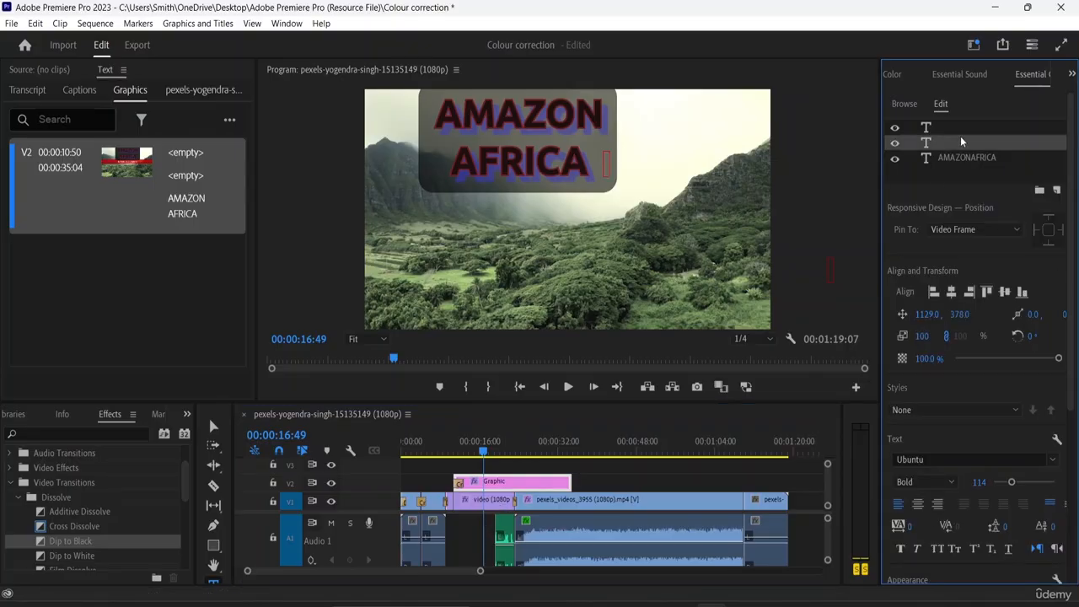
pyautogui.press('Delete')
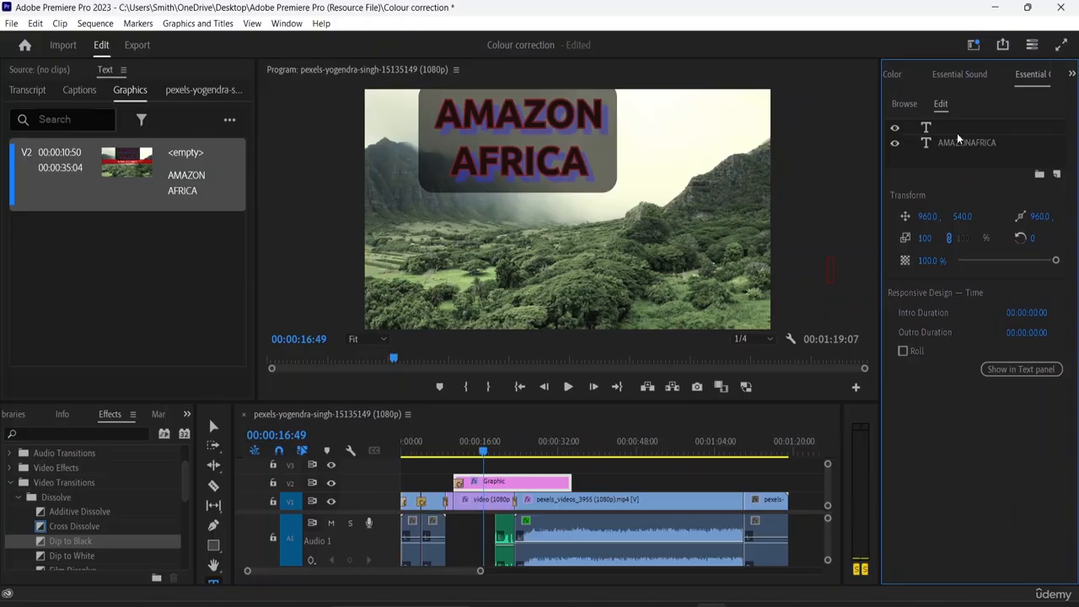
pyautogui.click(951, 122)
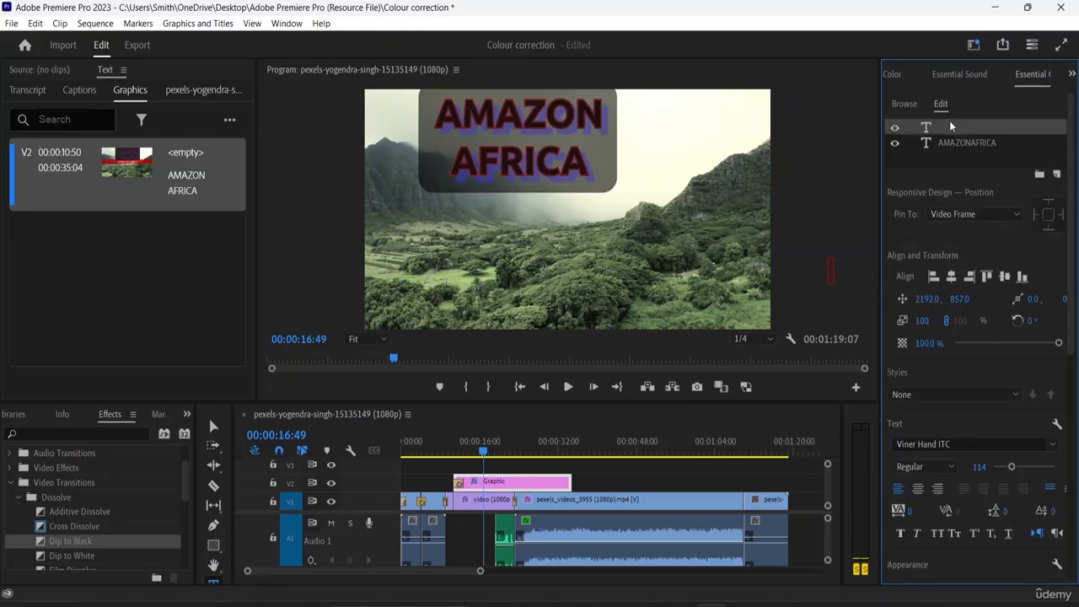
pyautogui.press('Delete')
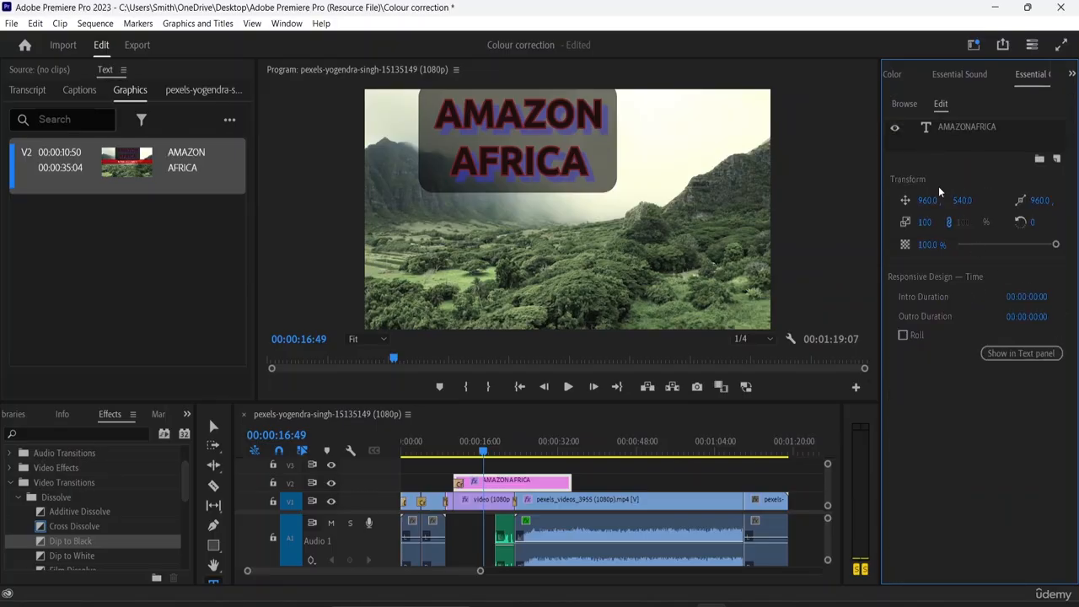
# - Change the AMAZON AFRICA text's font to Verdana Regular and review its fill, stroke, background and shadow settings
pyautogui.click(971, 128)
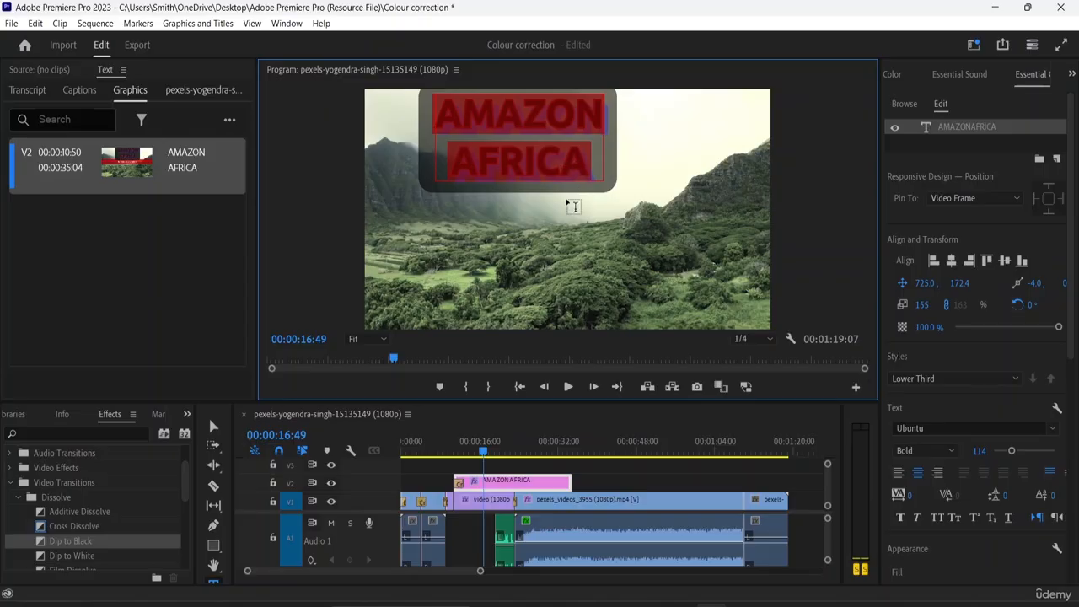
pyautogui.scroll(-2, 978, 455)
pyautogui.scroll(-3, 981, 463)
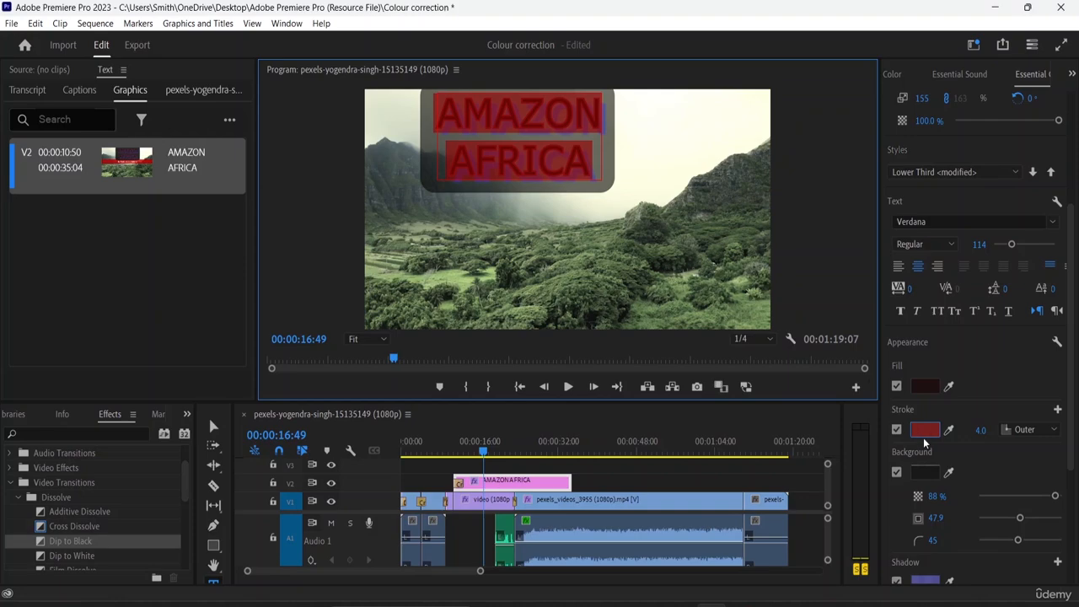
pyautogui.scroll(-2, 919, 455)
pyautogui.scroll(-3, 905, 465)
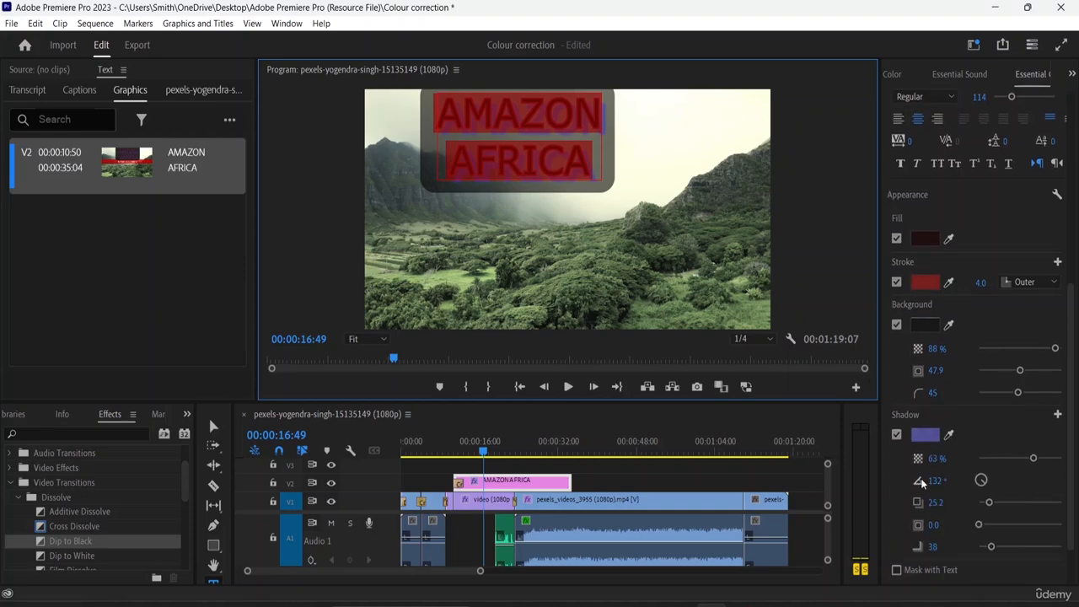
pyautogui.scroll(-1, 927, 480)
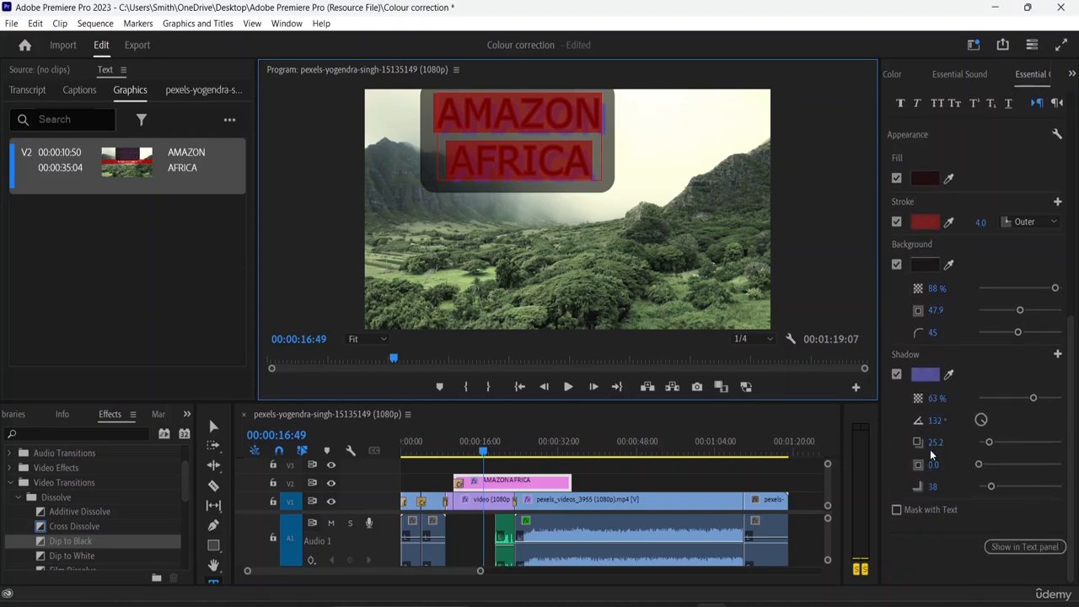
pyautogui.scroll(5, 948, 342)
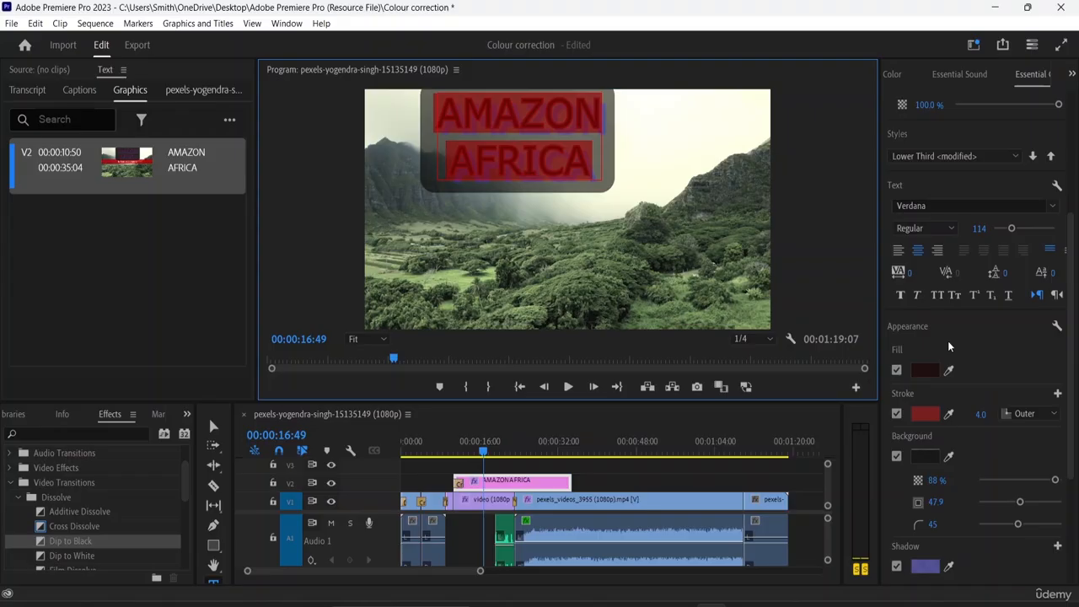